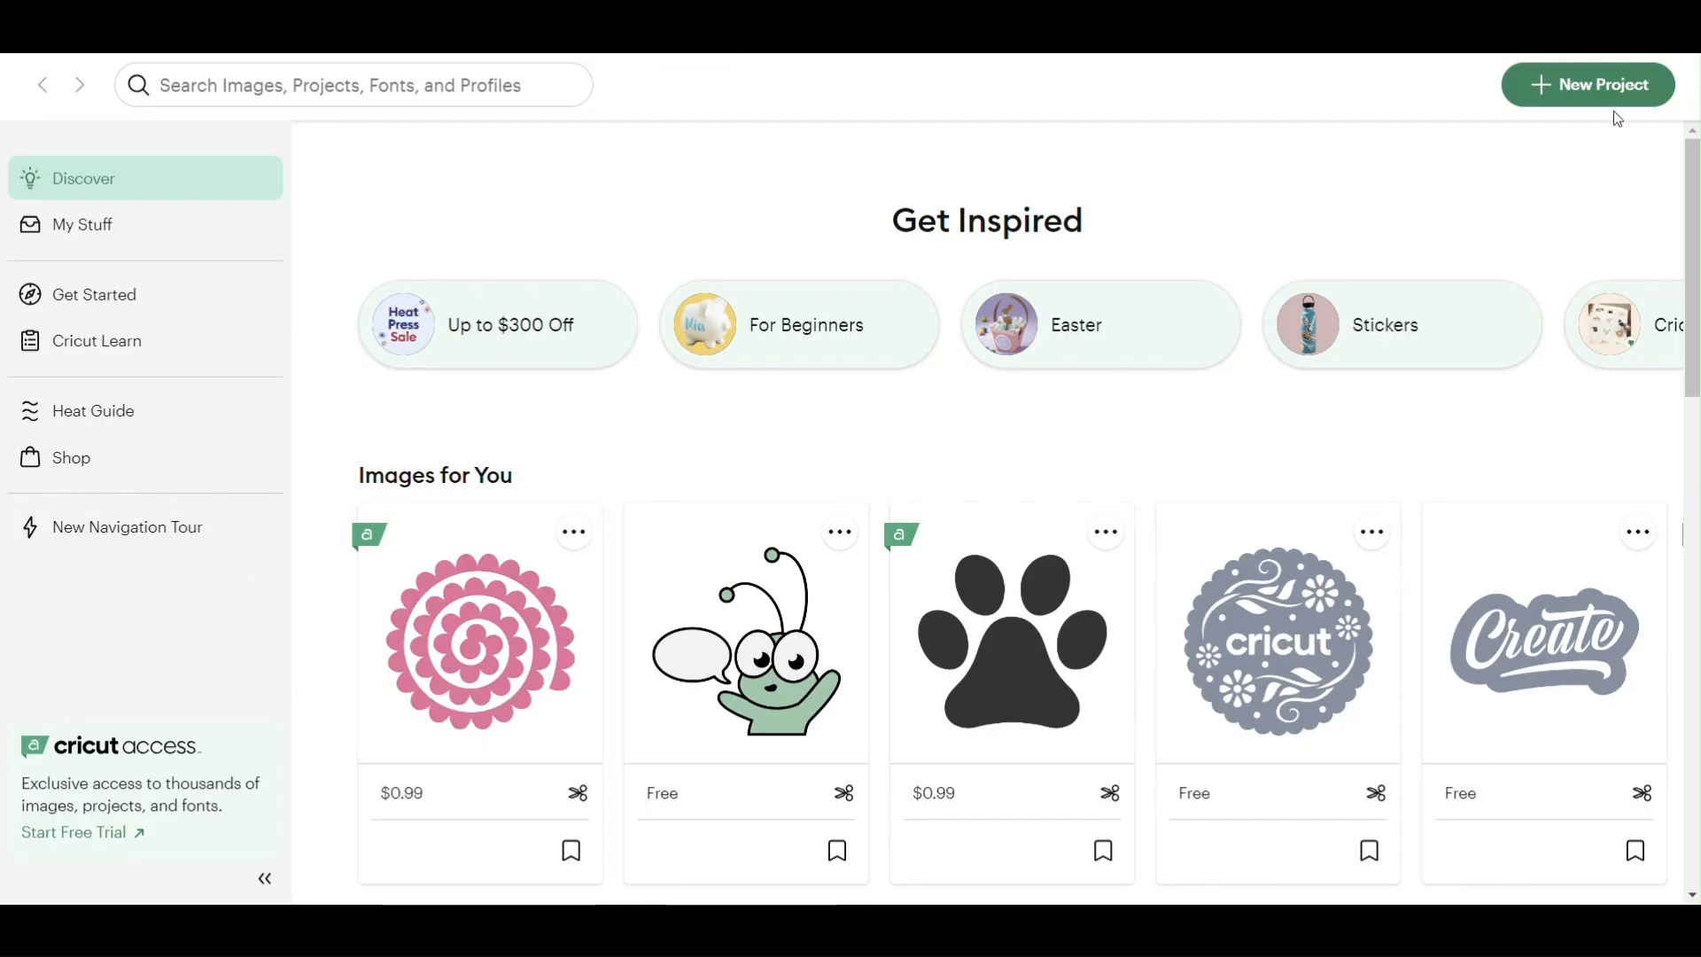
# - Start a new project and load the file "Custom Design Tshirt - 1" for image upload
pyautogui.click(1602, 90)
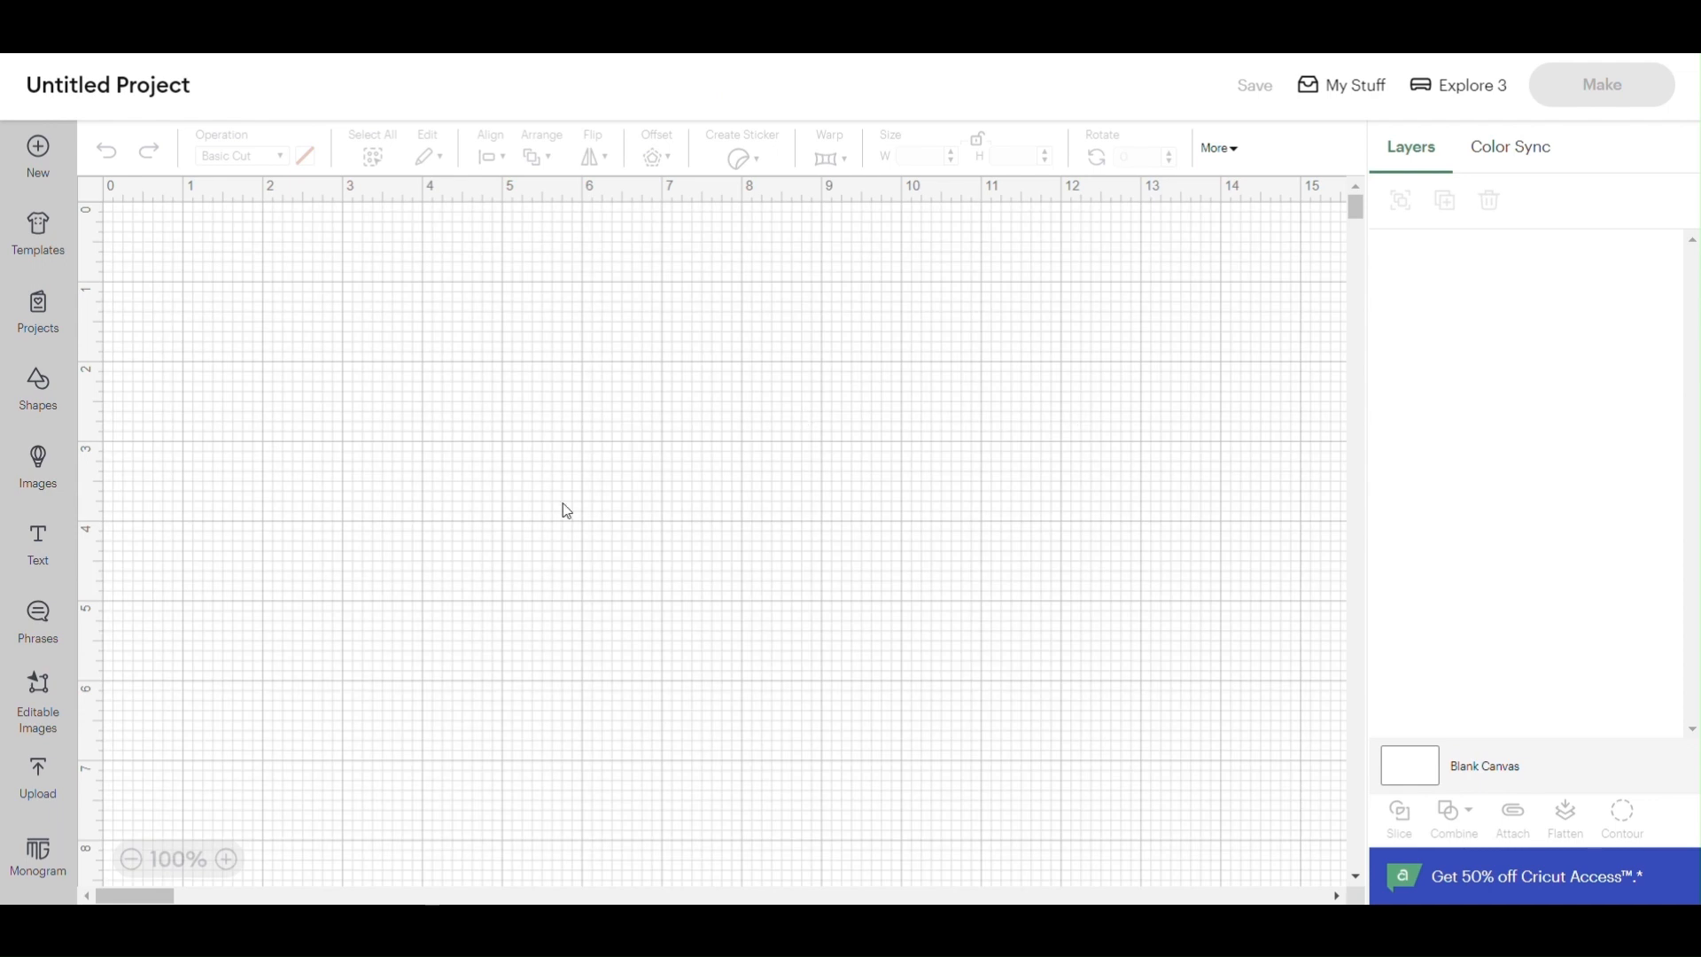
pyautogui.click(38, 789)
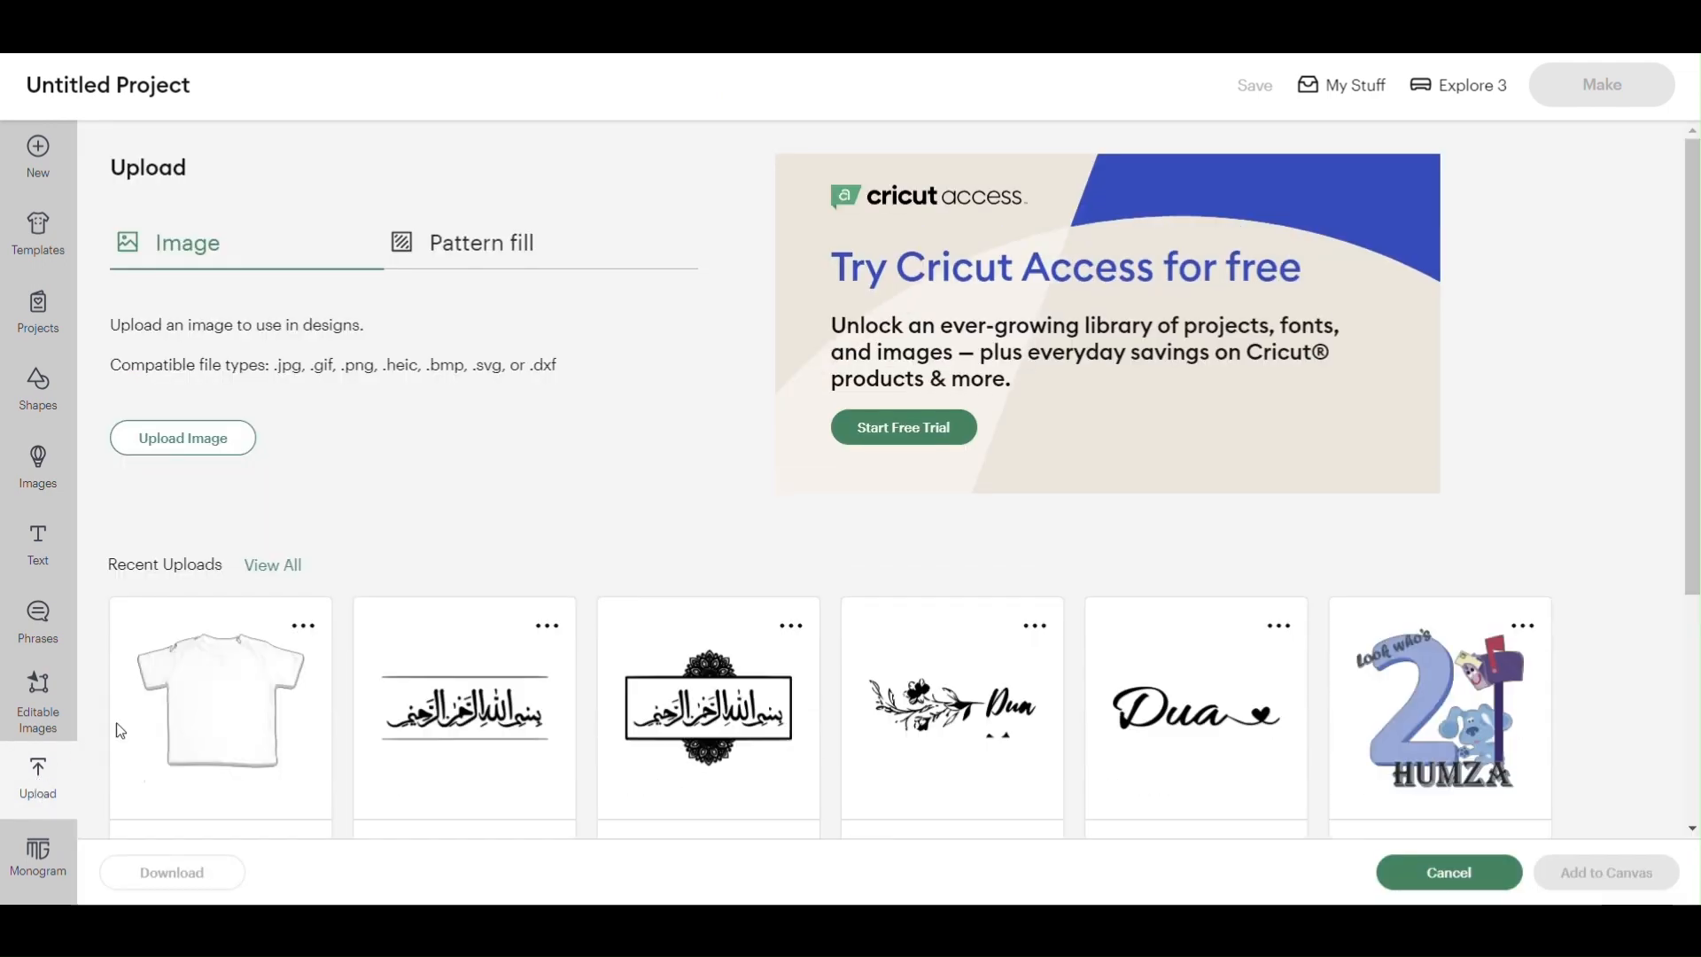
pyautogui.click(182, 437)
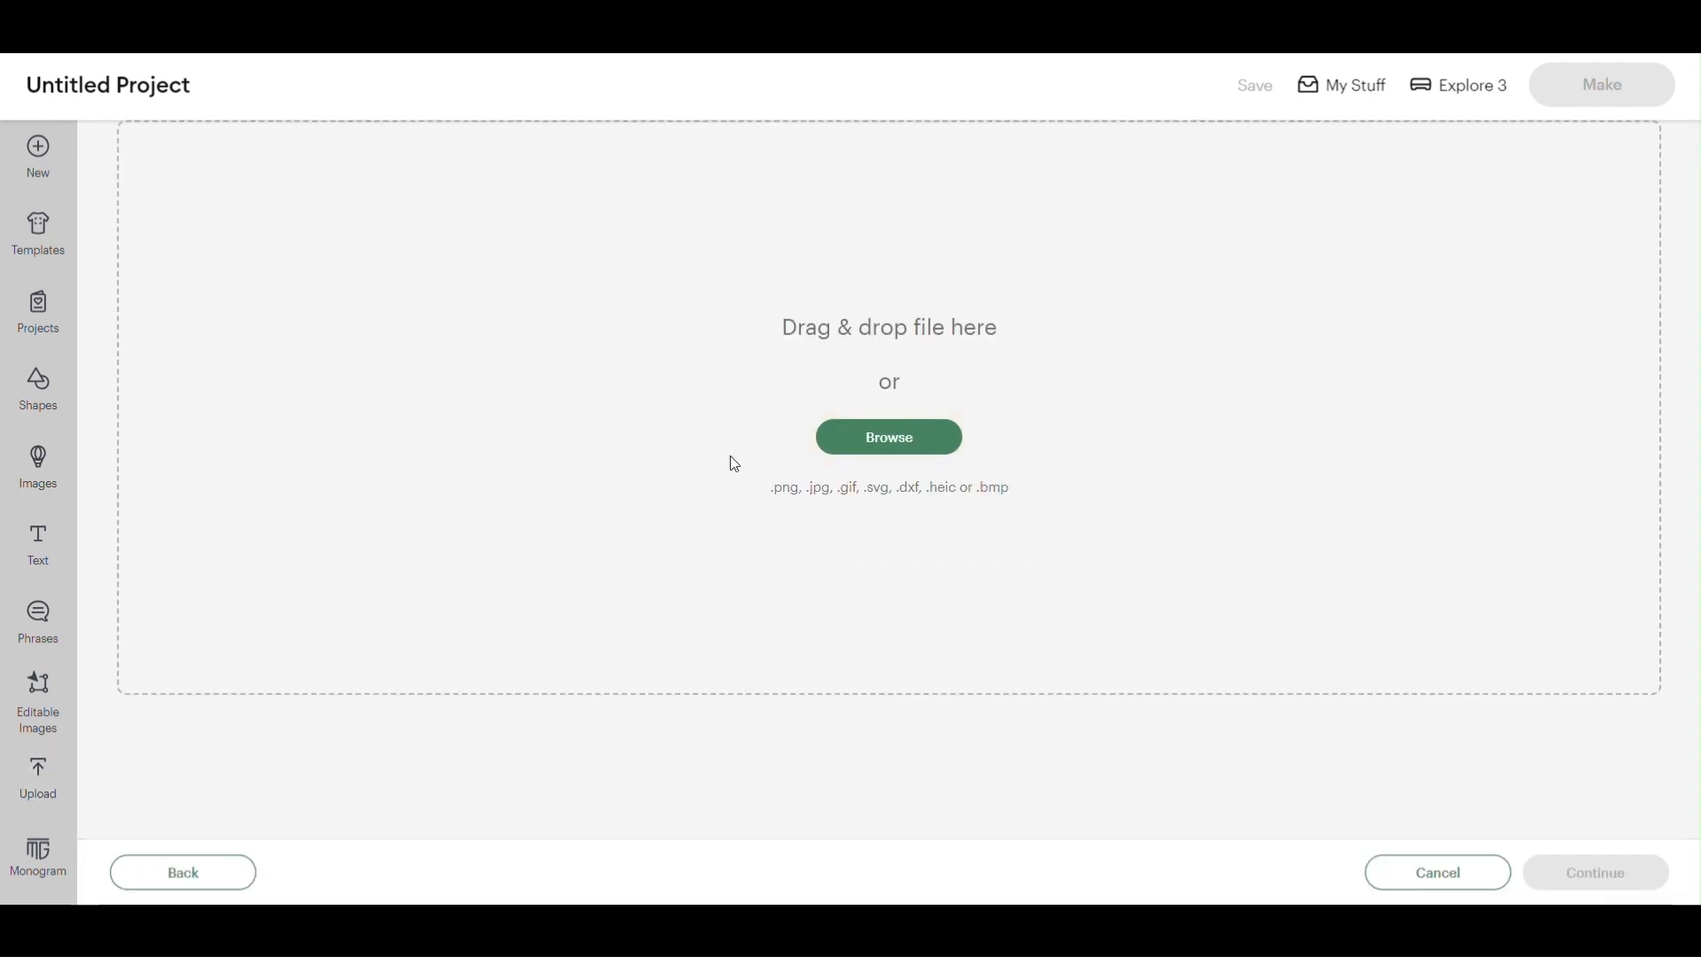
pyautogui.click(869, 437)
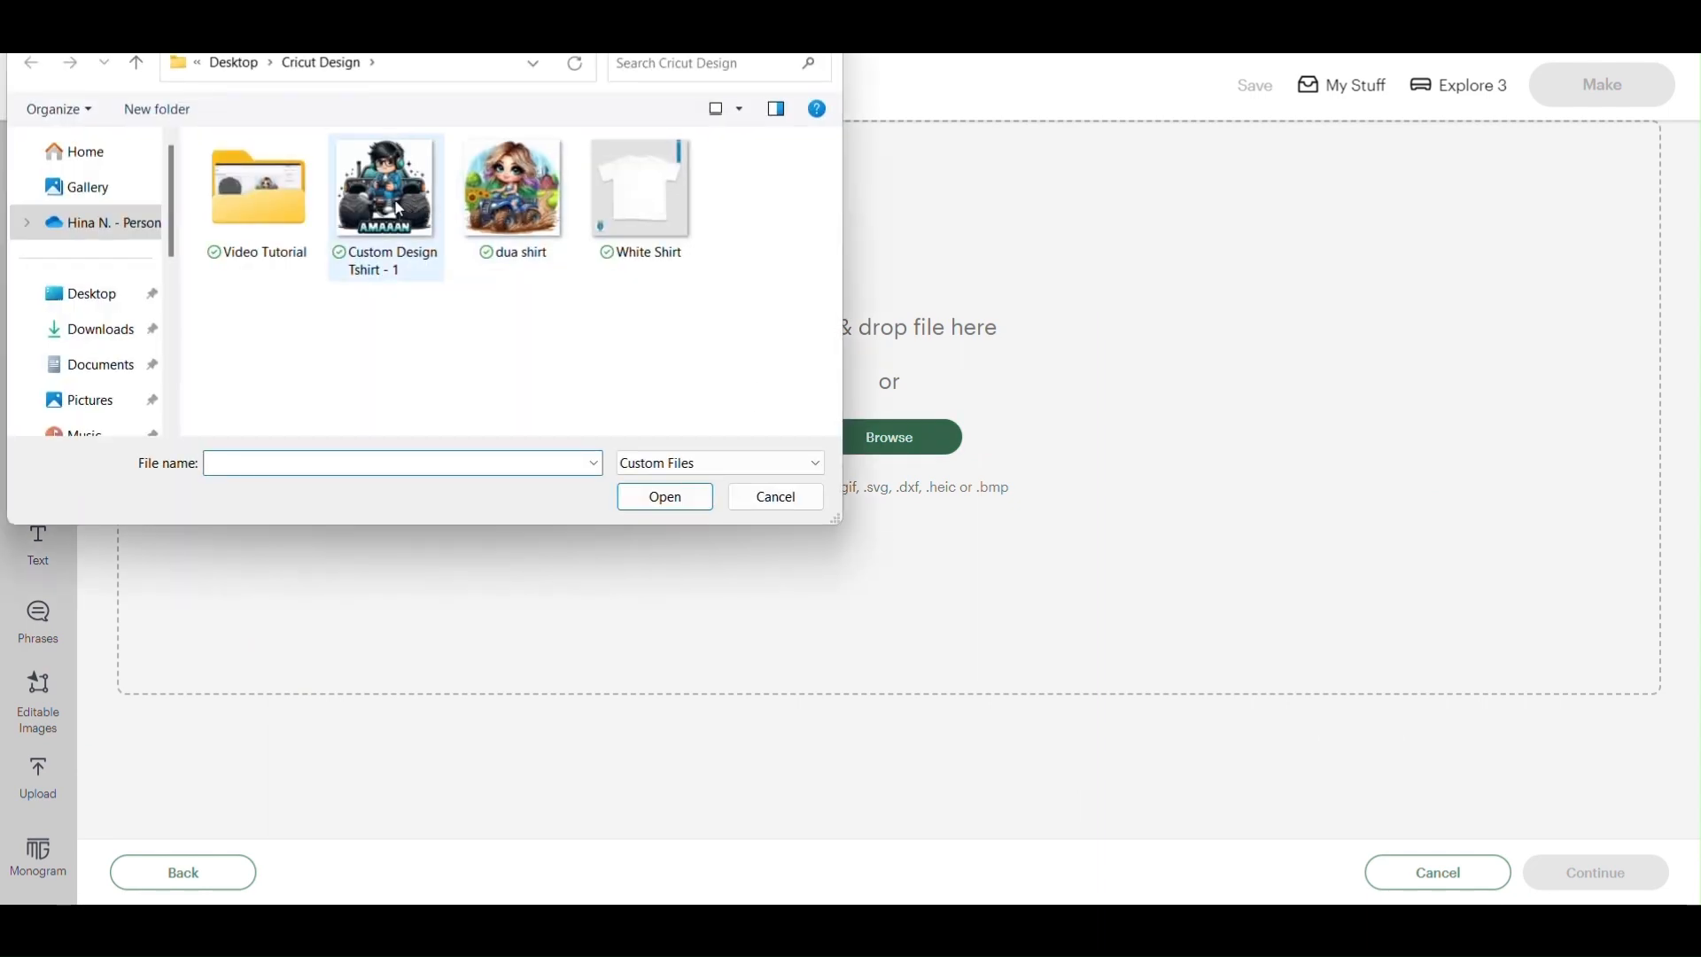
pyautogui.click(385, 195)
pyautogui.click(666, 497)
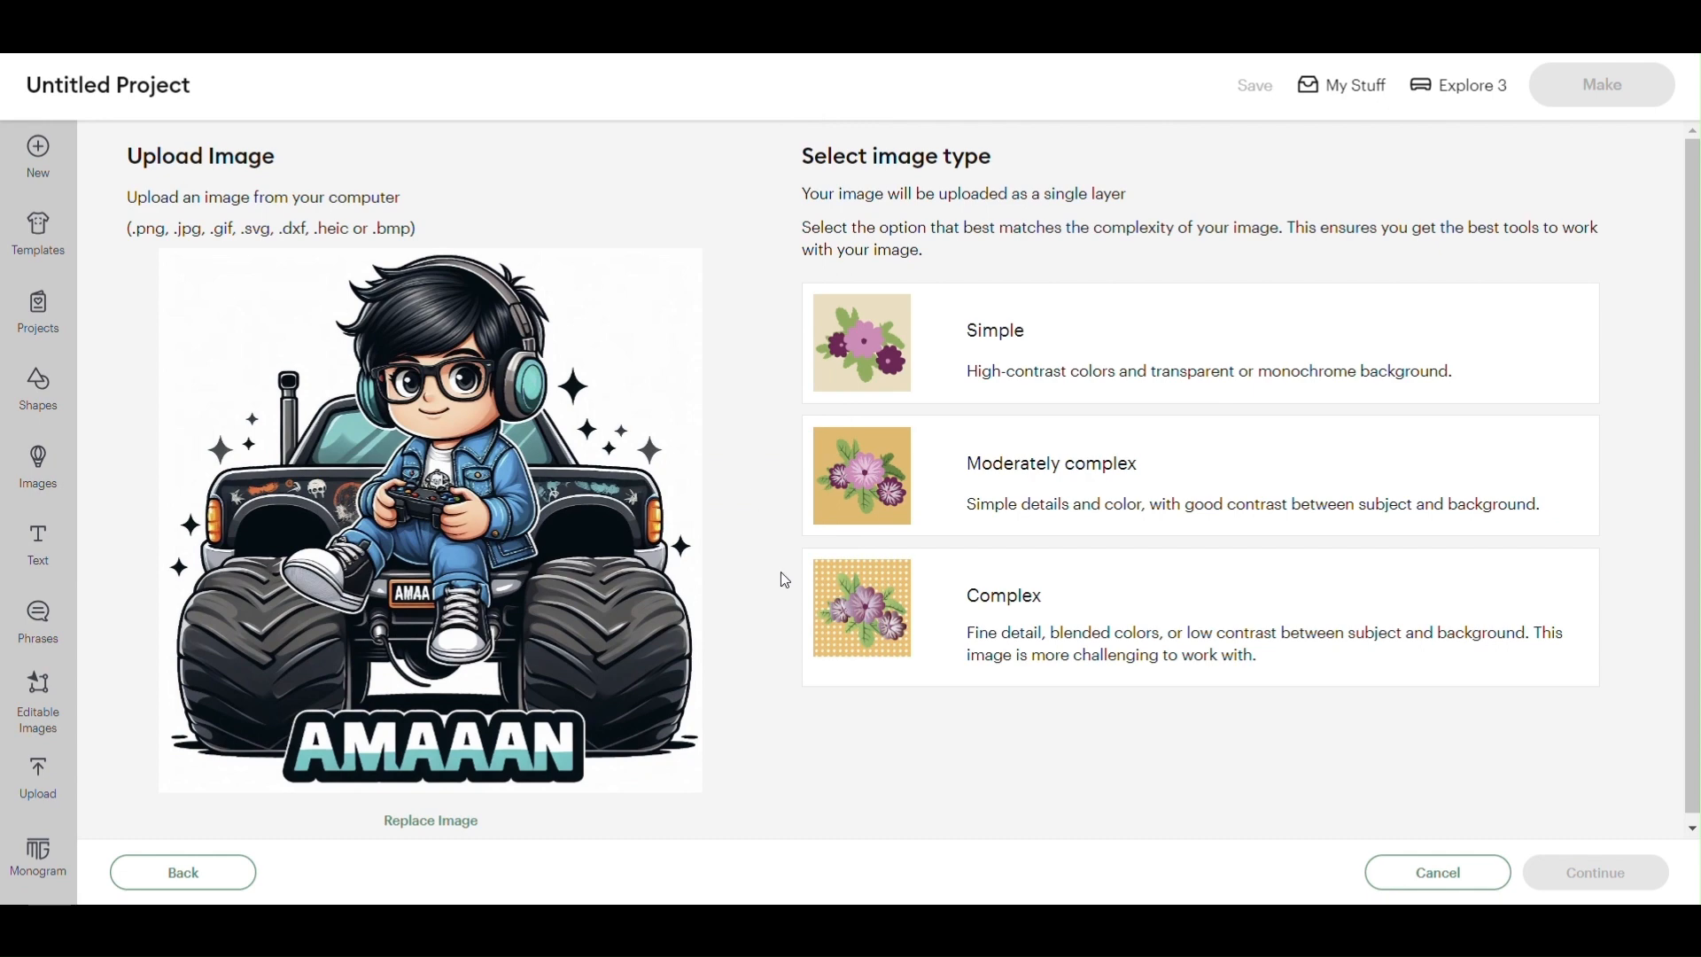
# - Set the image type to Complex and remove the white background around the boy and truck with the manual Select tool
pyautogui.click(1076, 636)
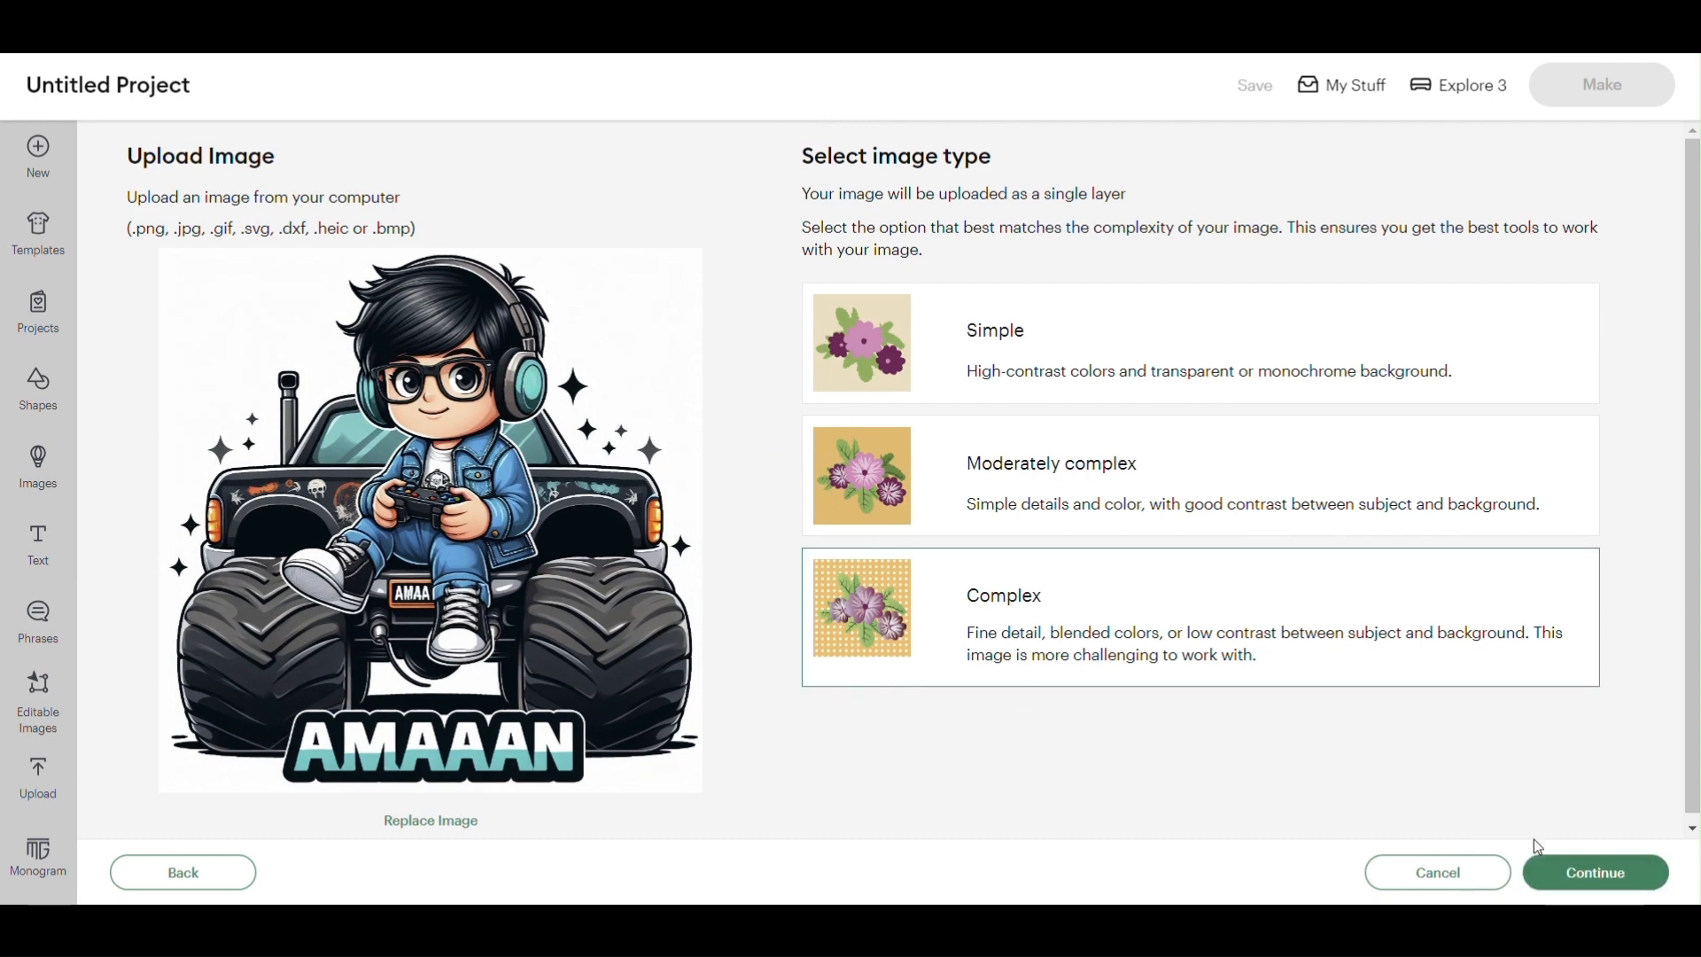
pyautogui.click(1582, 871)
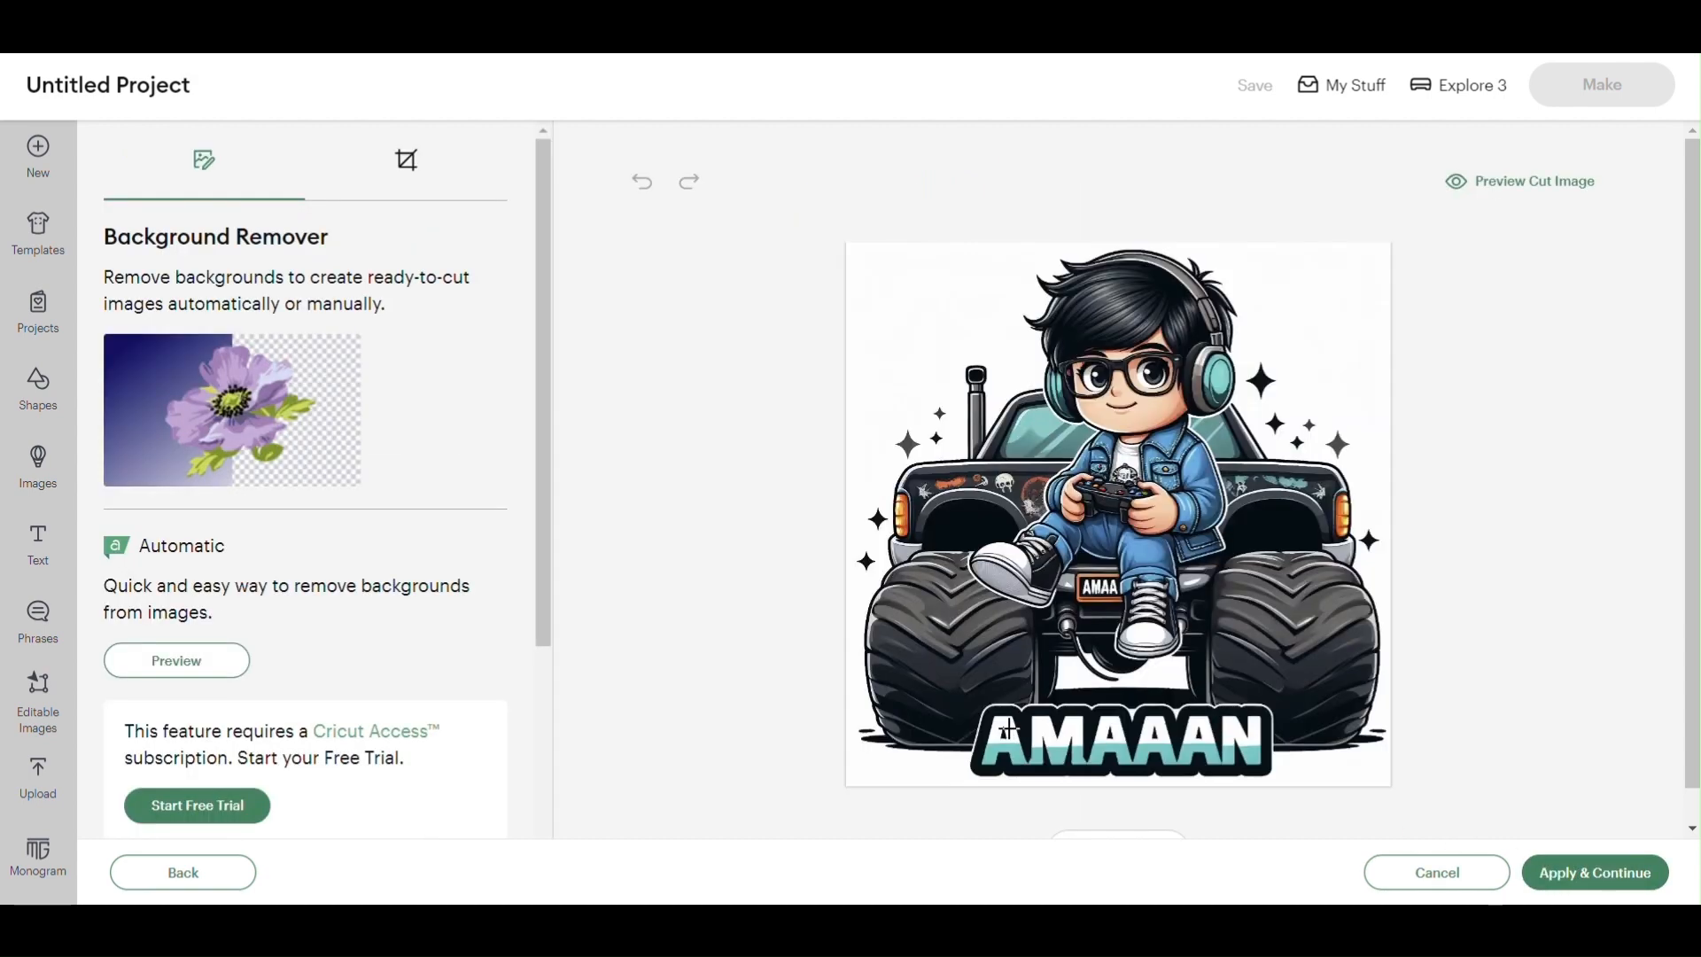
pyautogui.moveTo(549, 460); pyautogui.dragTo(544, 673)
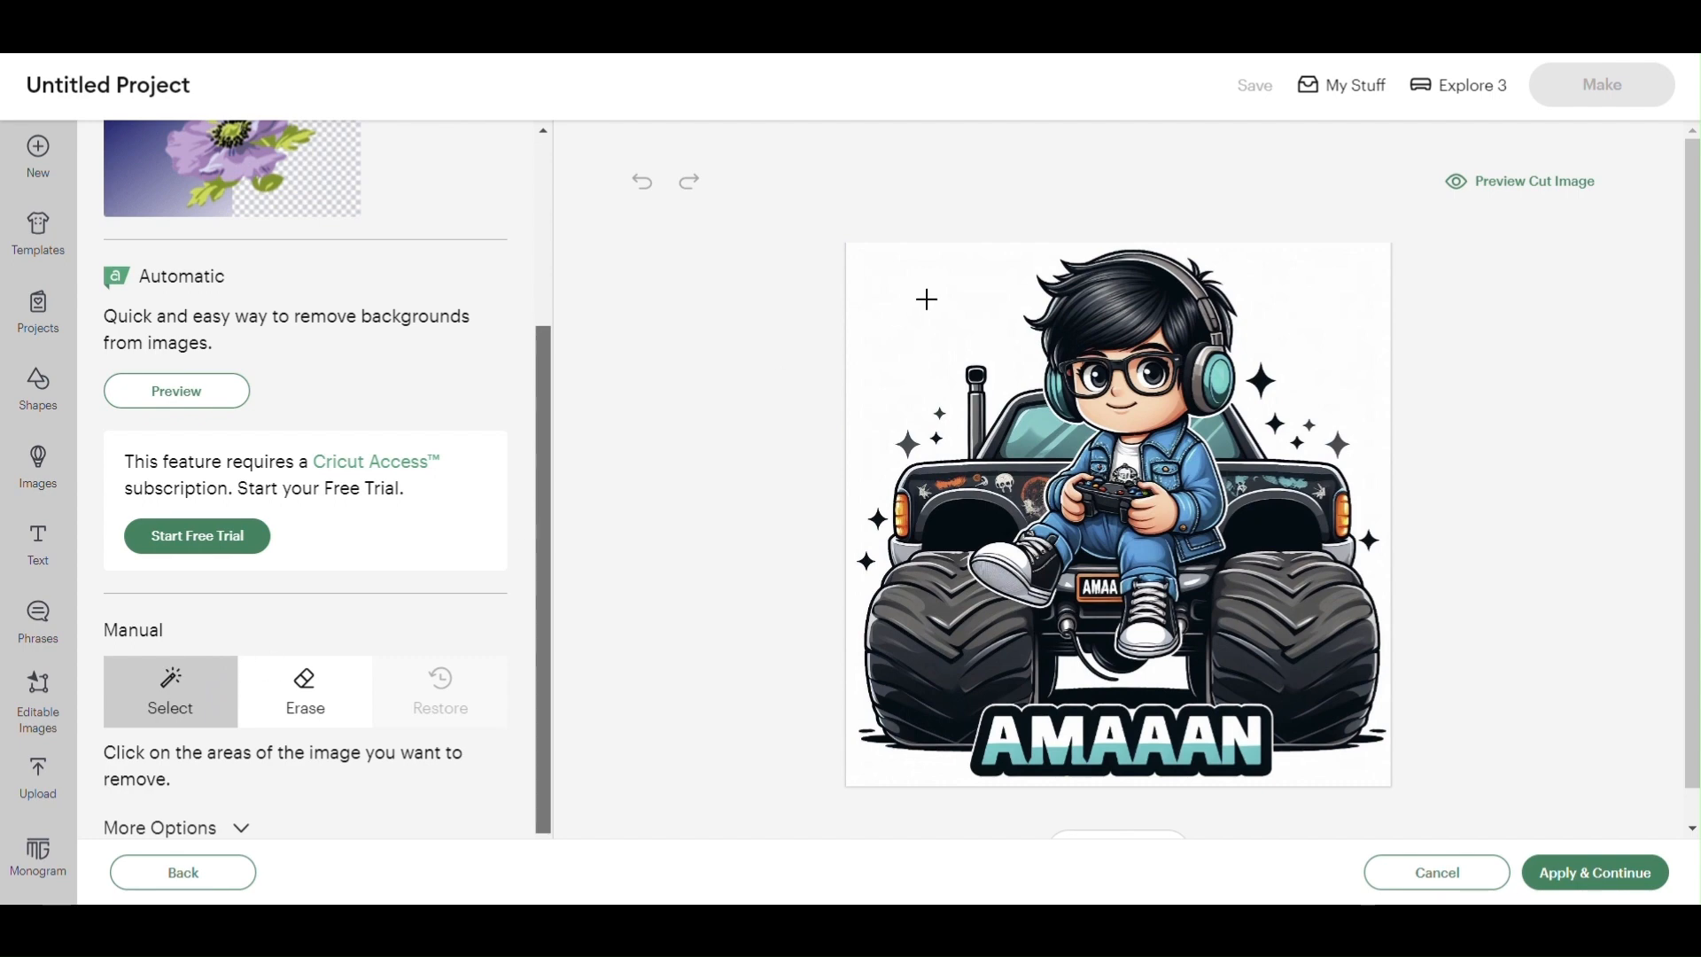
pyautogui.click(890, 339)
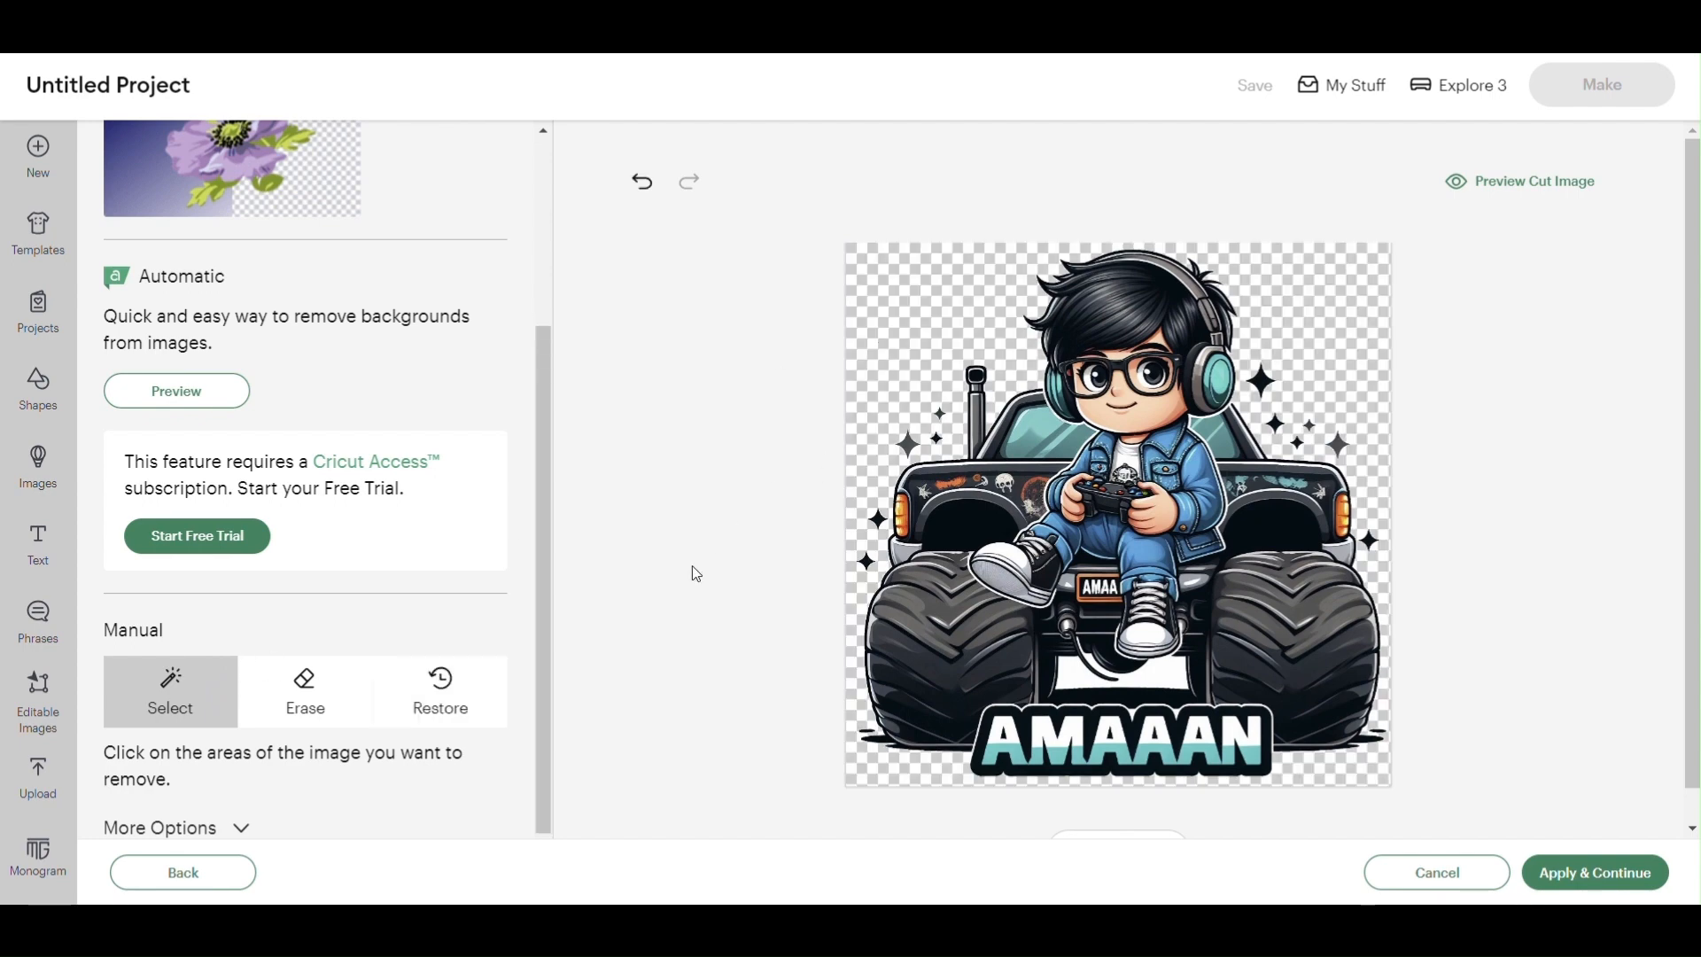
# - Erase the black stars on both sides of the truck with the size 20 eraser, and undo the last stroke
pyautogui.click(306, 704)
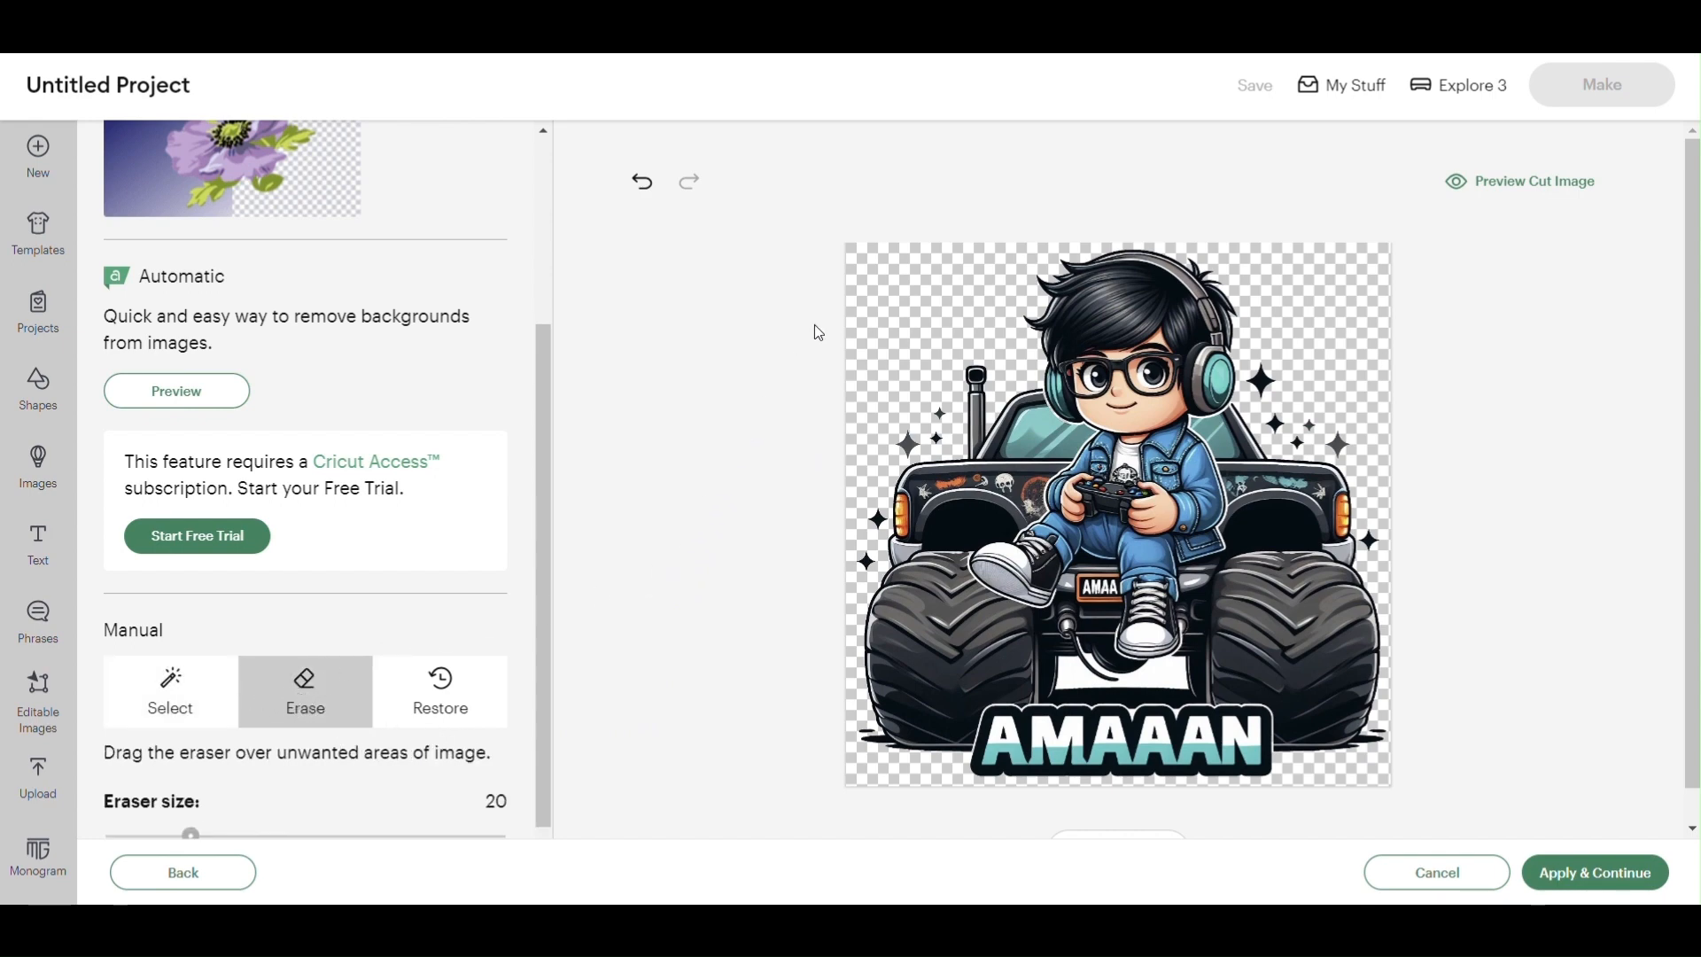
pyautogui.moveTo(903, 441)
pyautogui.mouseDown()
pyautogui.moveTo(939, 437)
pyautogui.moveTo(939, 406)
pyautogui.moveTo(852, 508)
pyautogui.moveTo(879, 513)
pyautogui.moveTo(866, 564)
pyautogui.mouseUp()
pyautogui.moveTo(1262, 379)
pyautogui.mouseDown()
pyautogui.moveTo(1272, 422)
pyautogui.moveTo(1334, 445)
pyautogui.mouseUp()
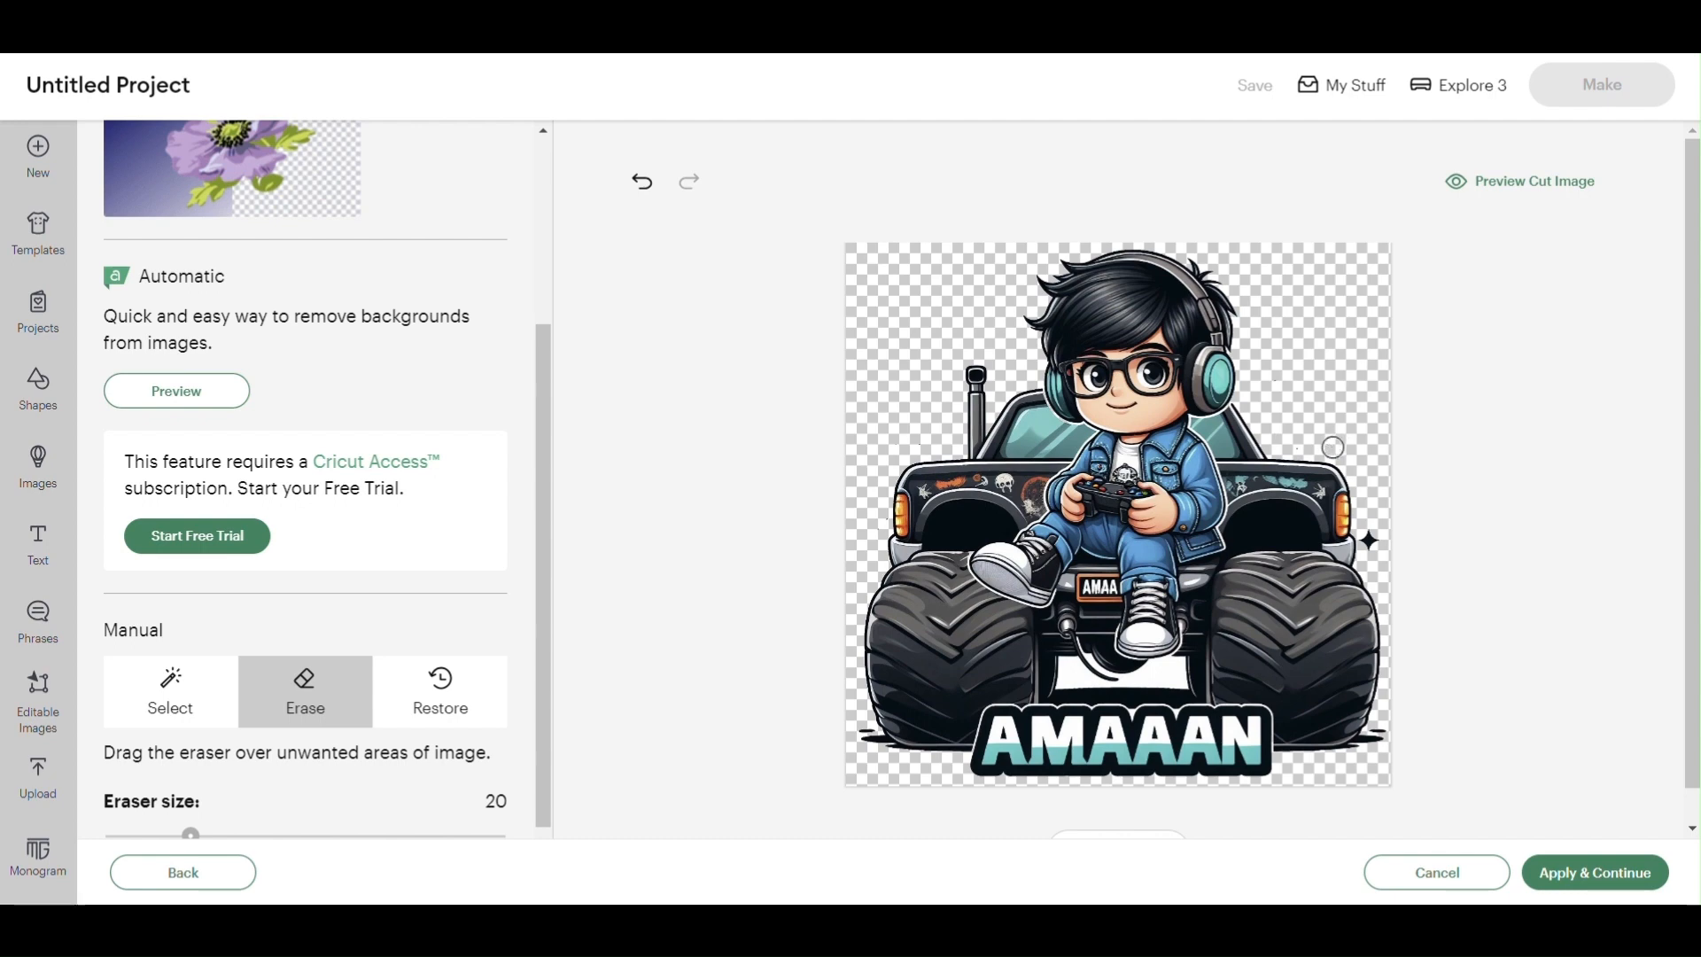
pyautogui.moveTo(1381, 548); pyautogui.dragTo(1365, 546)
pyautogui.click(641, 188)
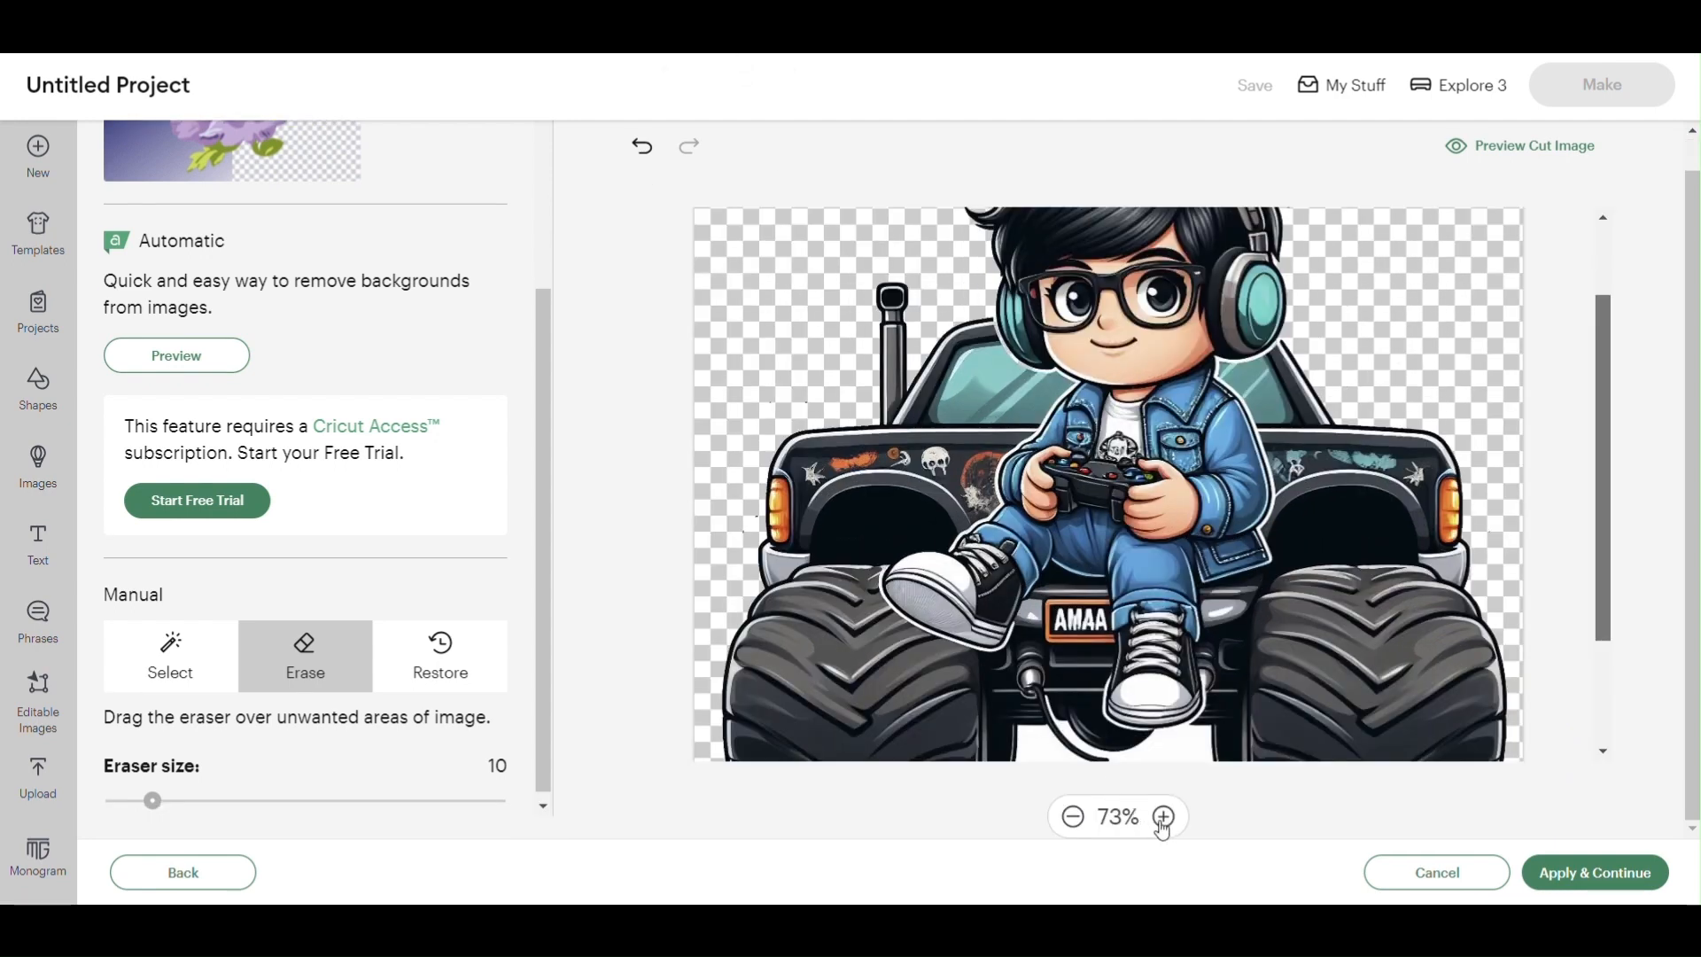
# - Erase the leftover specks beside the truck's left headlight with the size 10 eraser and check the tyre and lettering edges
pyautogui.click(1162, 820)
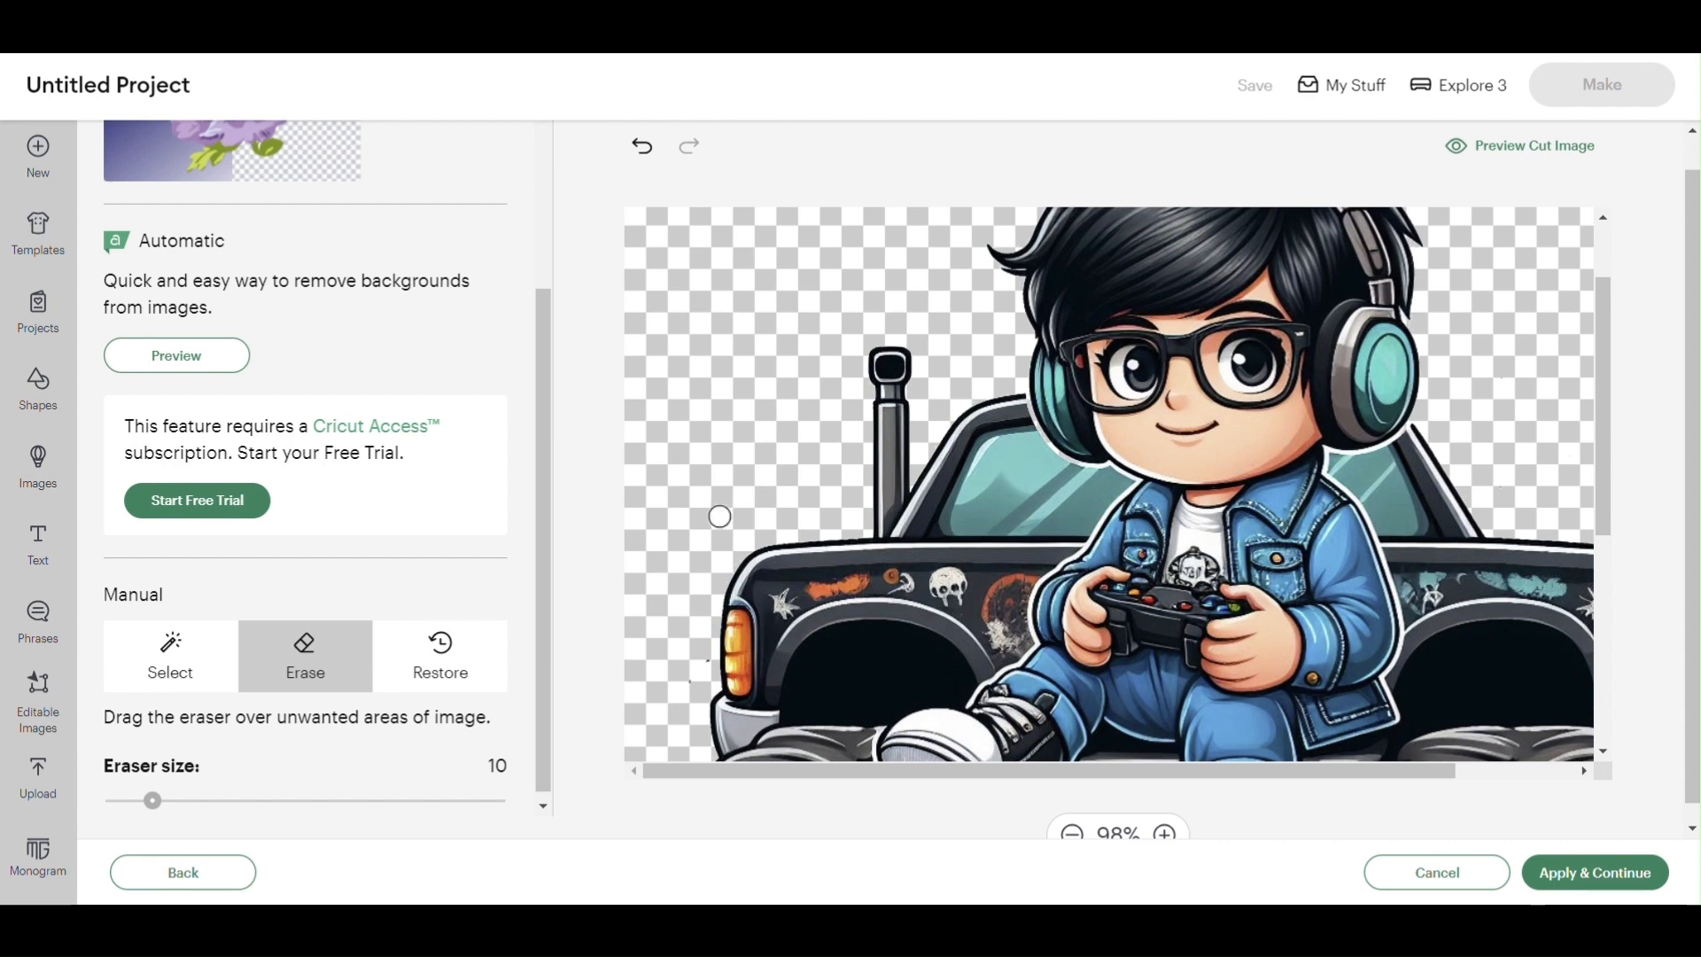
pyautogui.moveTo(719, 515); pyautogui.dragTo(689, 679)
pyautogui.moveTo(1606, 395); pyautogui.dragTo(1612, 546)
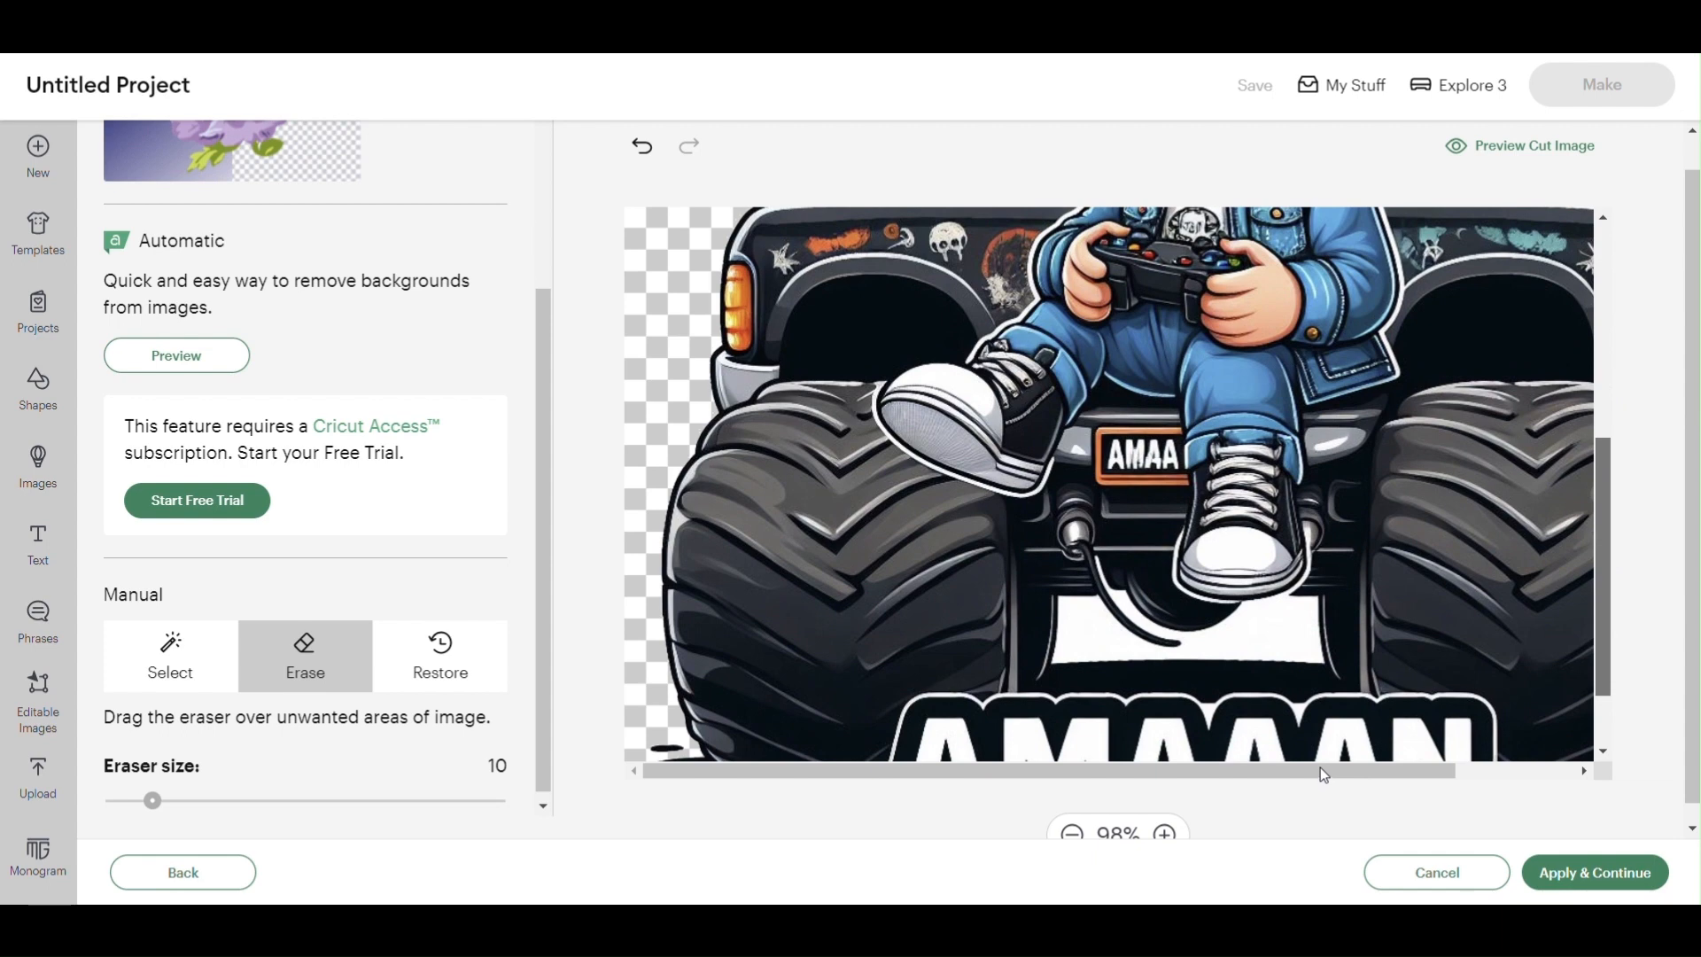
pyautogui.moveTo(1324, 775); pyautogui.dragTo(1444, 774)
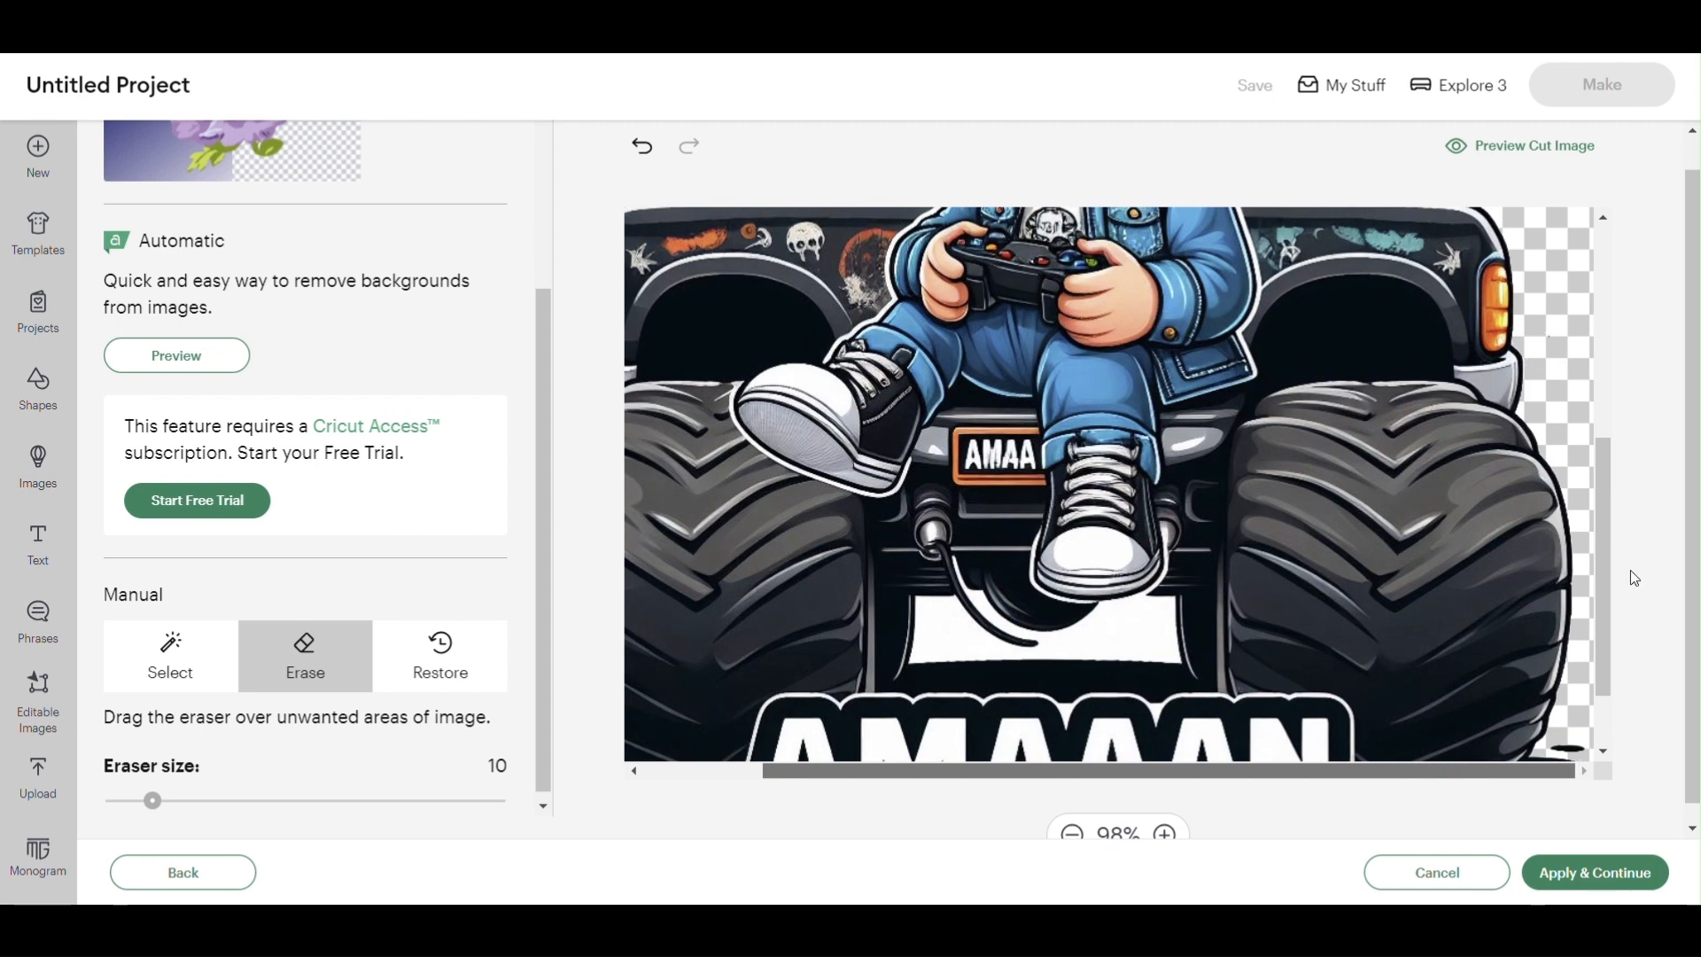
pyautogui.moveTo(1610, 559); pyautogui.dragTo(1608, 633)
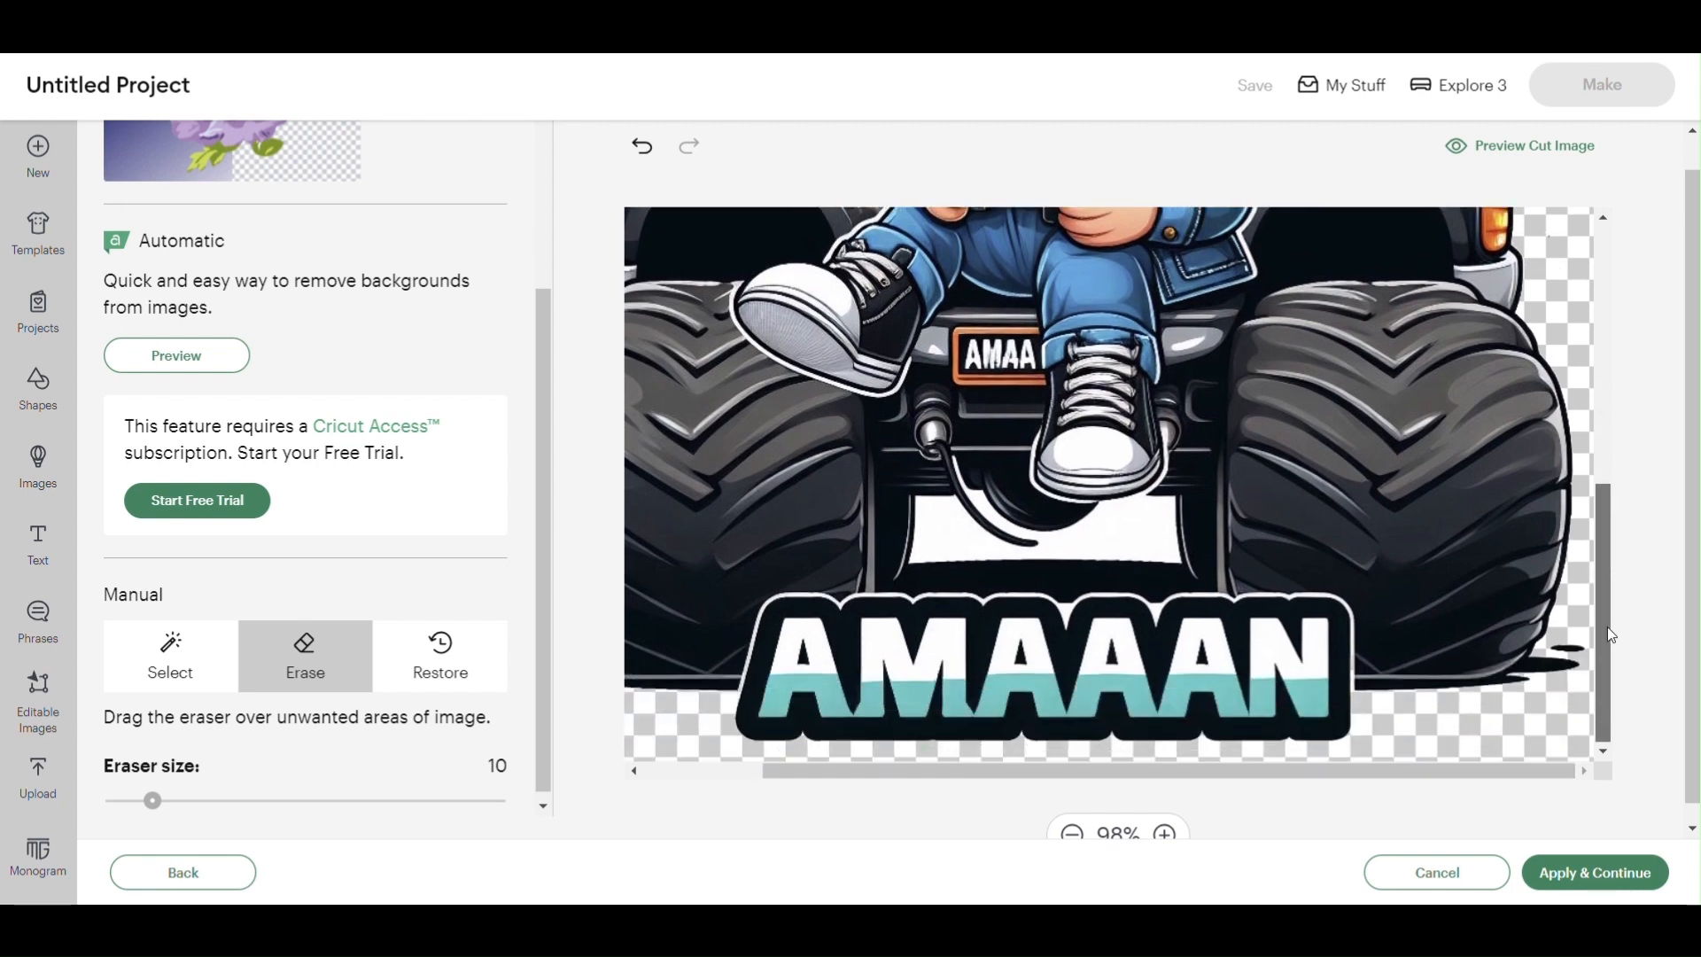
# - Apply the background cleanup and upload the image as a Print Then Cut image
pyautogui.click(1573, 872)
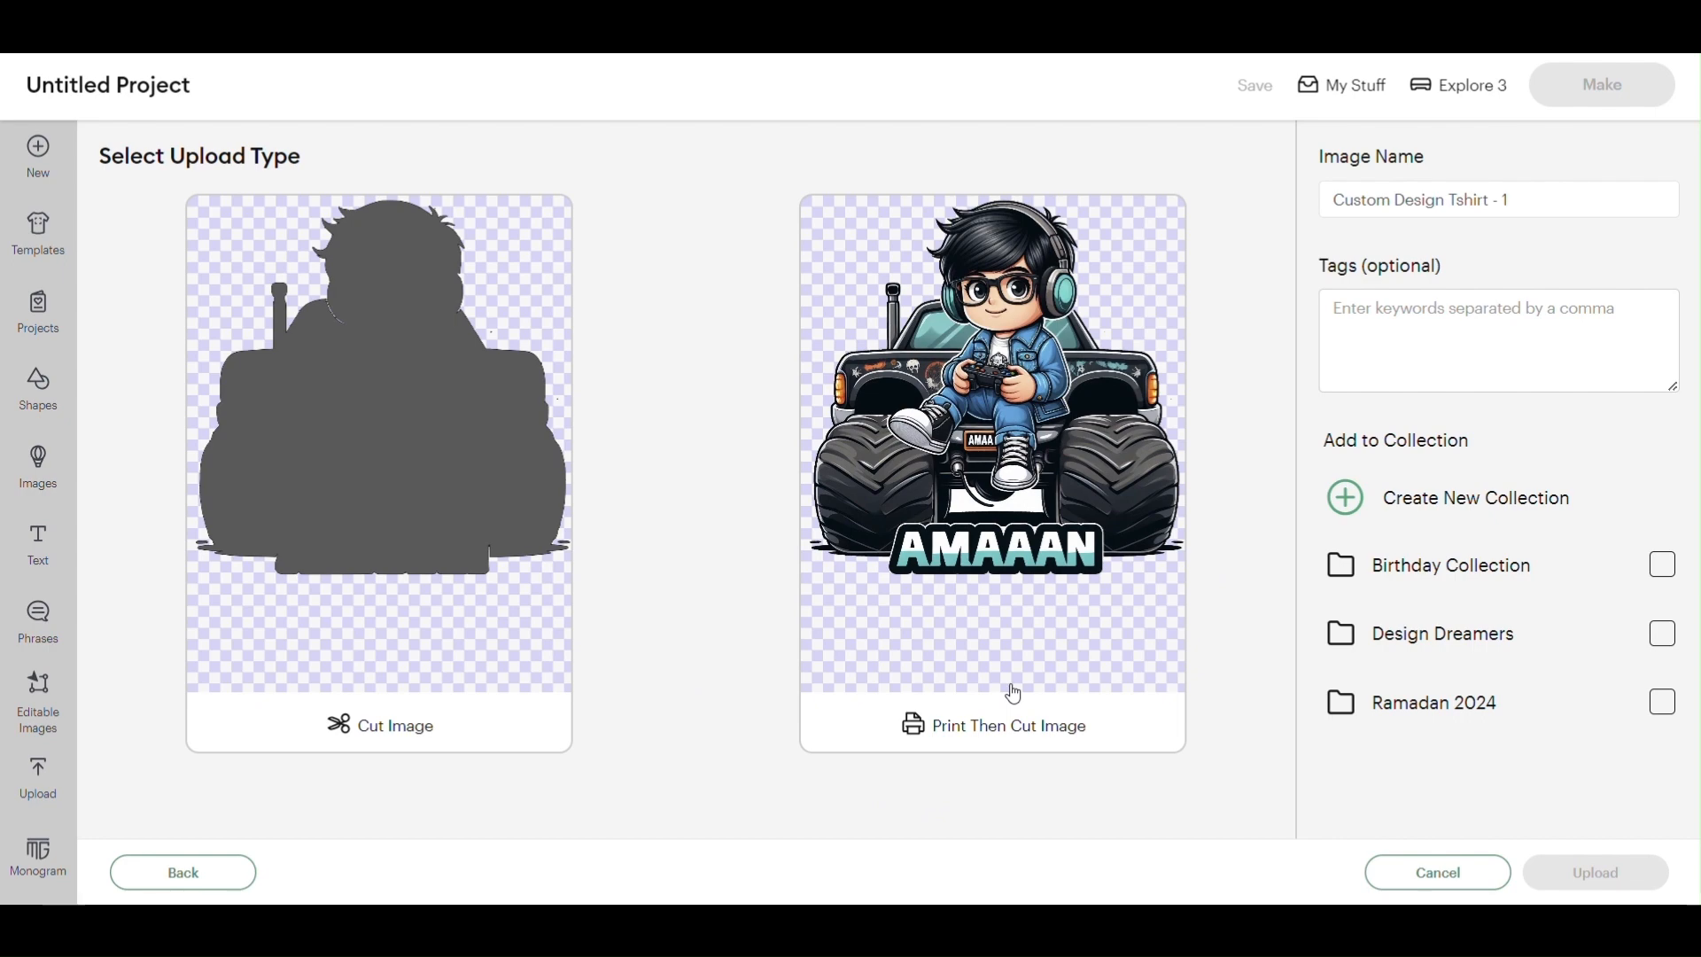
pyautogui.click(1048, 649)
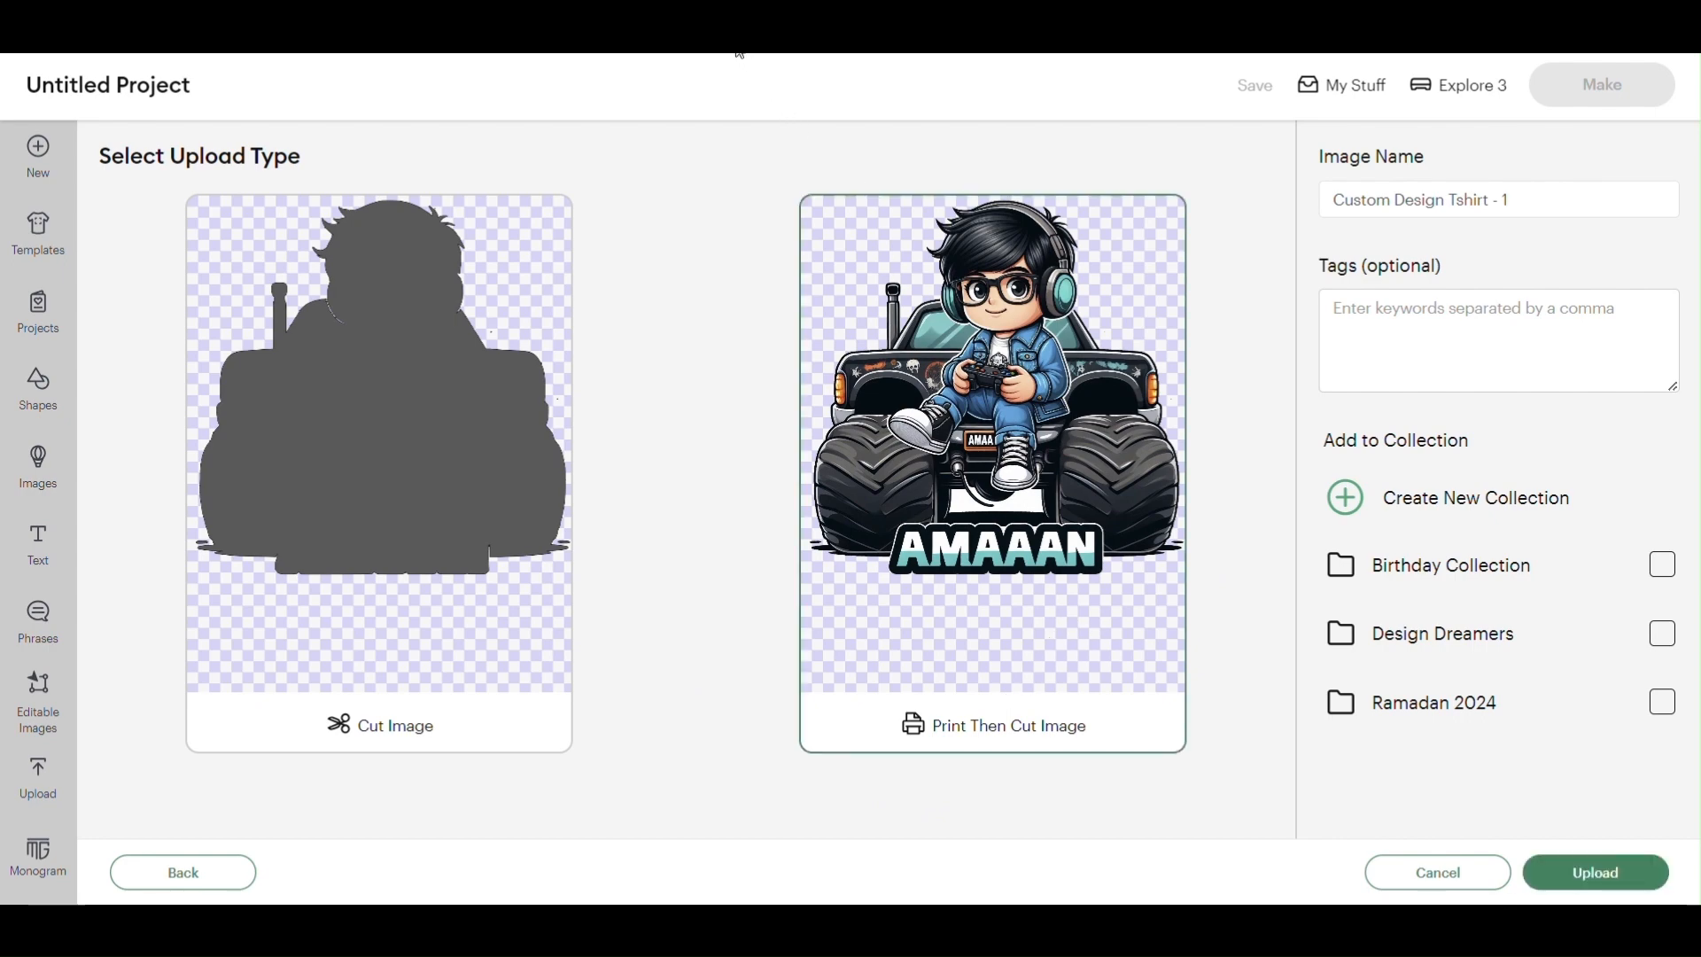
pyautogui.click(1586, 876)
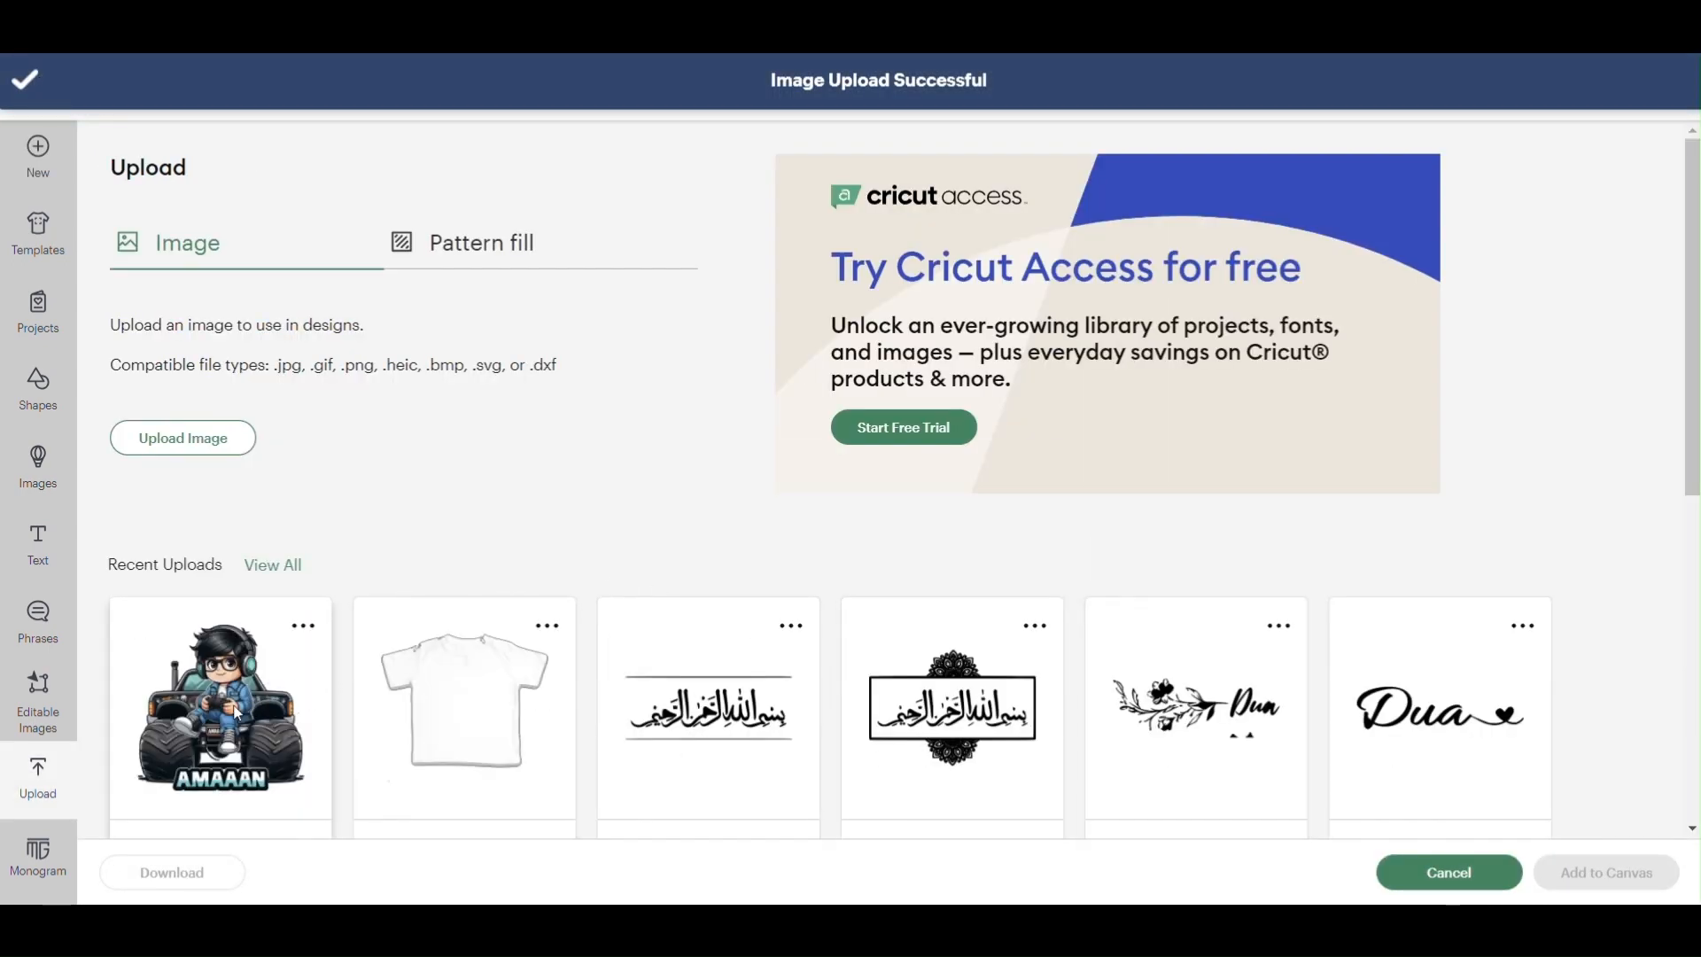
# - Add the newly uploaded truck design to the canvas and move it right so its left edge sits near the 4 in mark
pyautogui.click(230, 704)
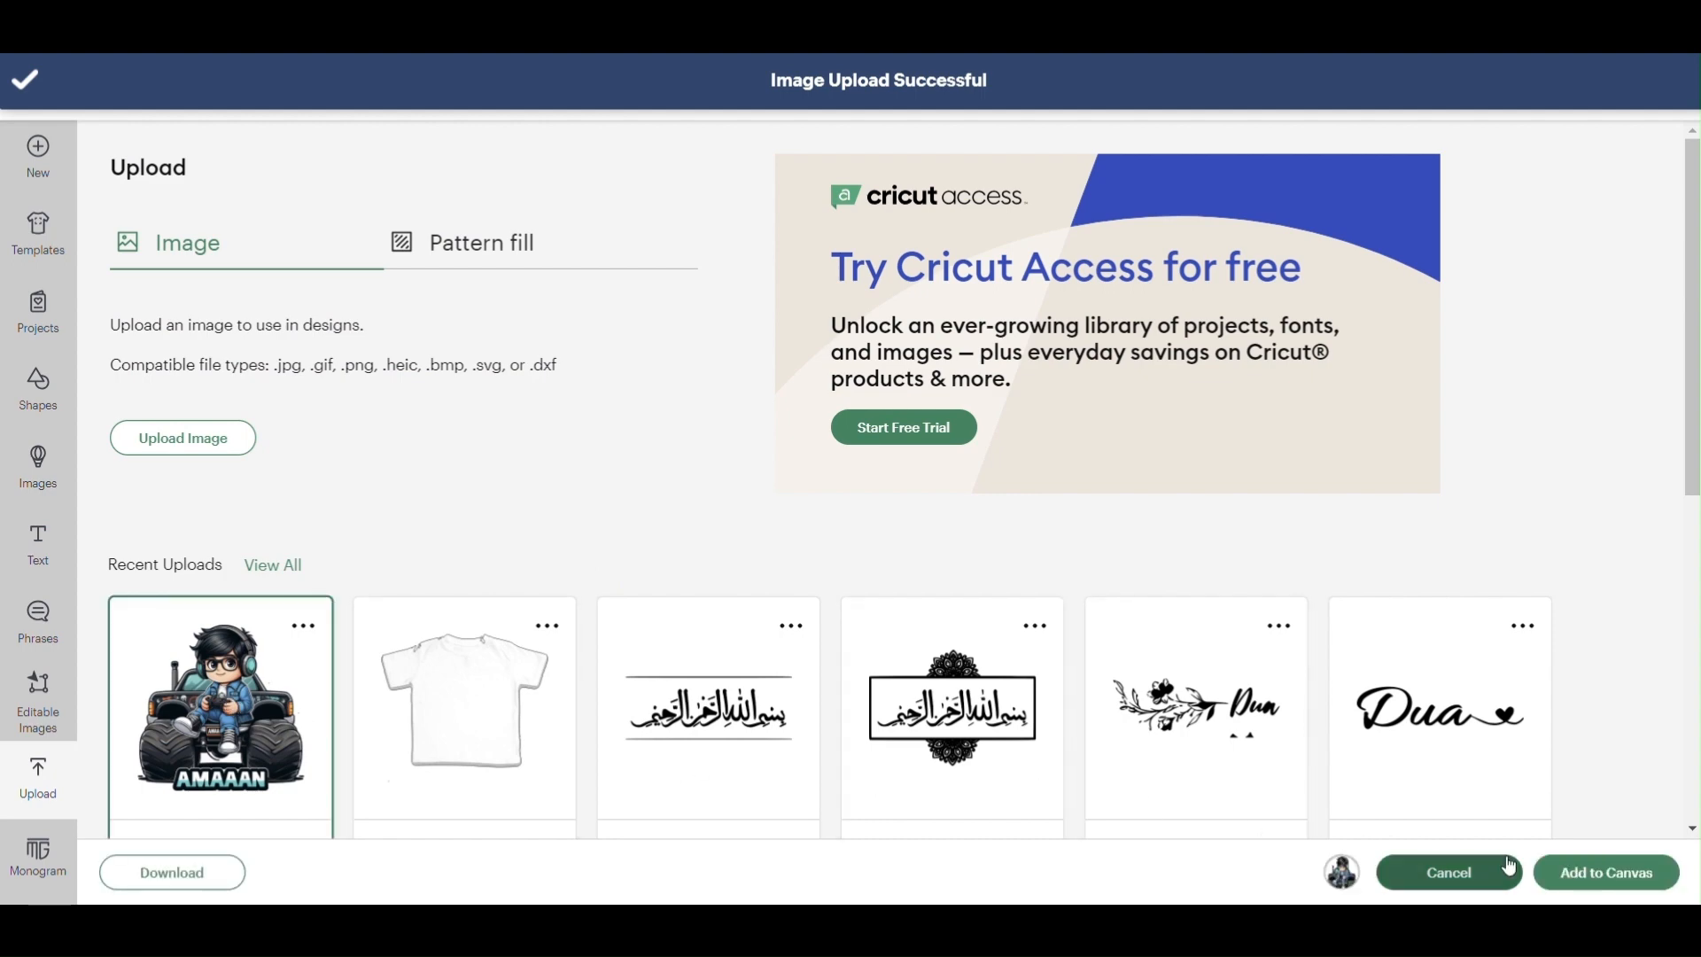
pyautogui.click(1582, 876)
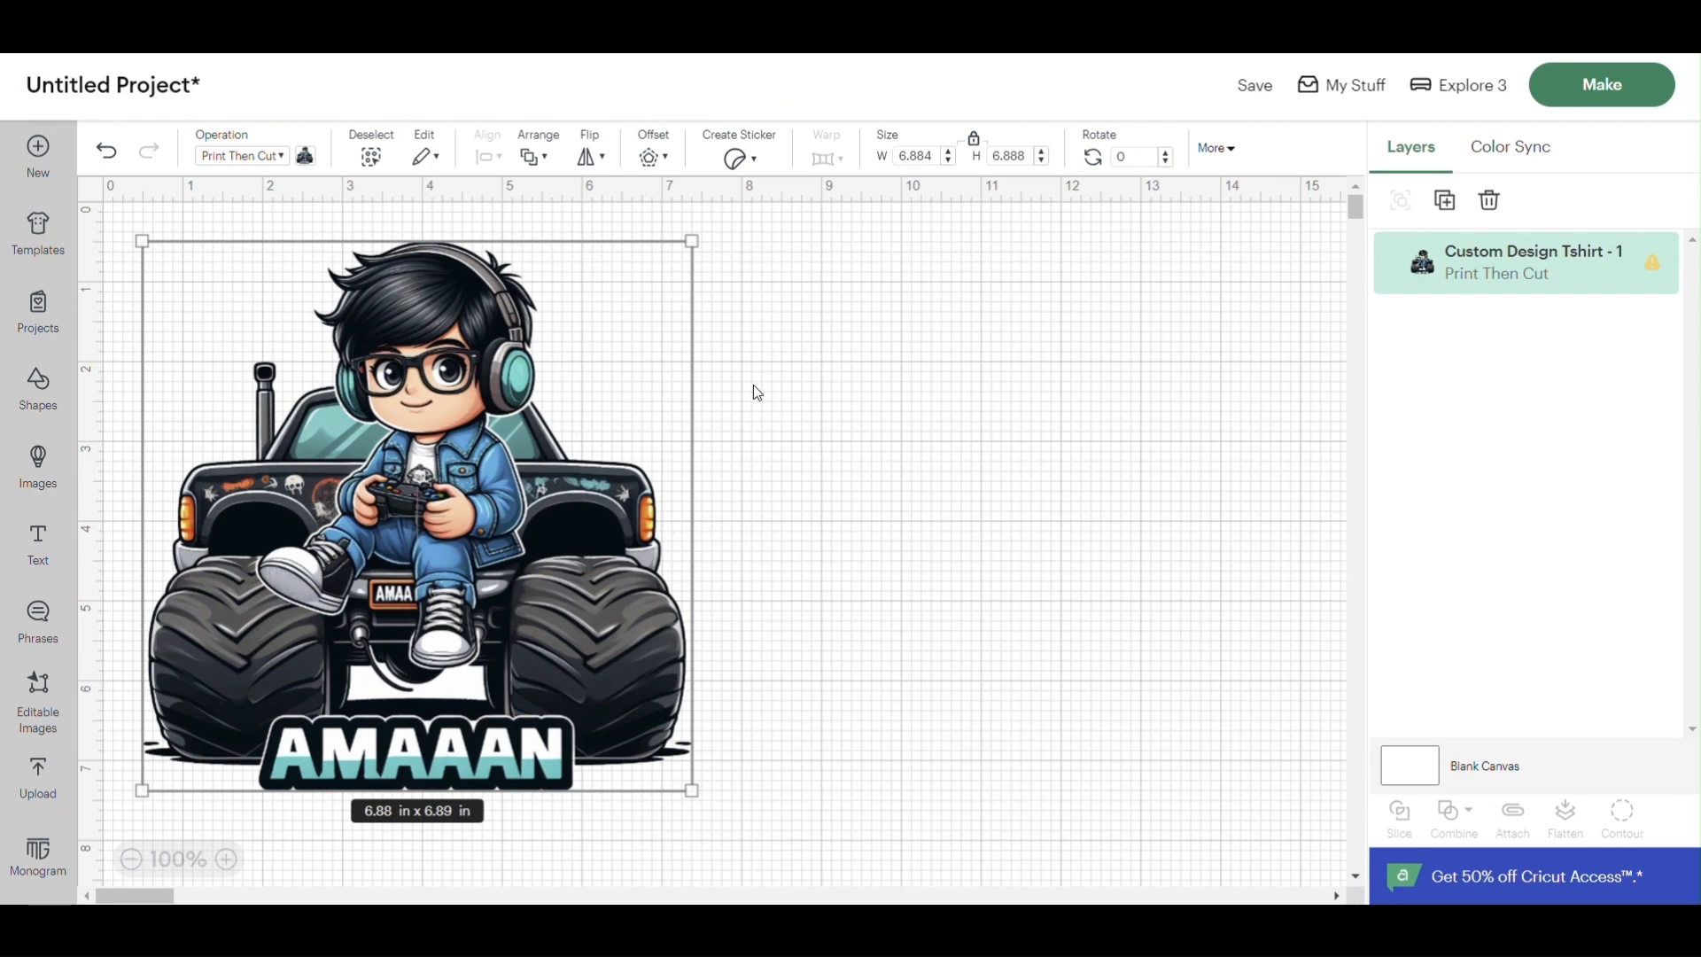
pyautogui.moveTo(610, 416); pyautogui.dragTo(893, 433)
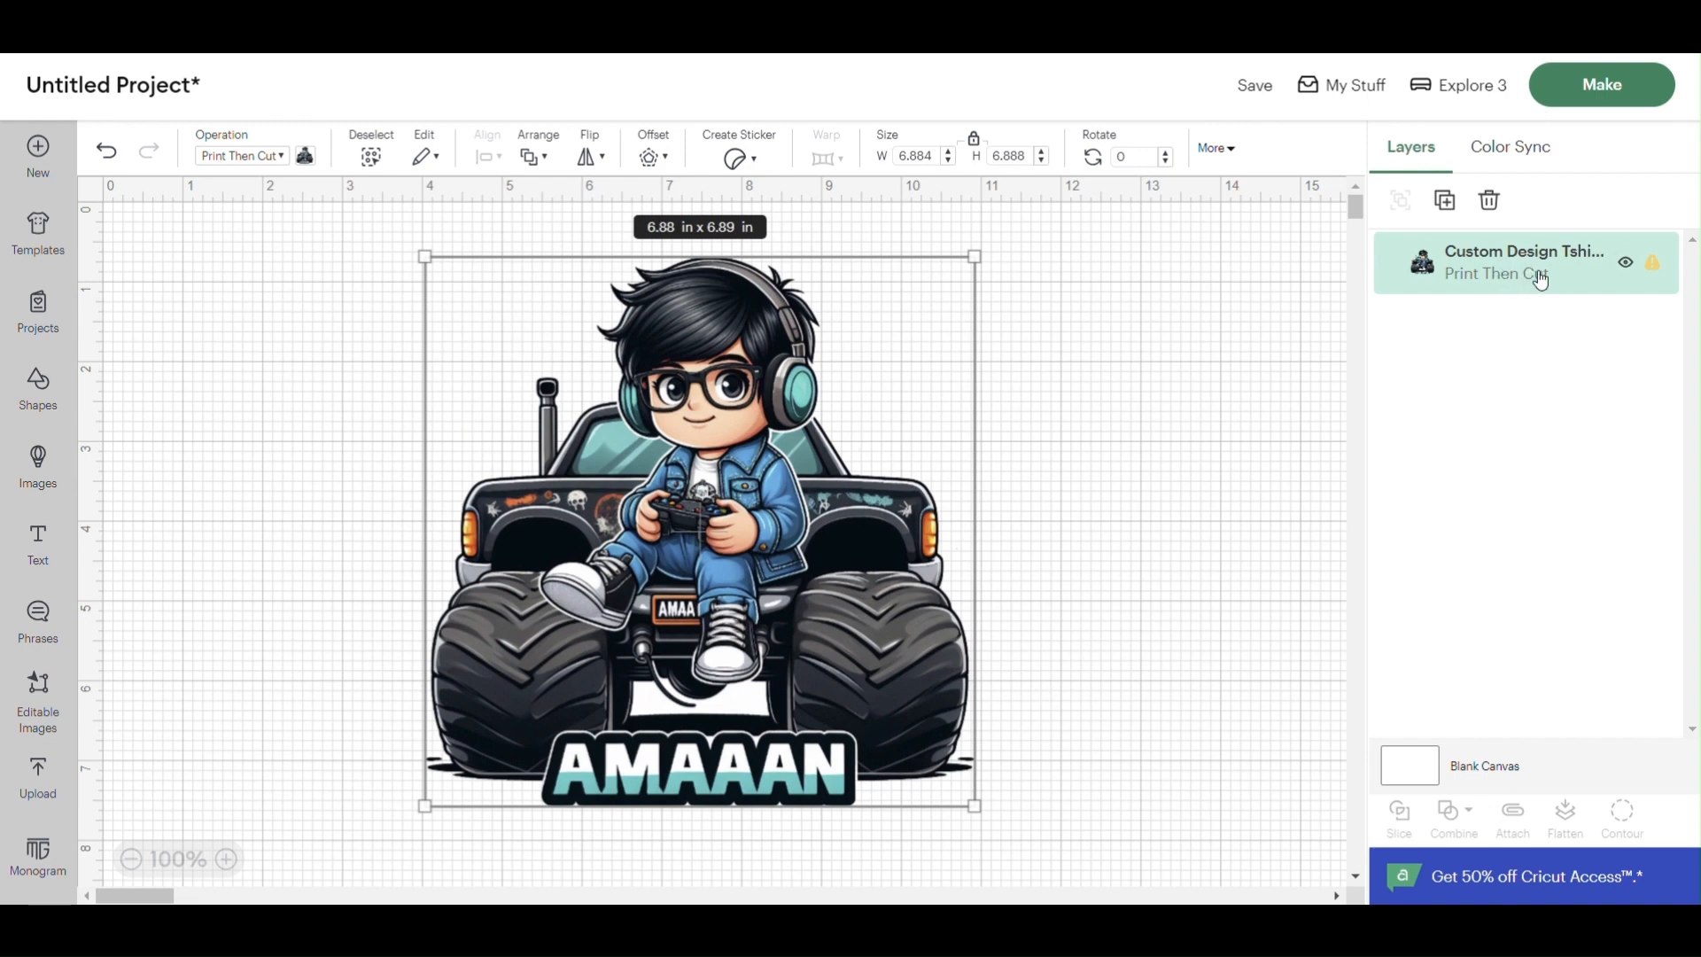
# - Toggle the design layer's visibility off and on, and read the warning attached to the layer
pyautogui.click(1625, 265)
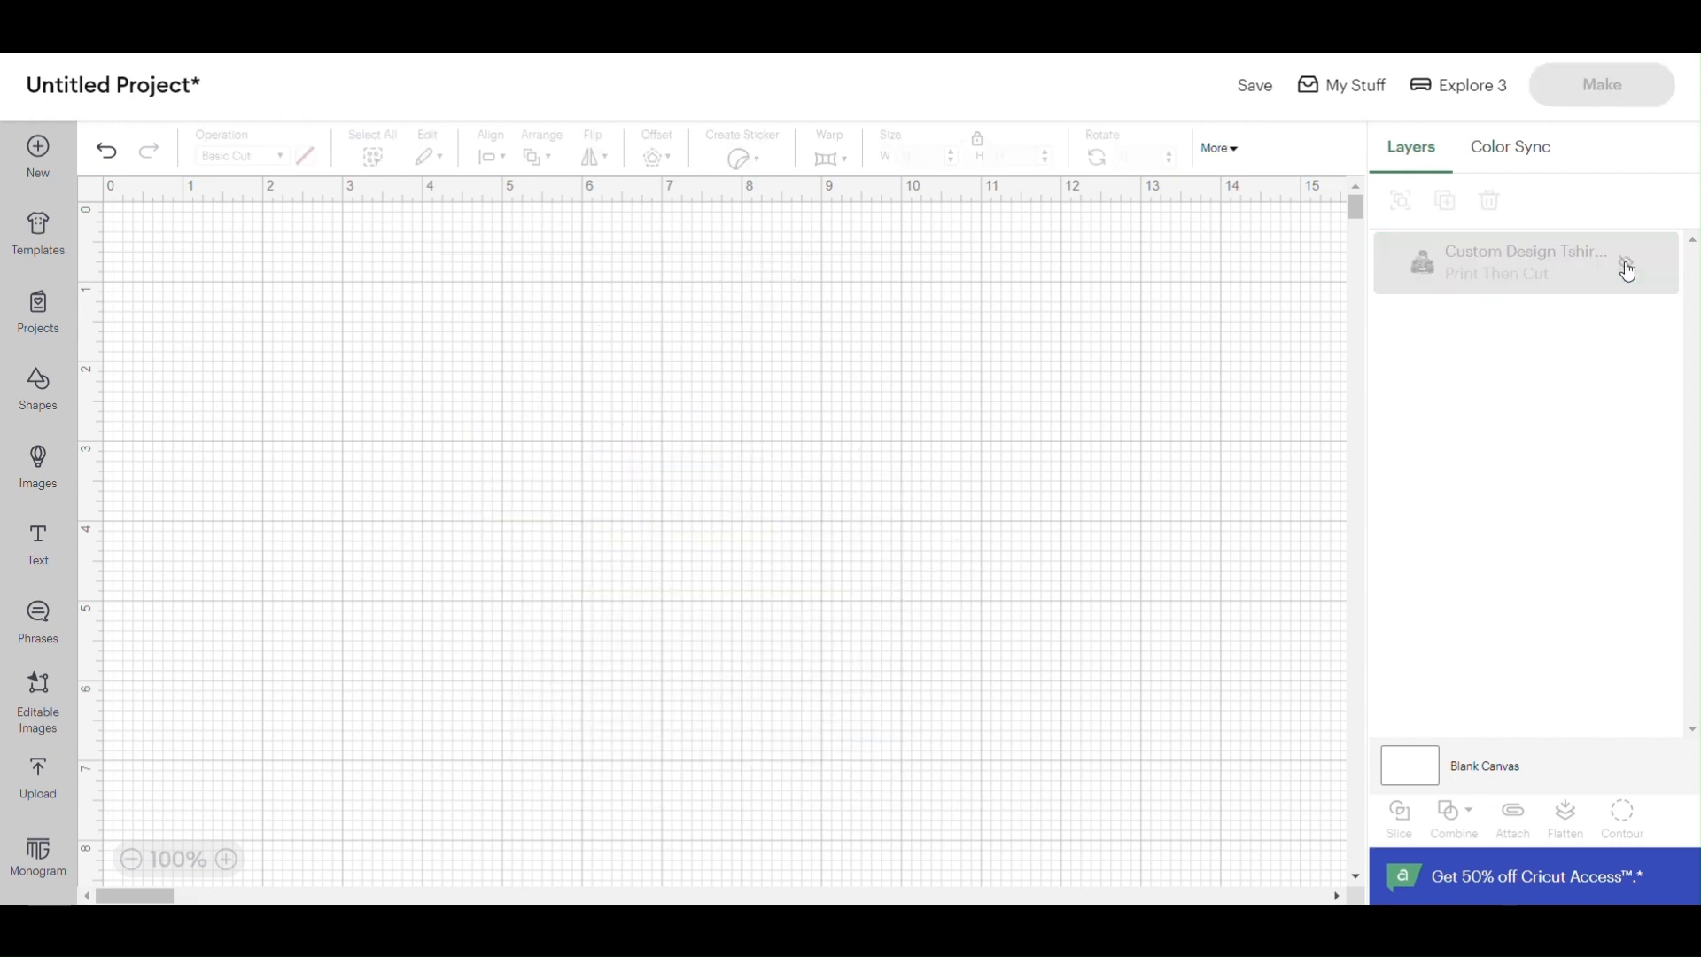
pyautogui.click(1628, 265)
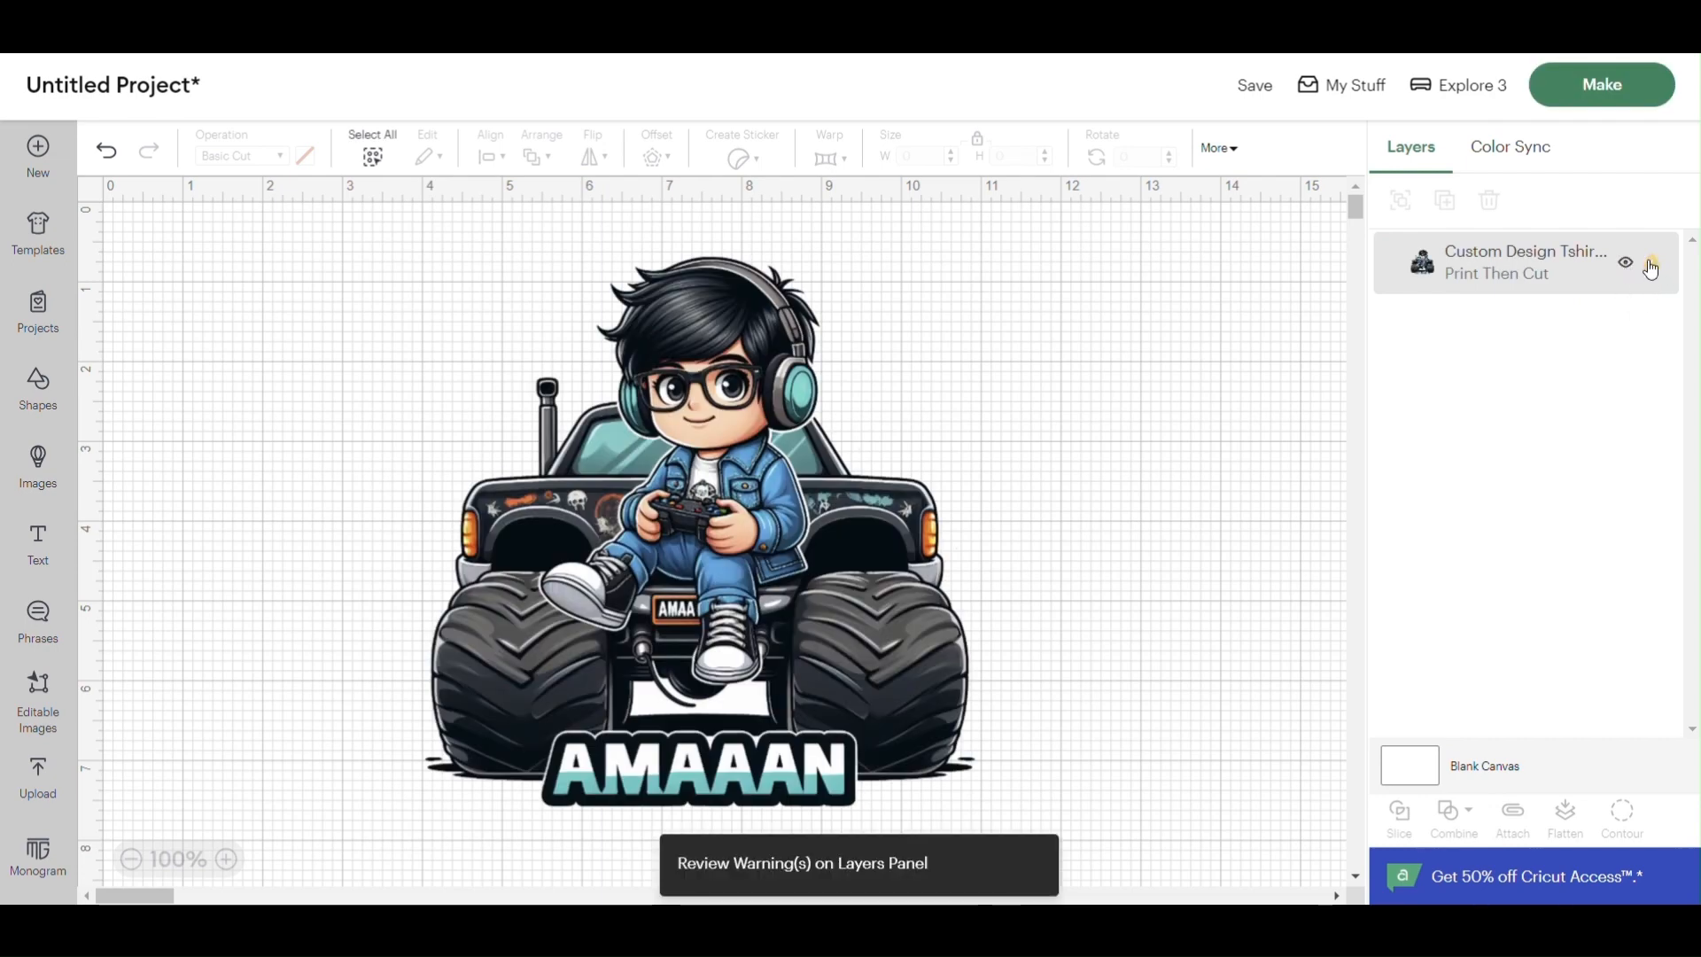
pyautogui.click(1653, 271)
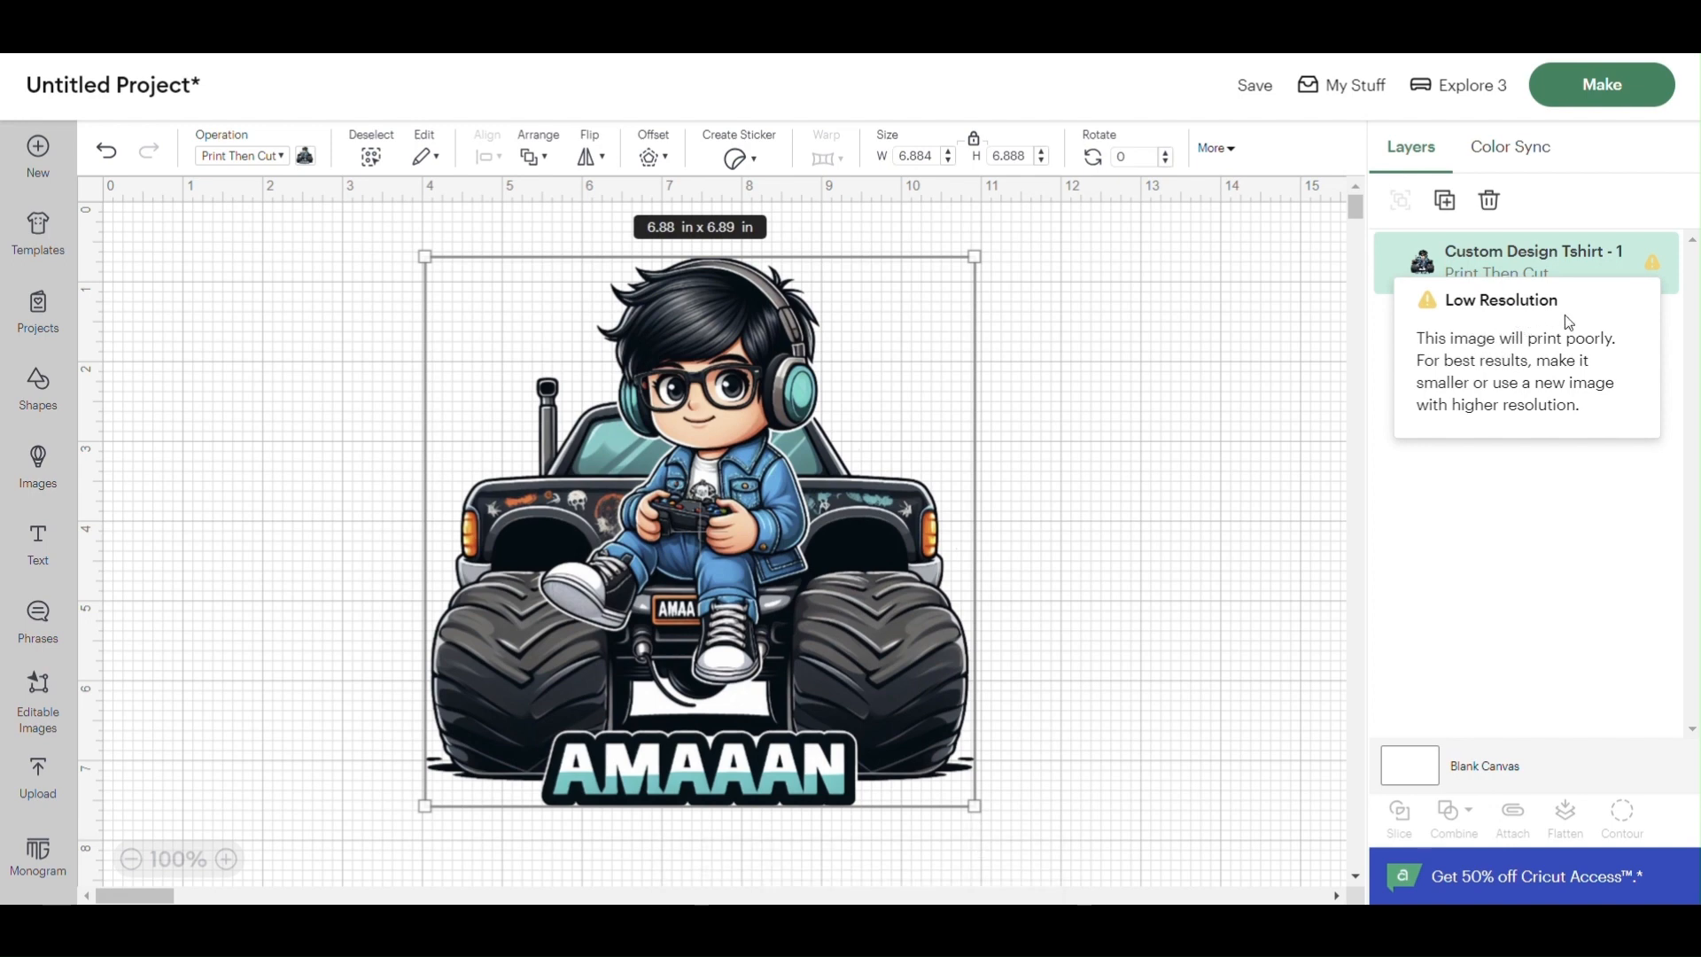
pyautogui.click(1653, 268)
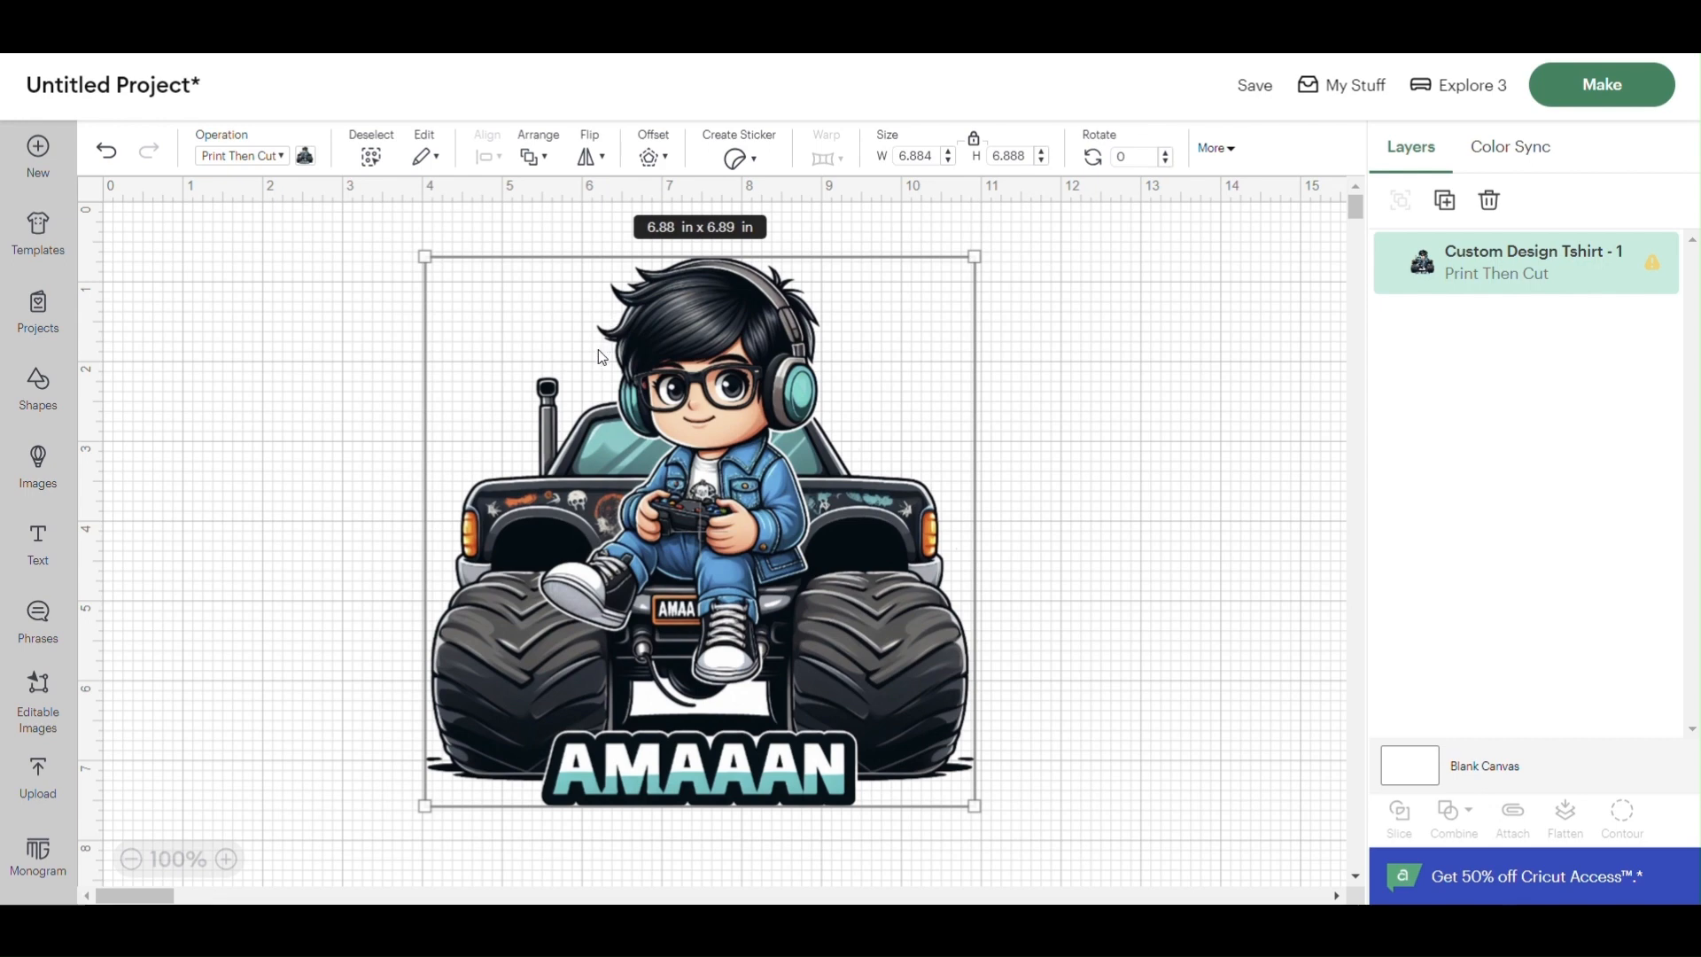
# - Create an offset around the truck design with a distance of 0.05 in and rounded corners
pyautogui.click(665, 160)
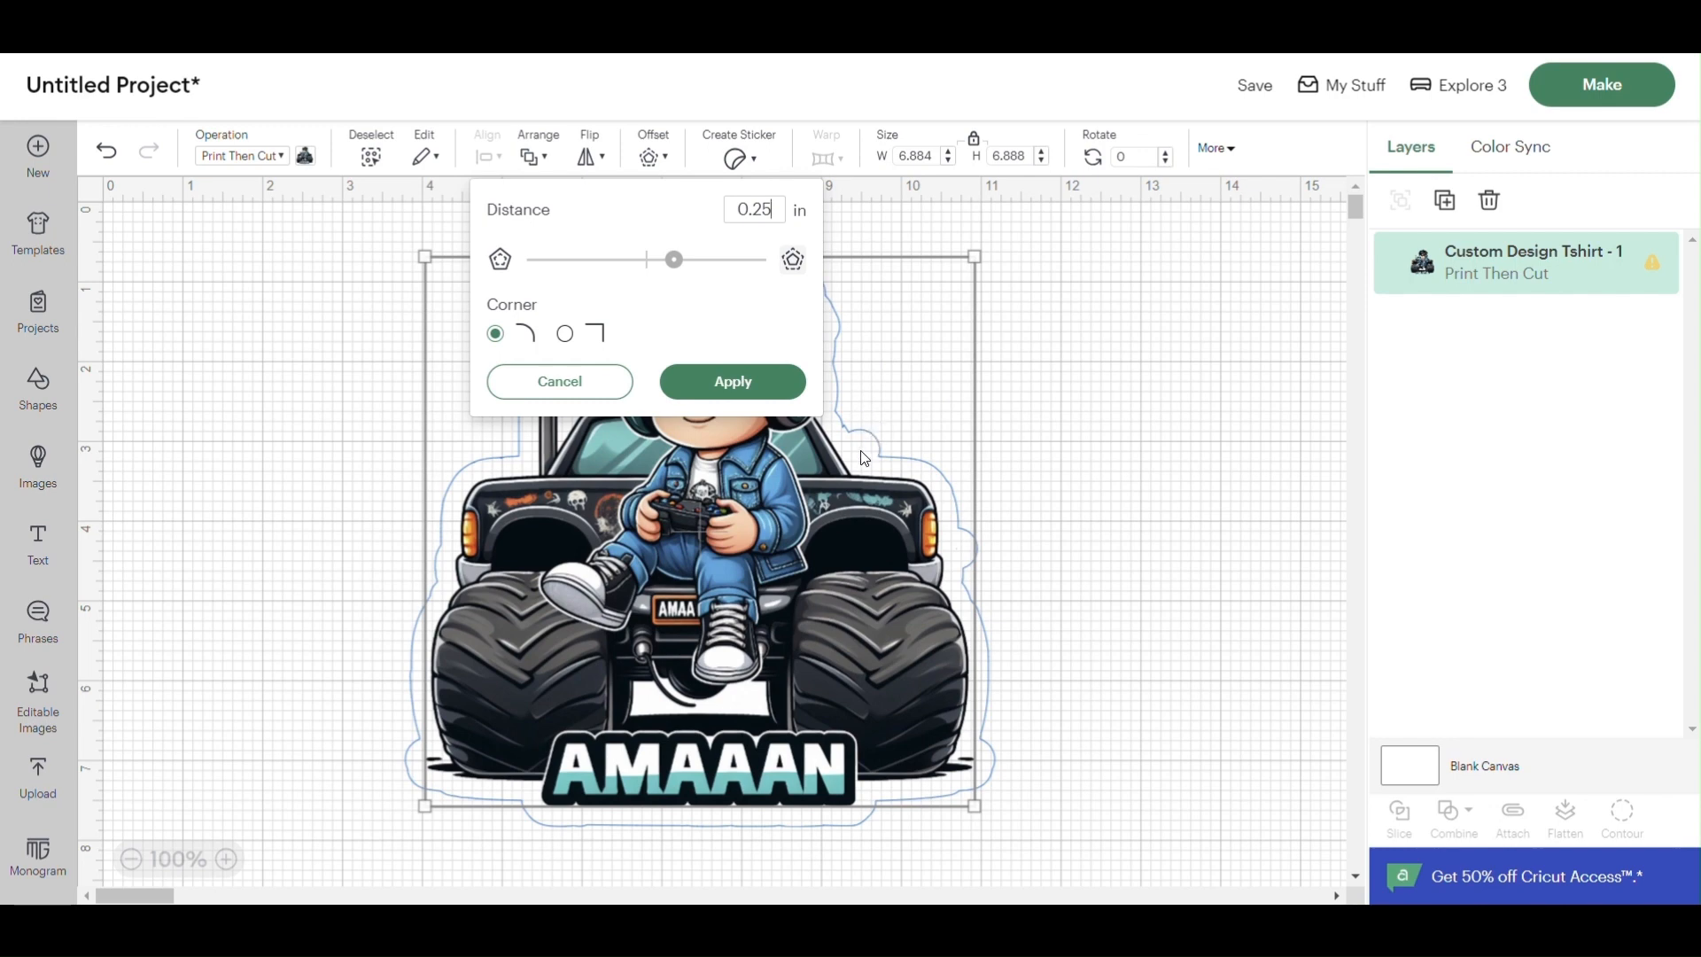
pyautogui.click(776, 213)
pyautogui.press('BackSpace')
pyautogui.press('BackSpace')
pyautogui.write('05')
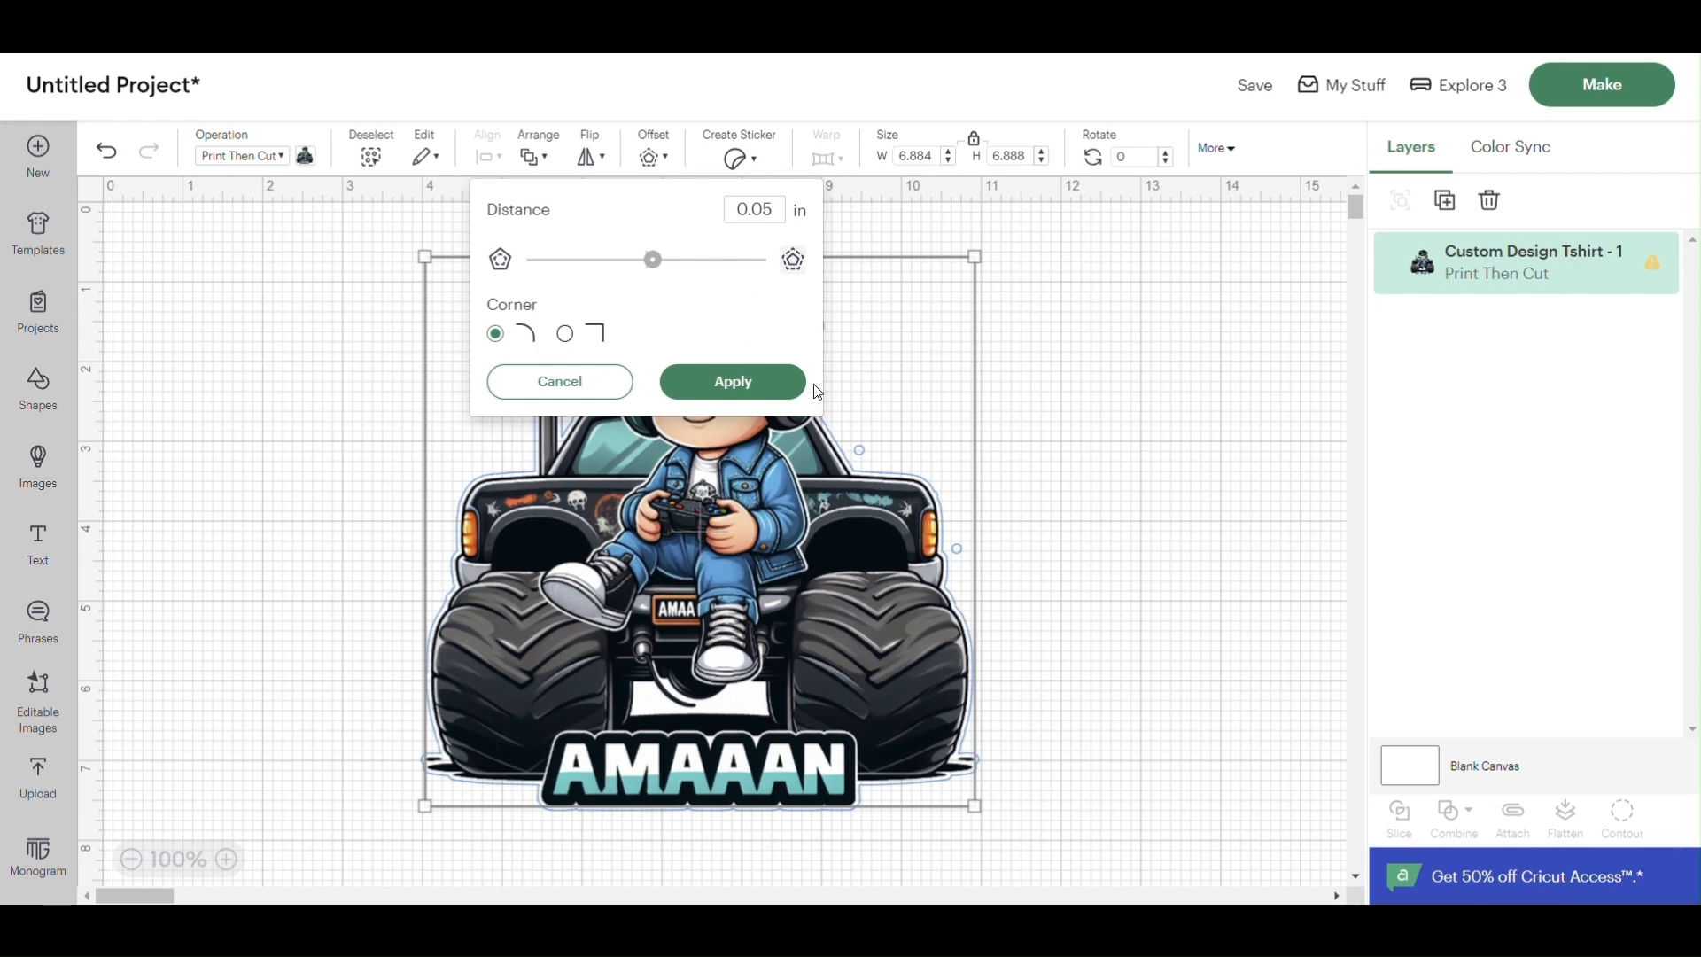
pyautogui.click(733, 381)
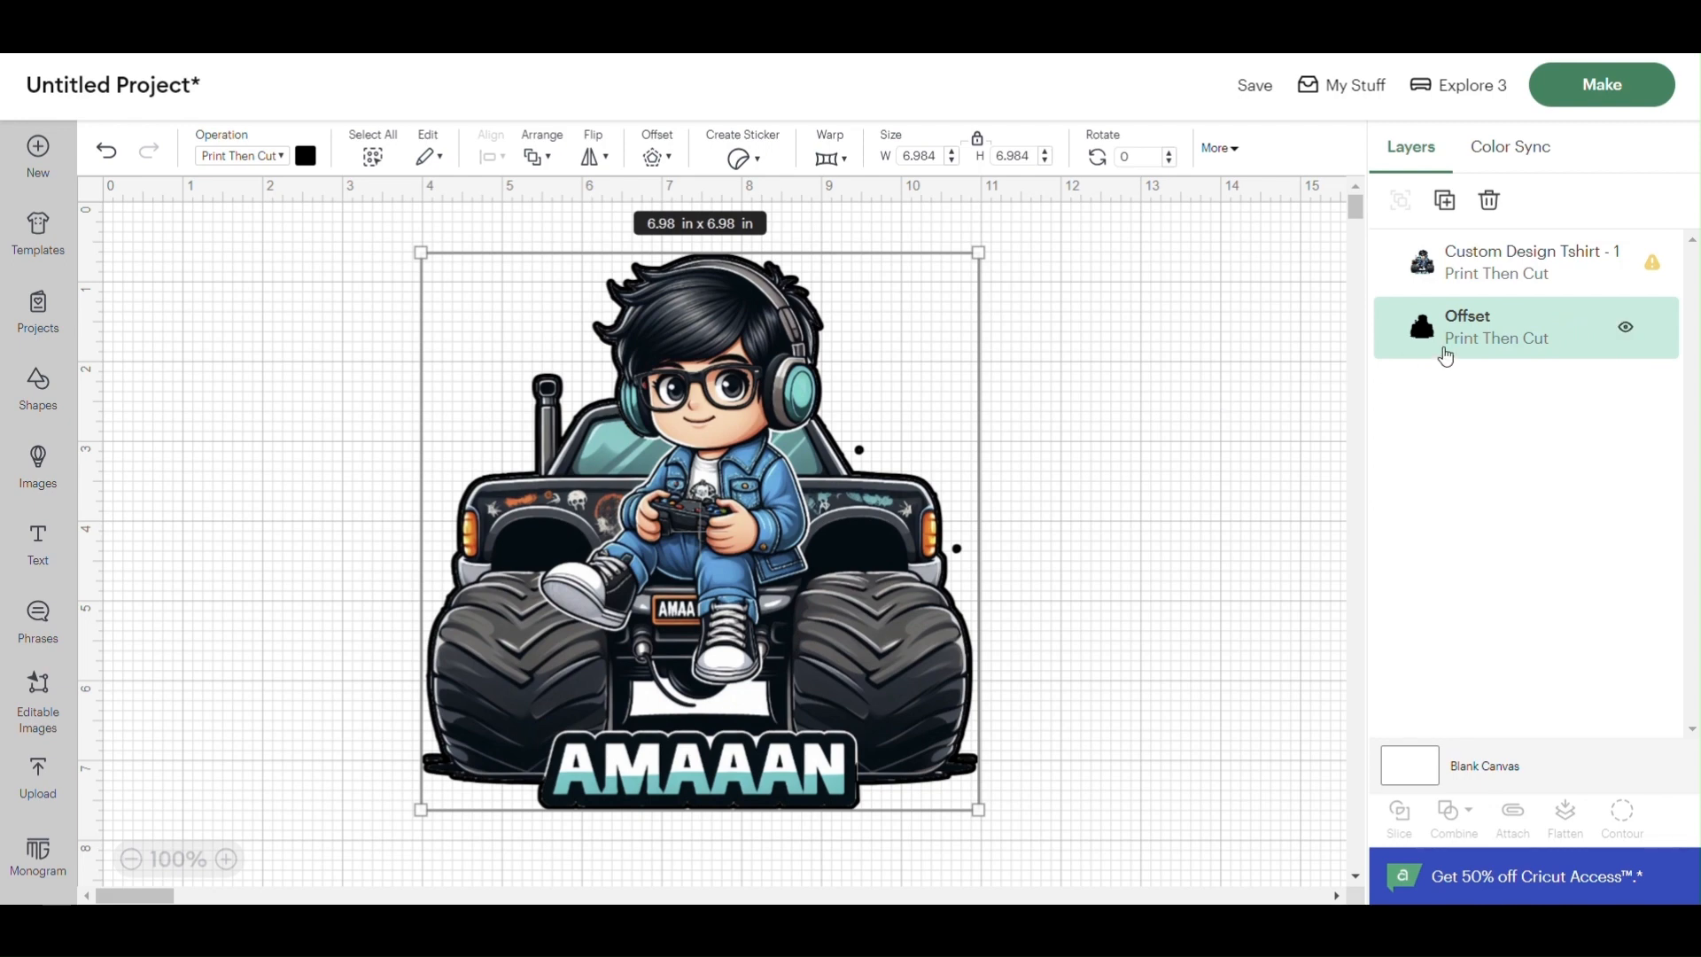
# - Hide the original design layer and set the offset layer's operation to Basic Cut
pyautogui.click(1622, 264)
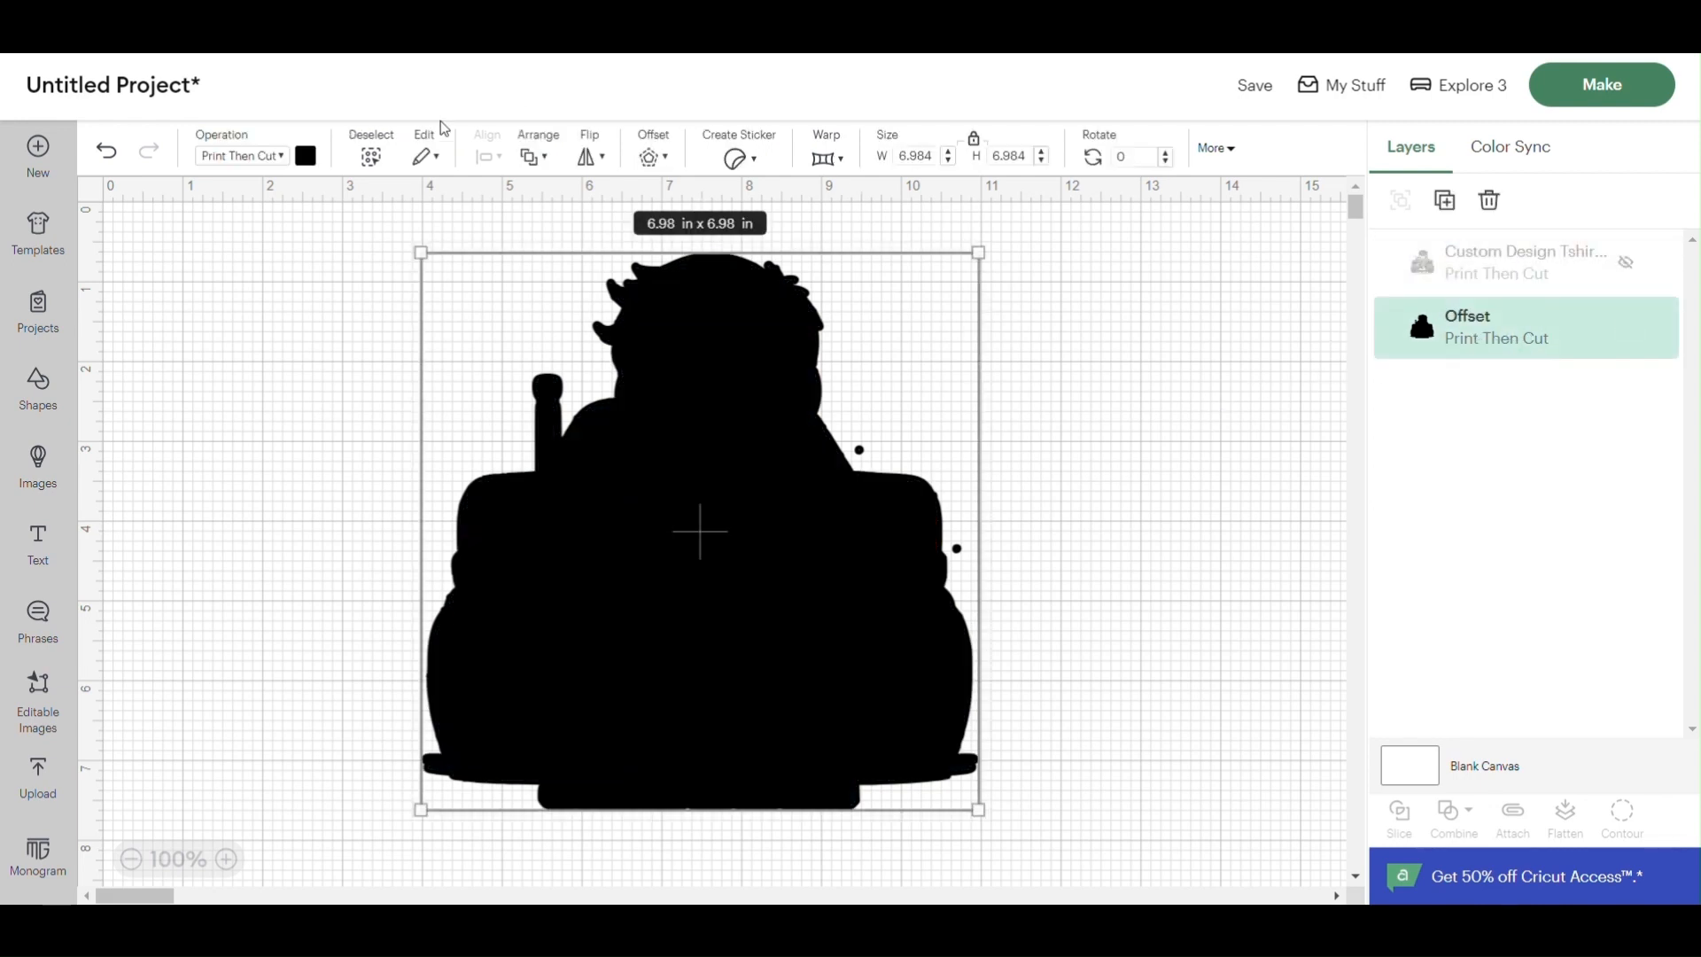
pyautogui.click(283, 157)
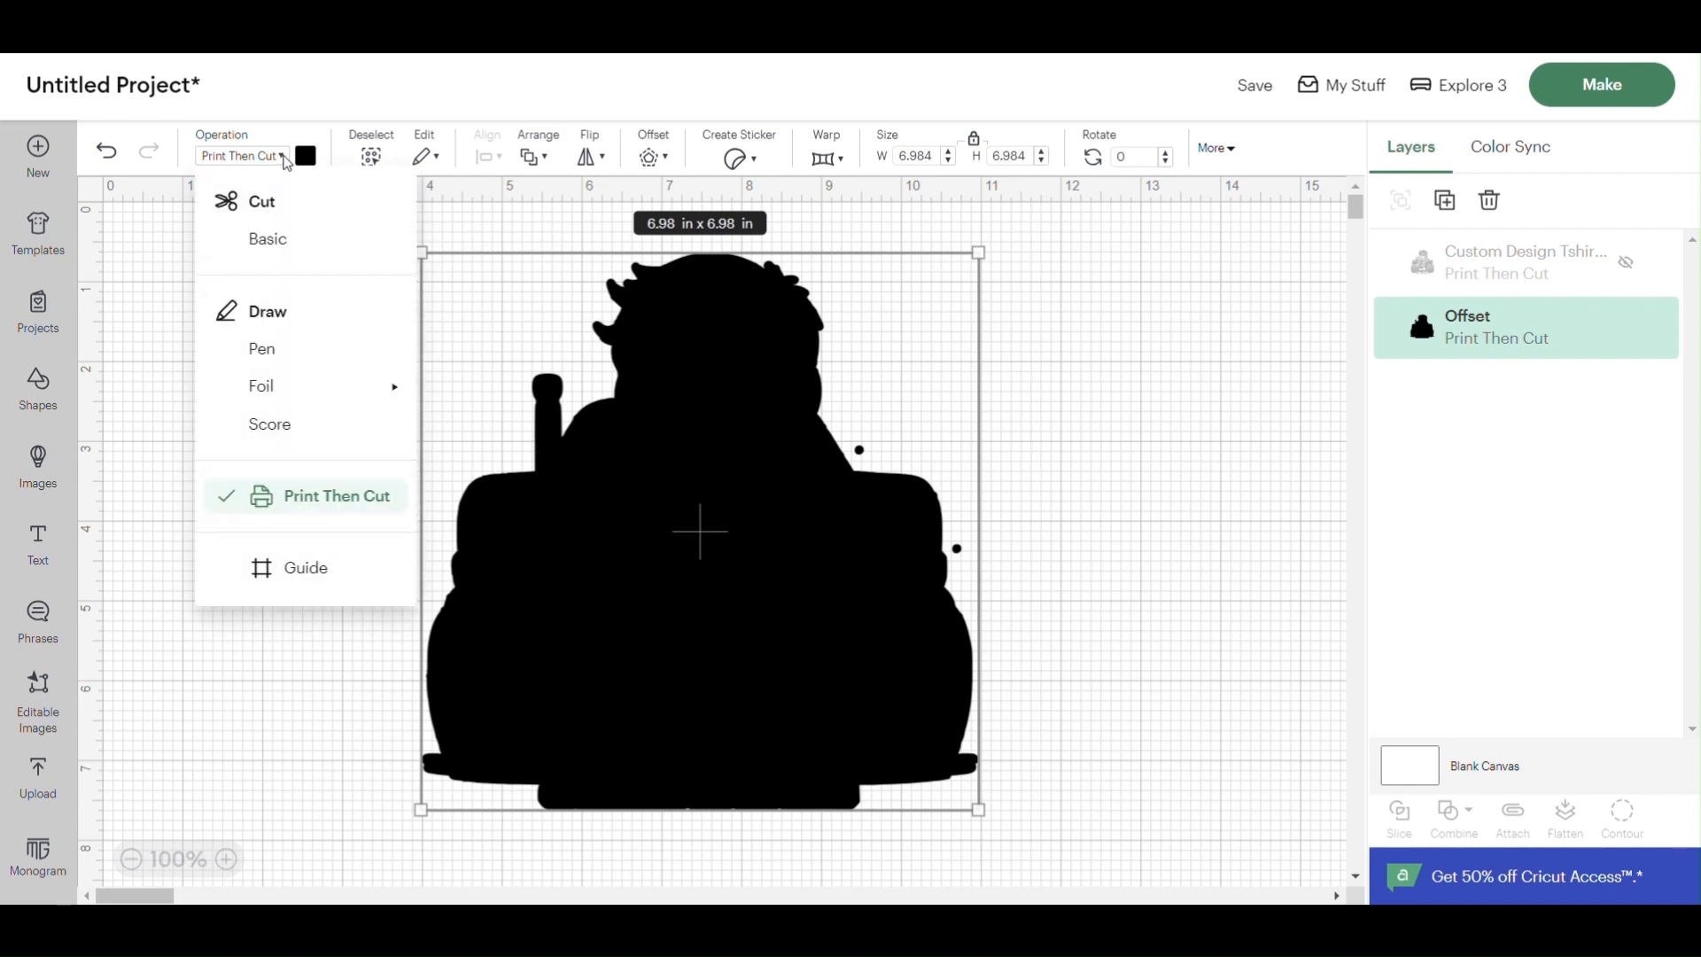
pyautogui.click(268, 241)
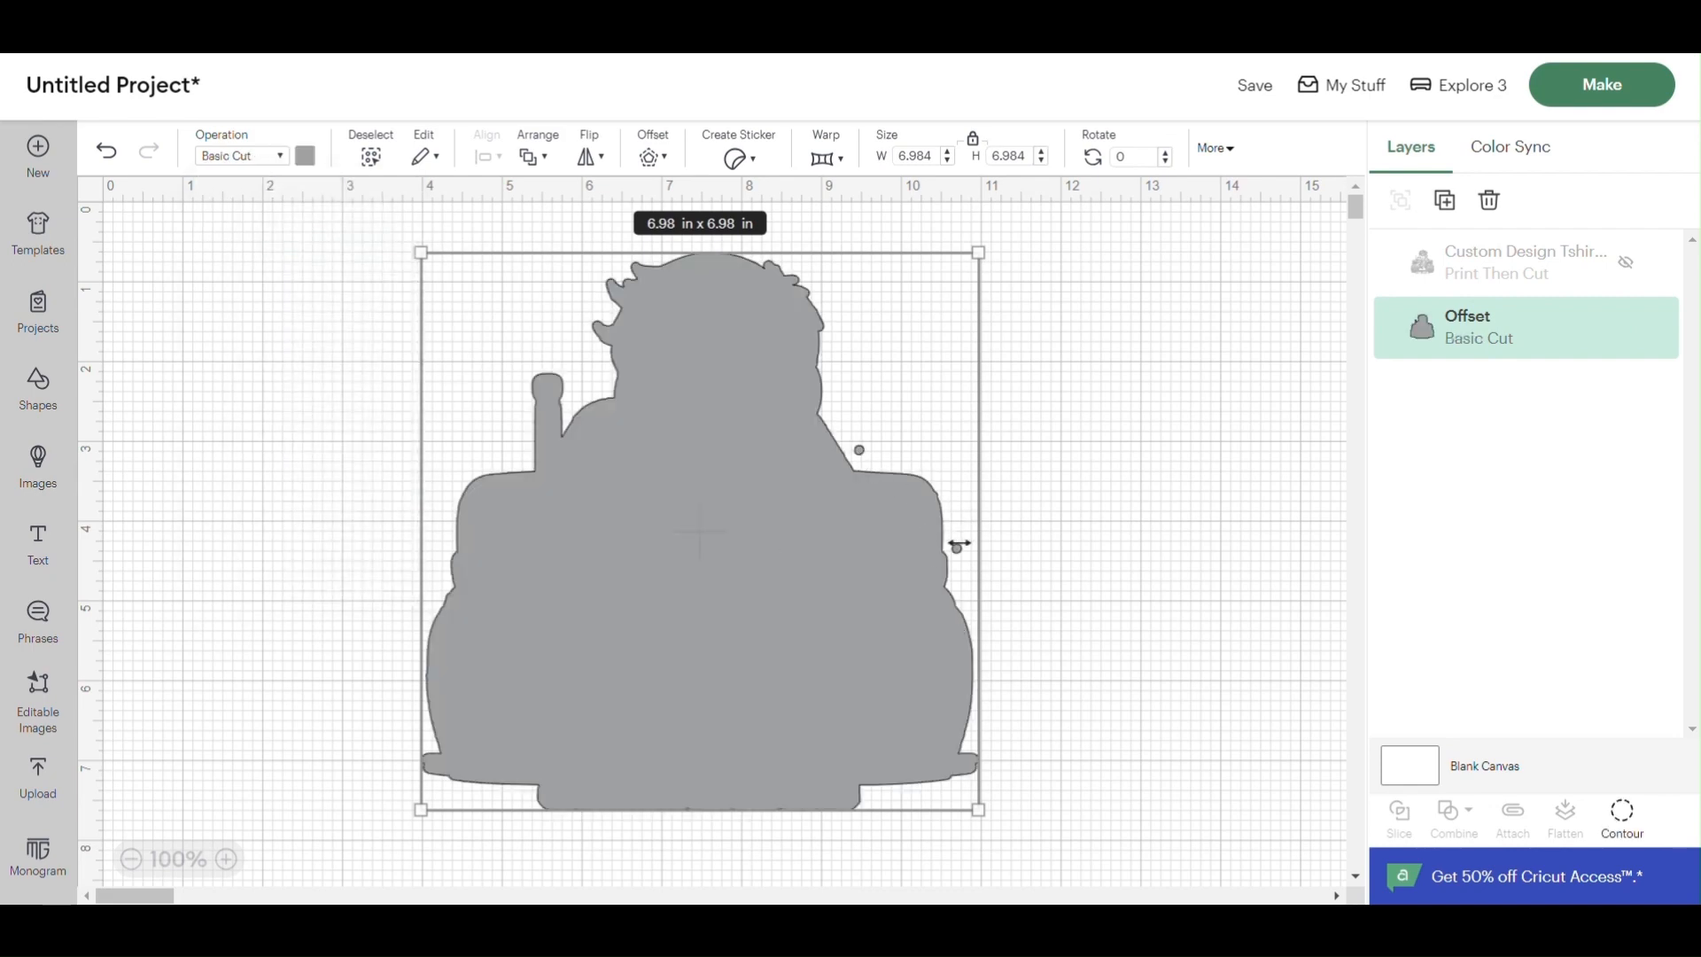
# - Hide all contours of the offset to remove the two stray dots beside the silhouette
pyautogui.click(1622, 822)
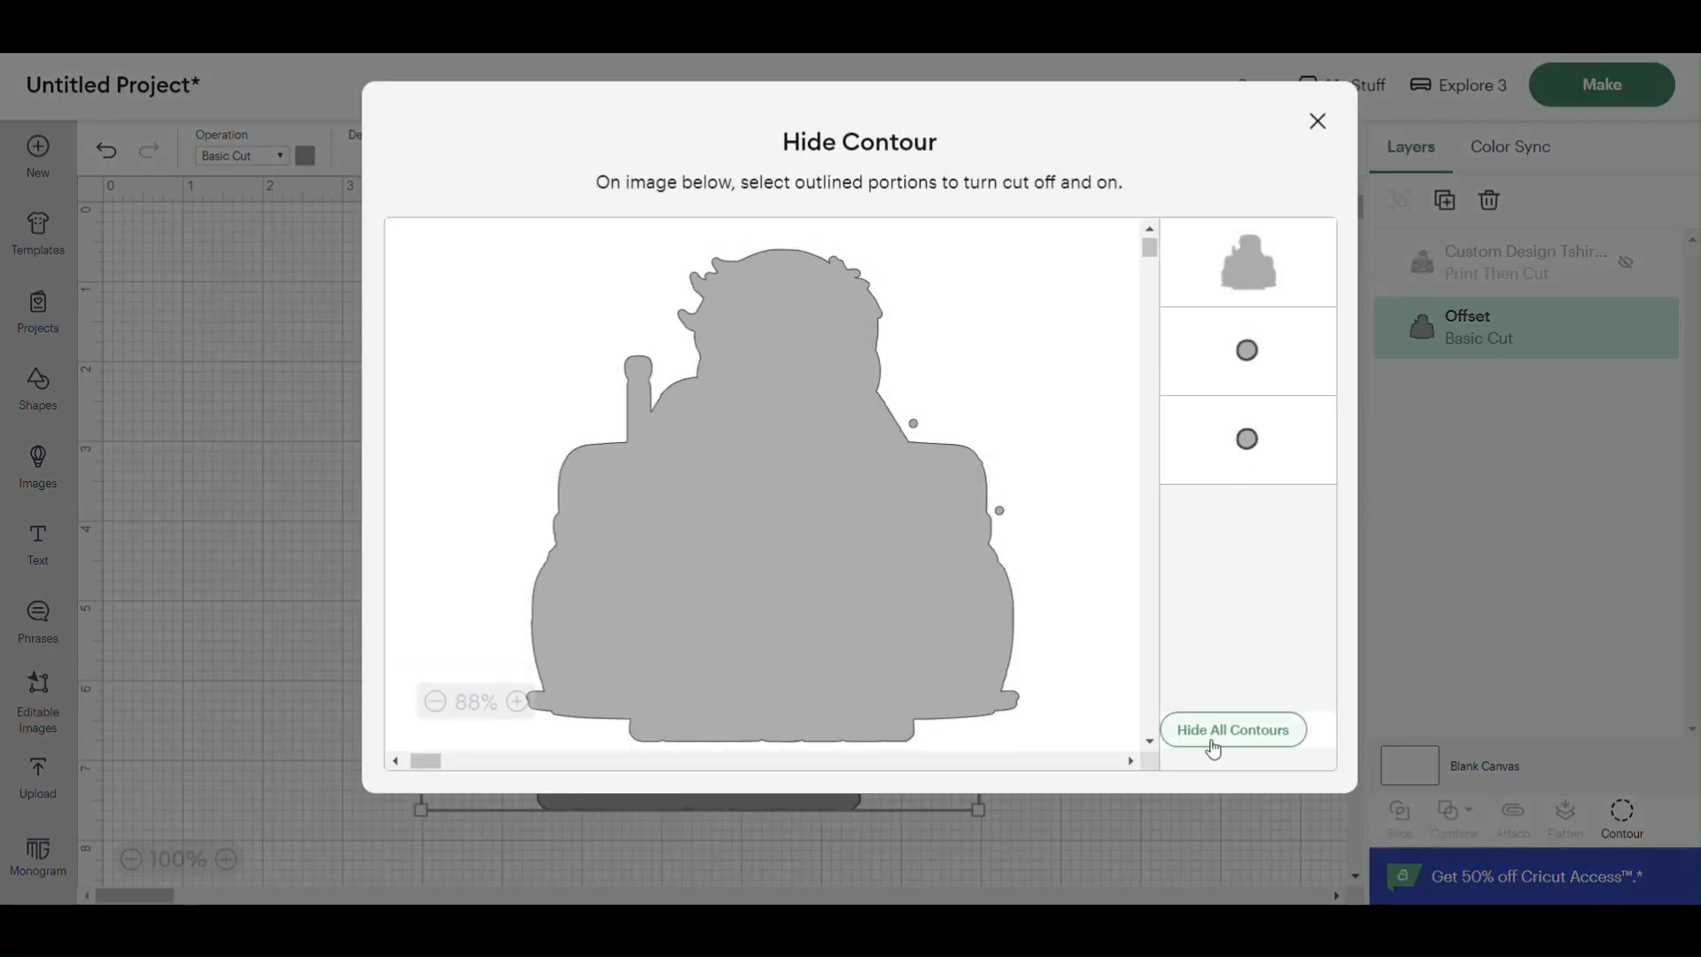
pyautogui.click(1213, 747)
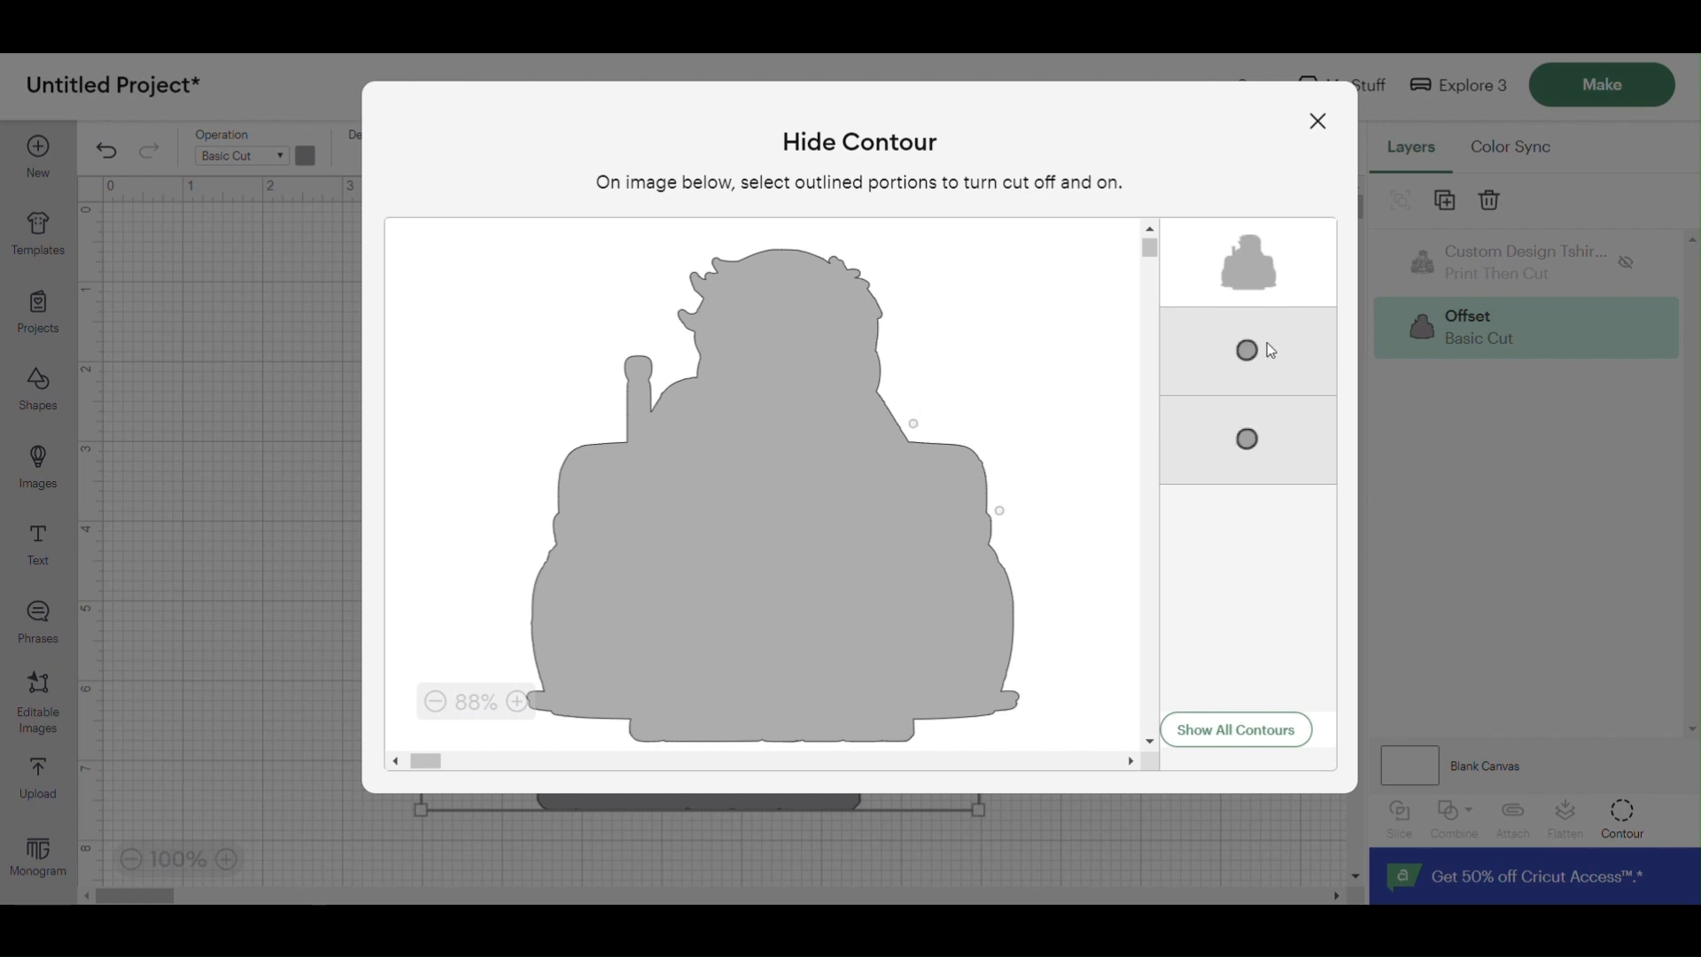
pyautogui.click(1317, 121)
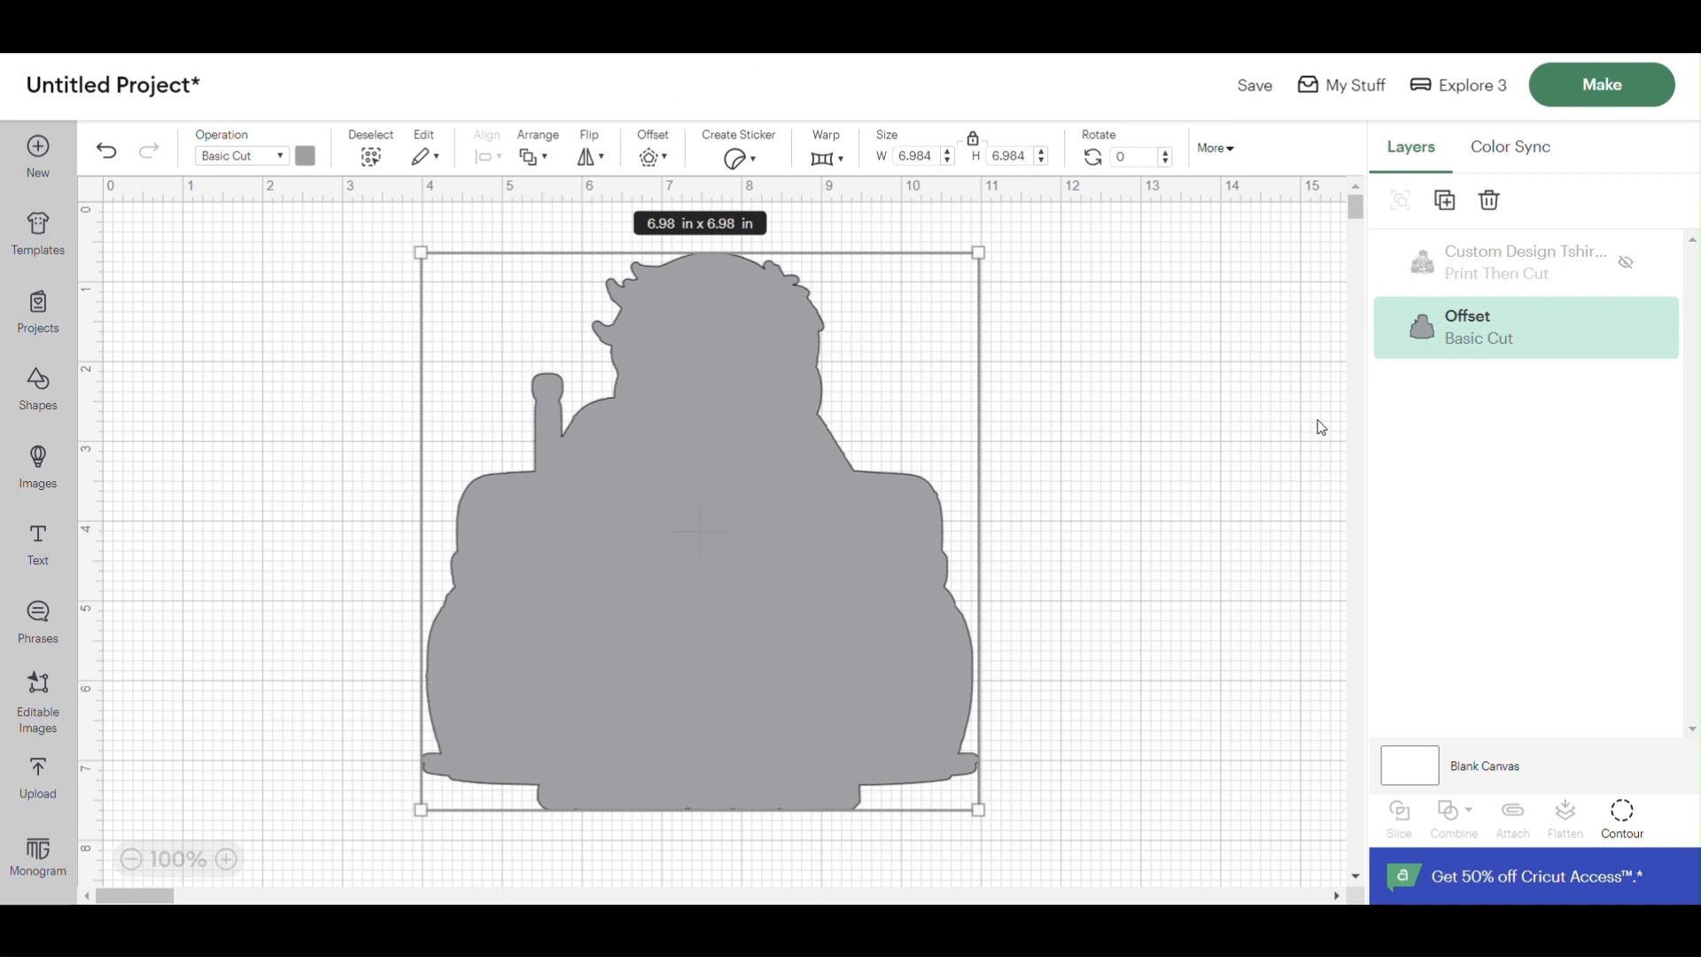
# - Show the original design layer again and change the offset layer's material colour to white
pyautogui.click(1625, 263)
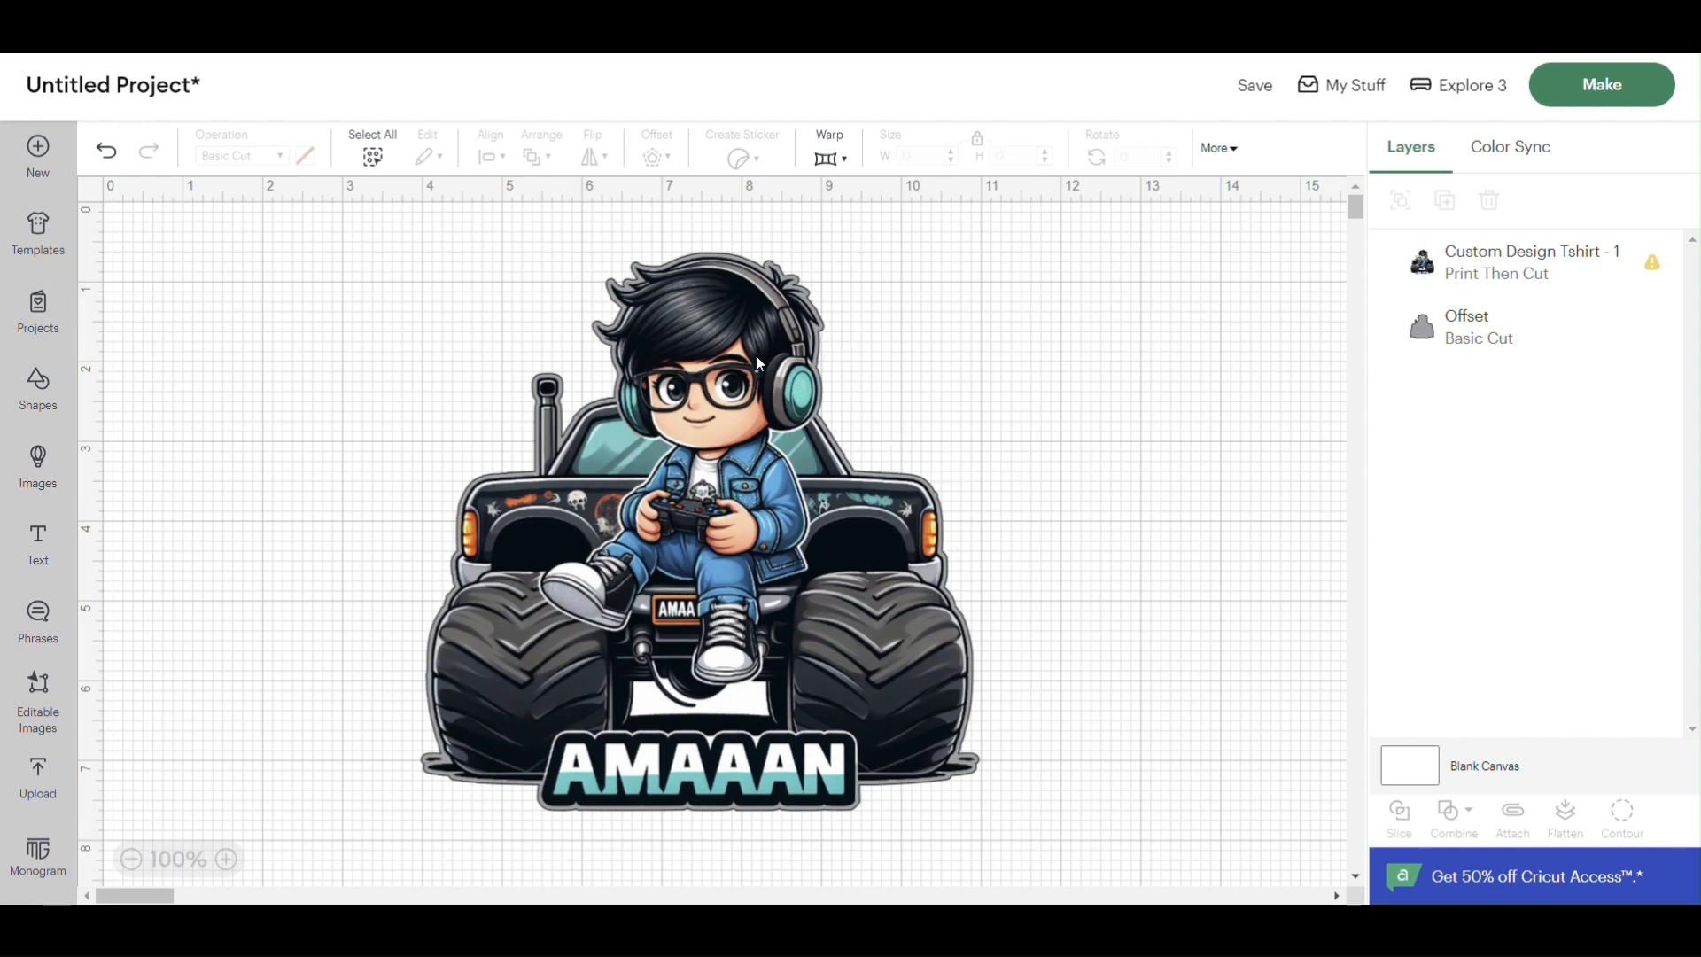
pyautogui.click(695, 346)
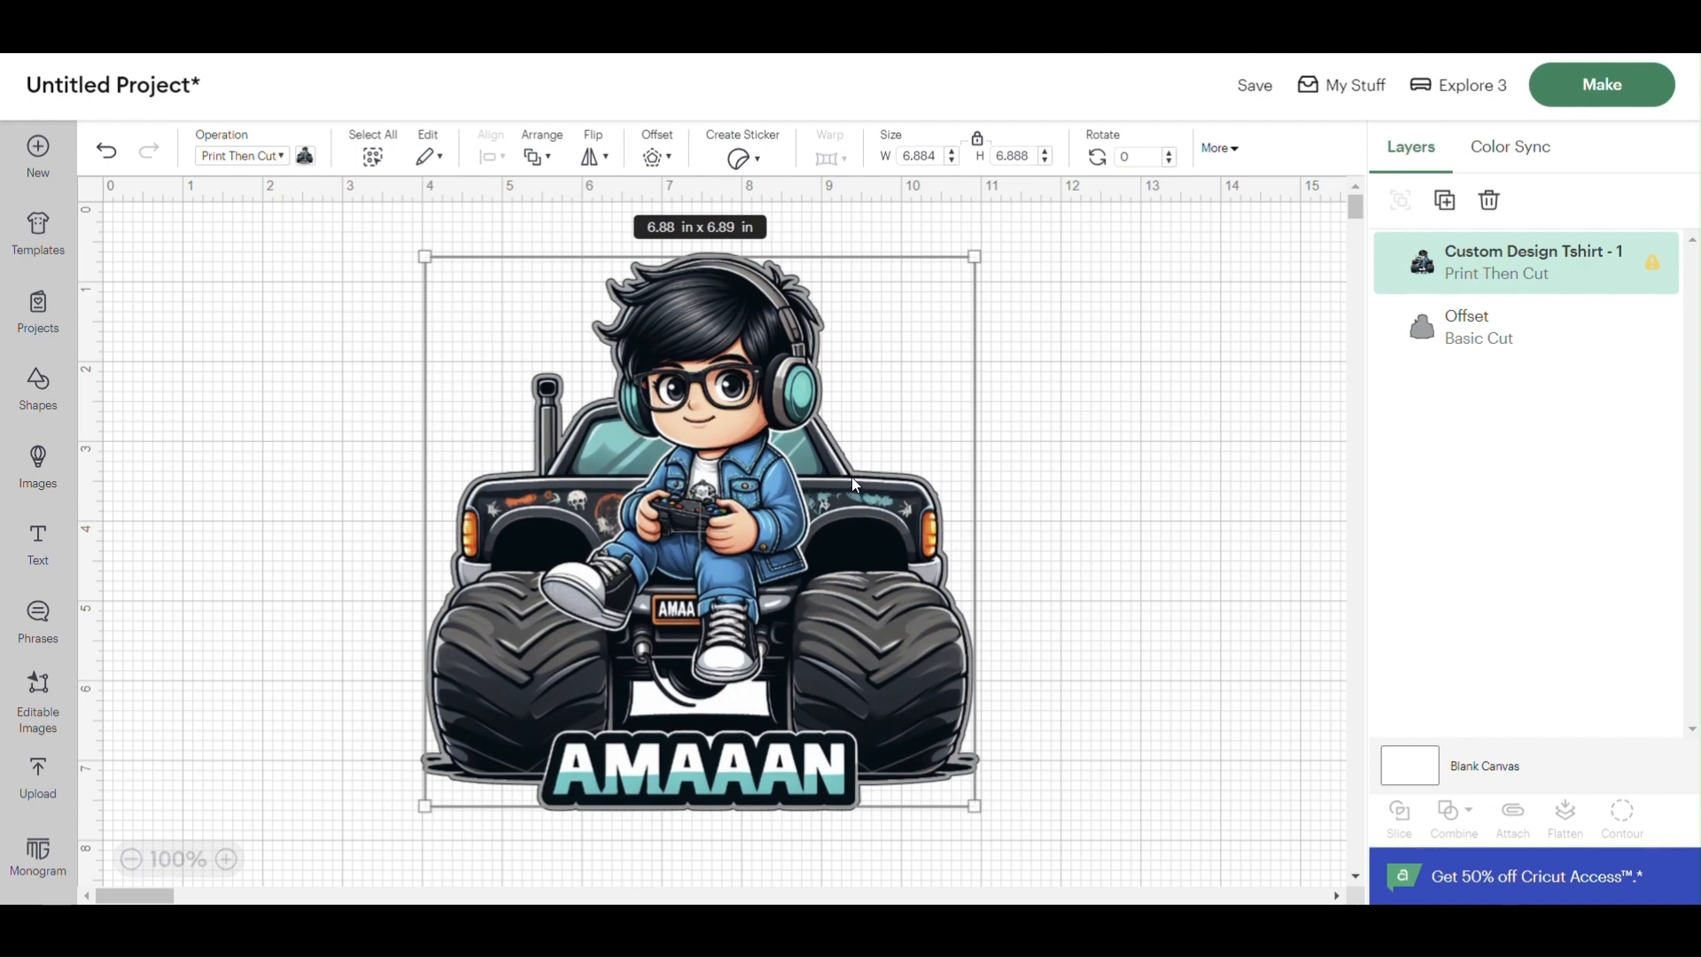
pyautogui.click(1442, 341)
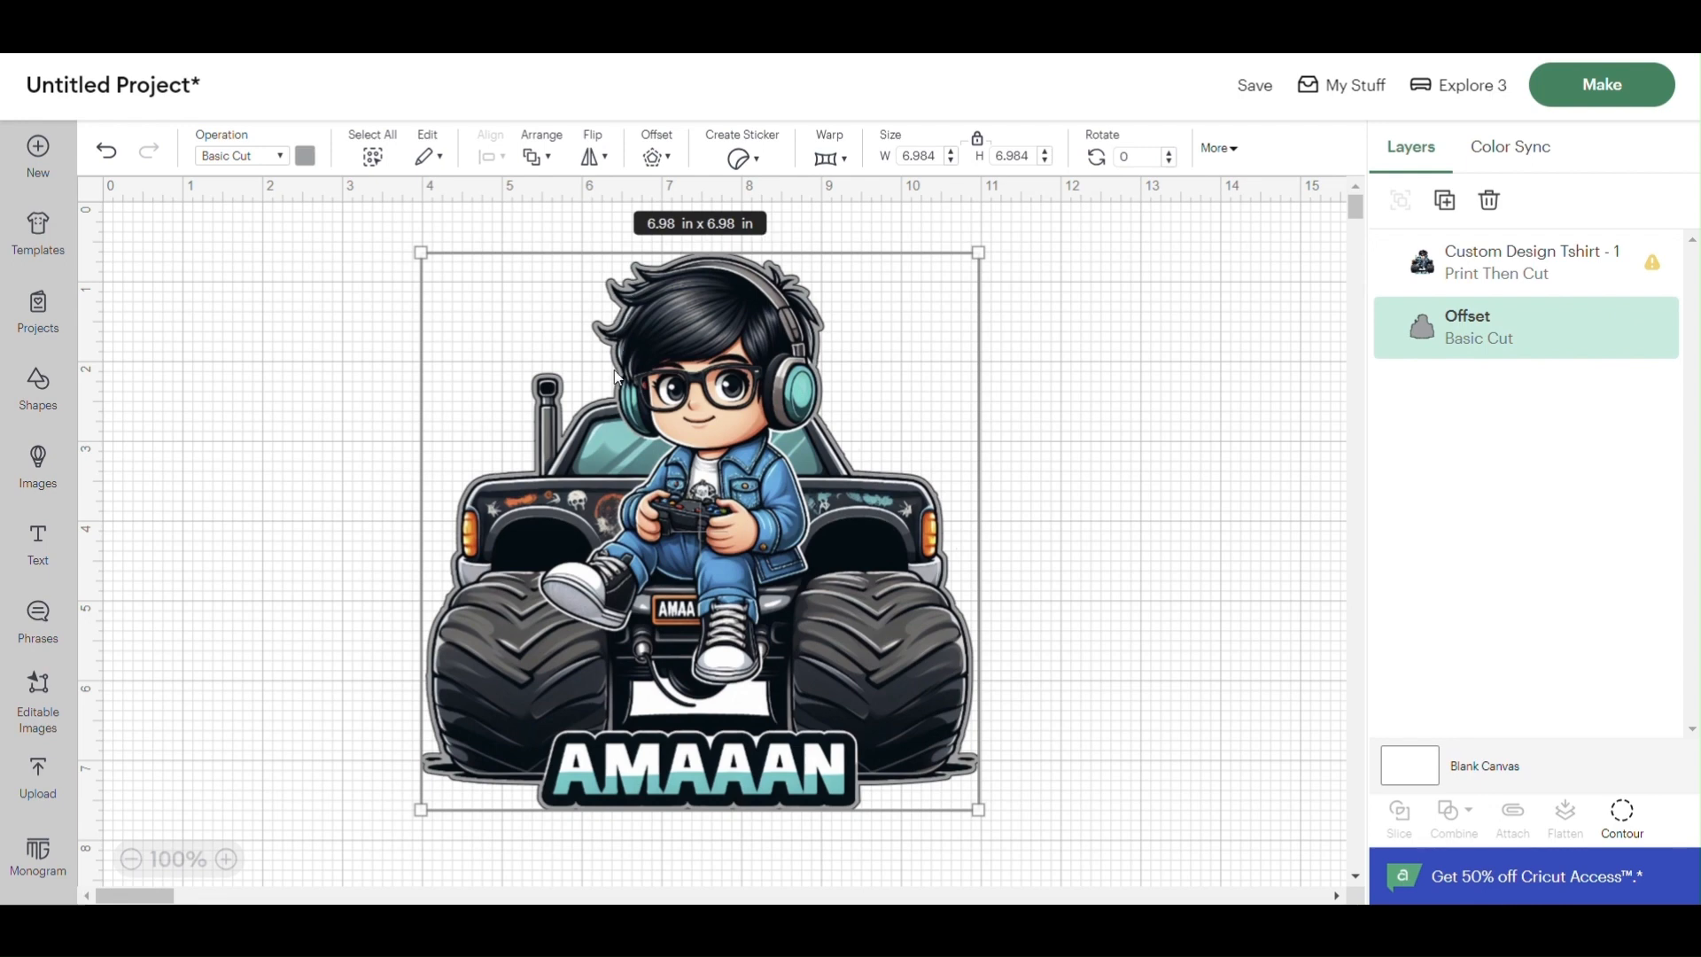
pyautogui.click(280, 157)
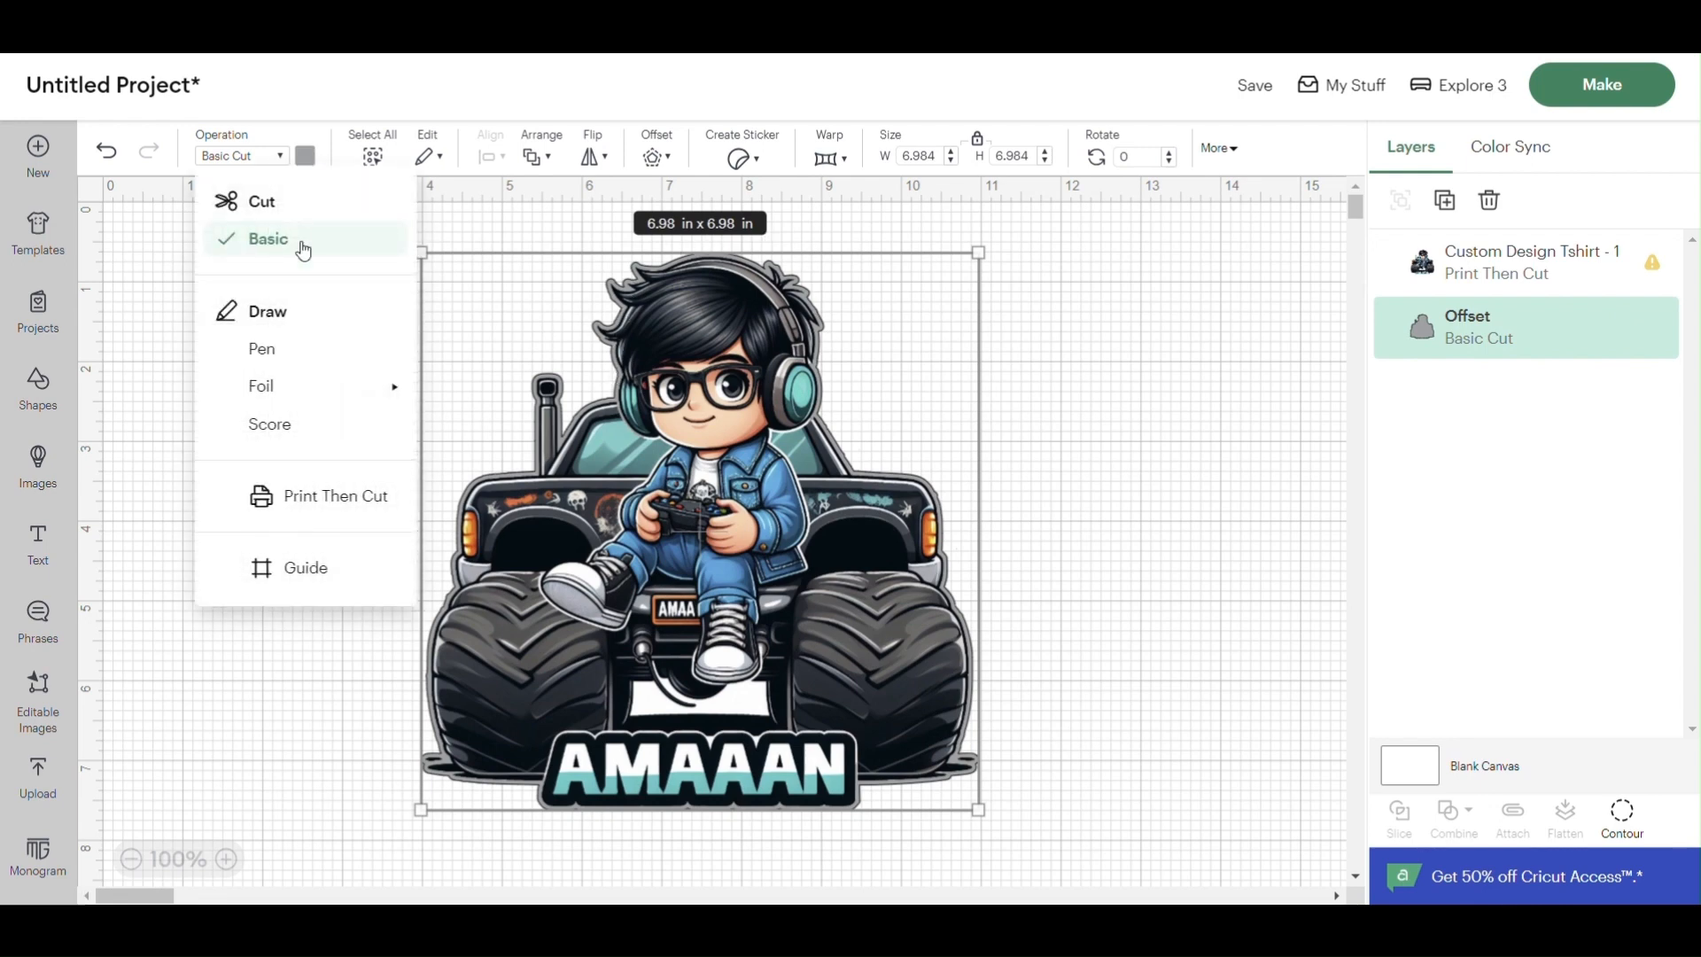
pyautogui.click(305, 156)
pyautogui.click(305, 156)
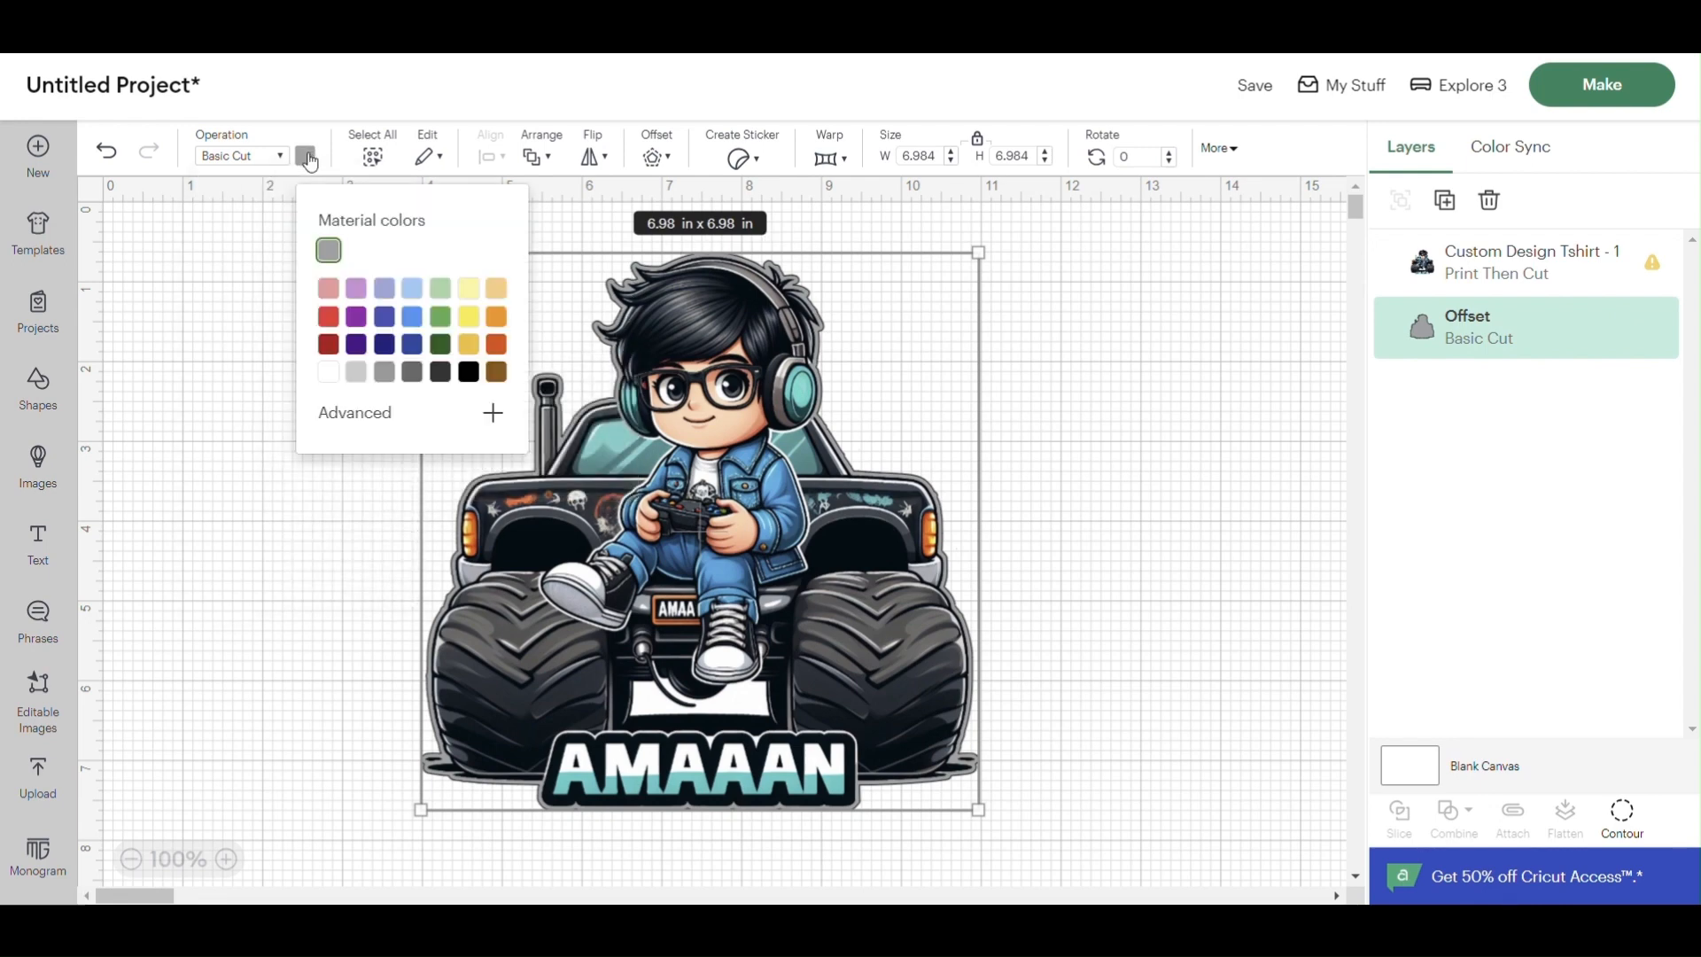
pyautogui.click(328, 375)
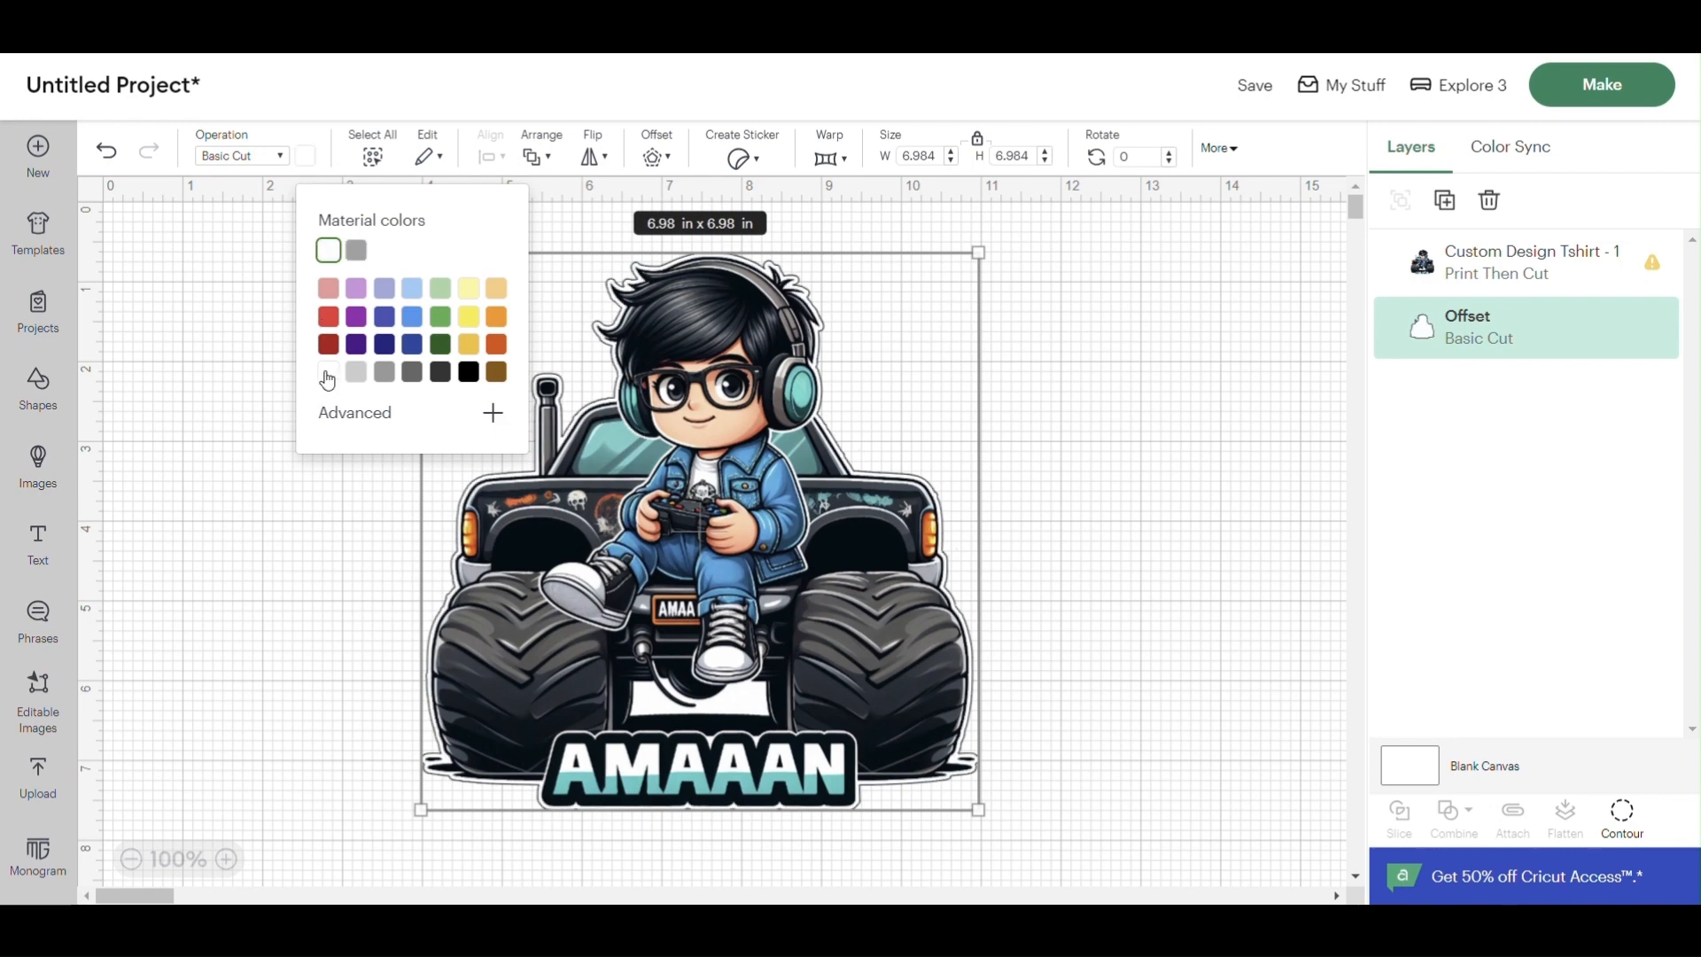
pyautogui.click(332, 525)
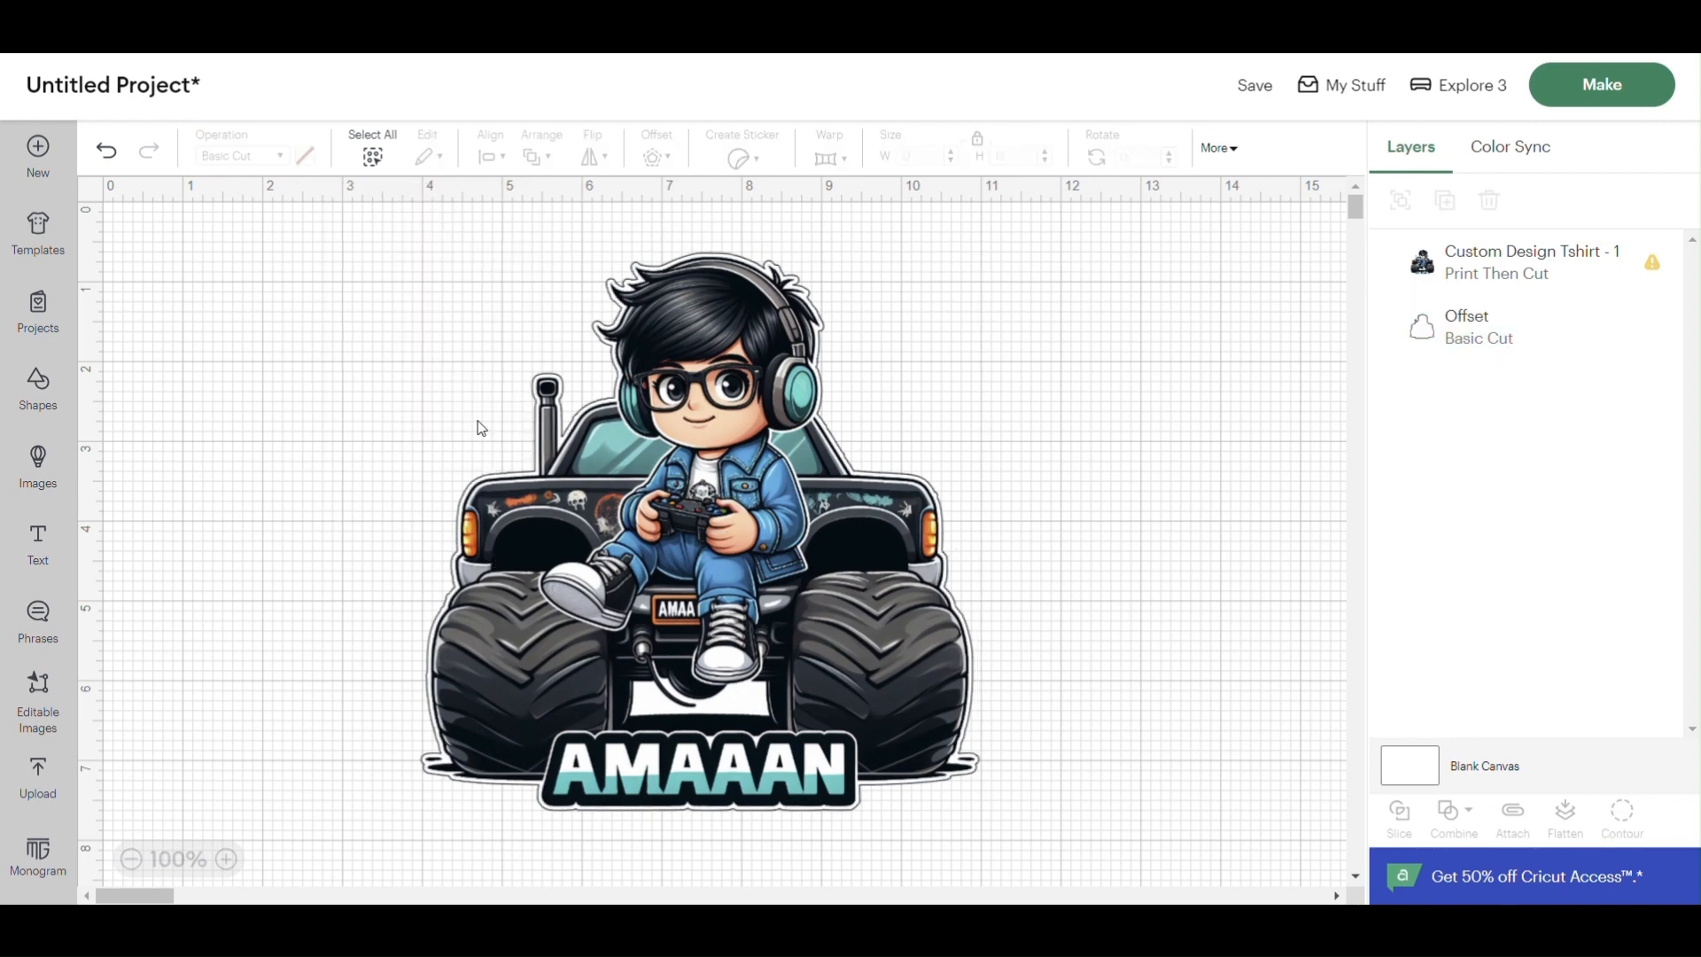
# - Select the design and its offset together, attach them, and flatten them into one Print Then Cut image
pyautogui.moveTo(295, 232)
pyautogui.mouseDown()
pyautogui.moveTo(980, 653)
pyautogui.moveTo(1100, 811)
pyautogui.mouseUp()
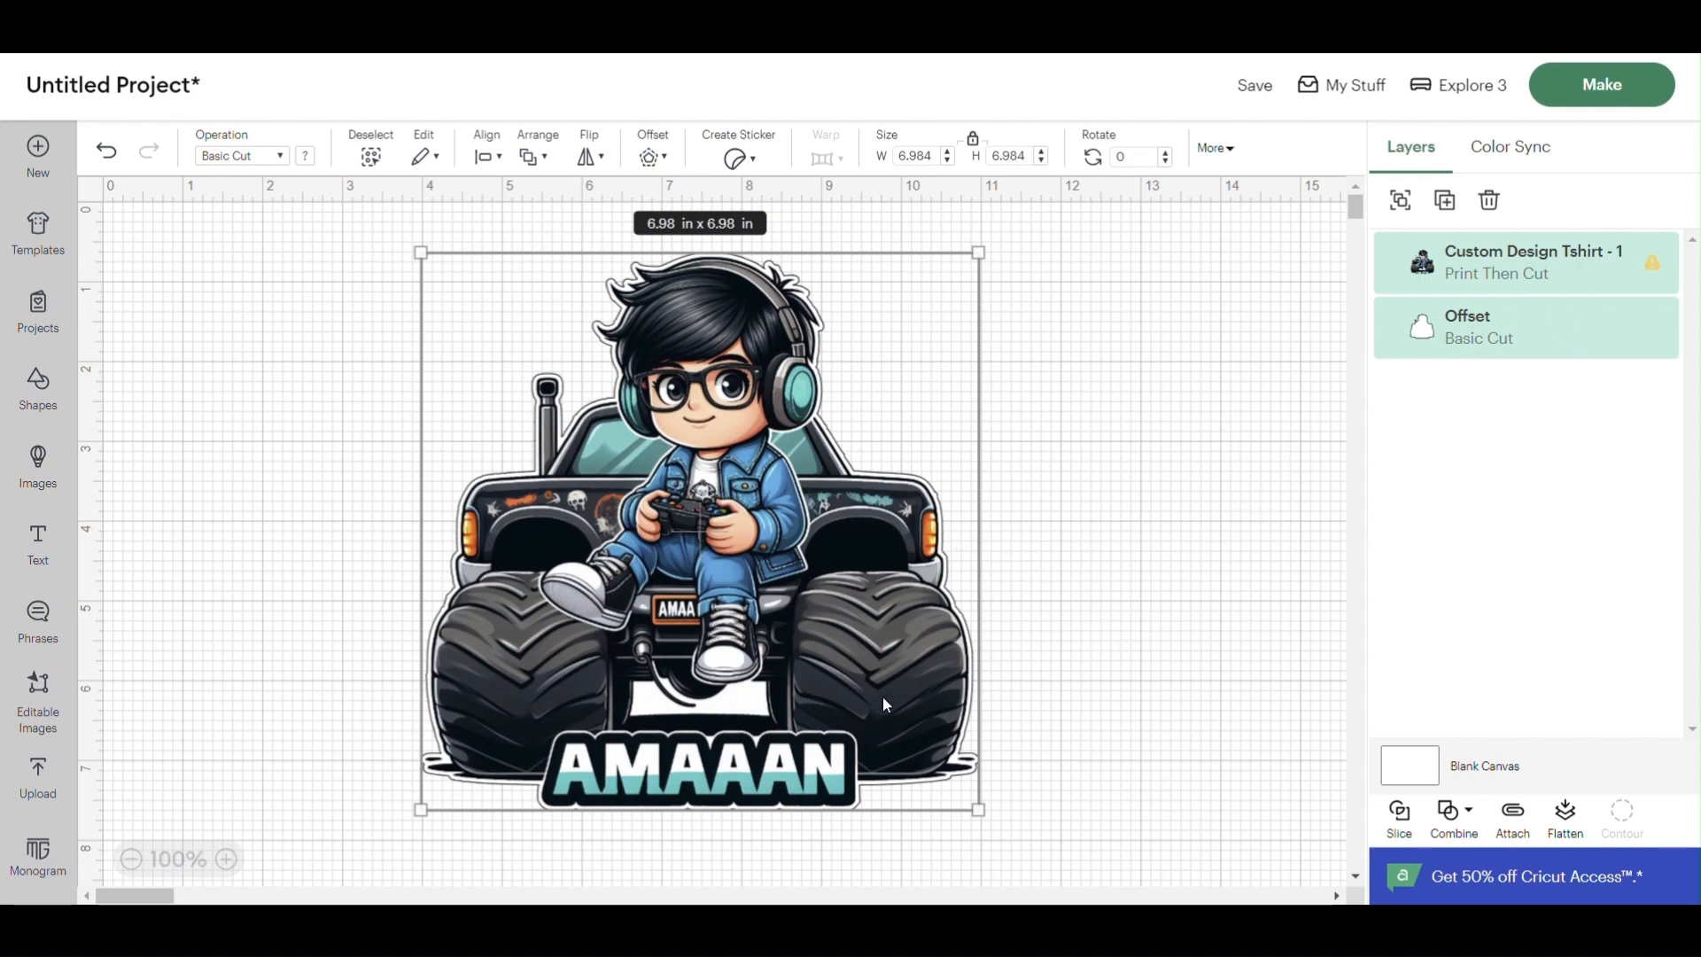
pyautogui.click(1512, 819)
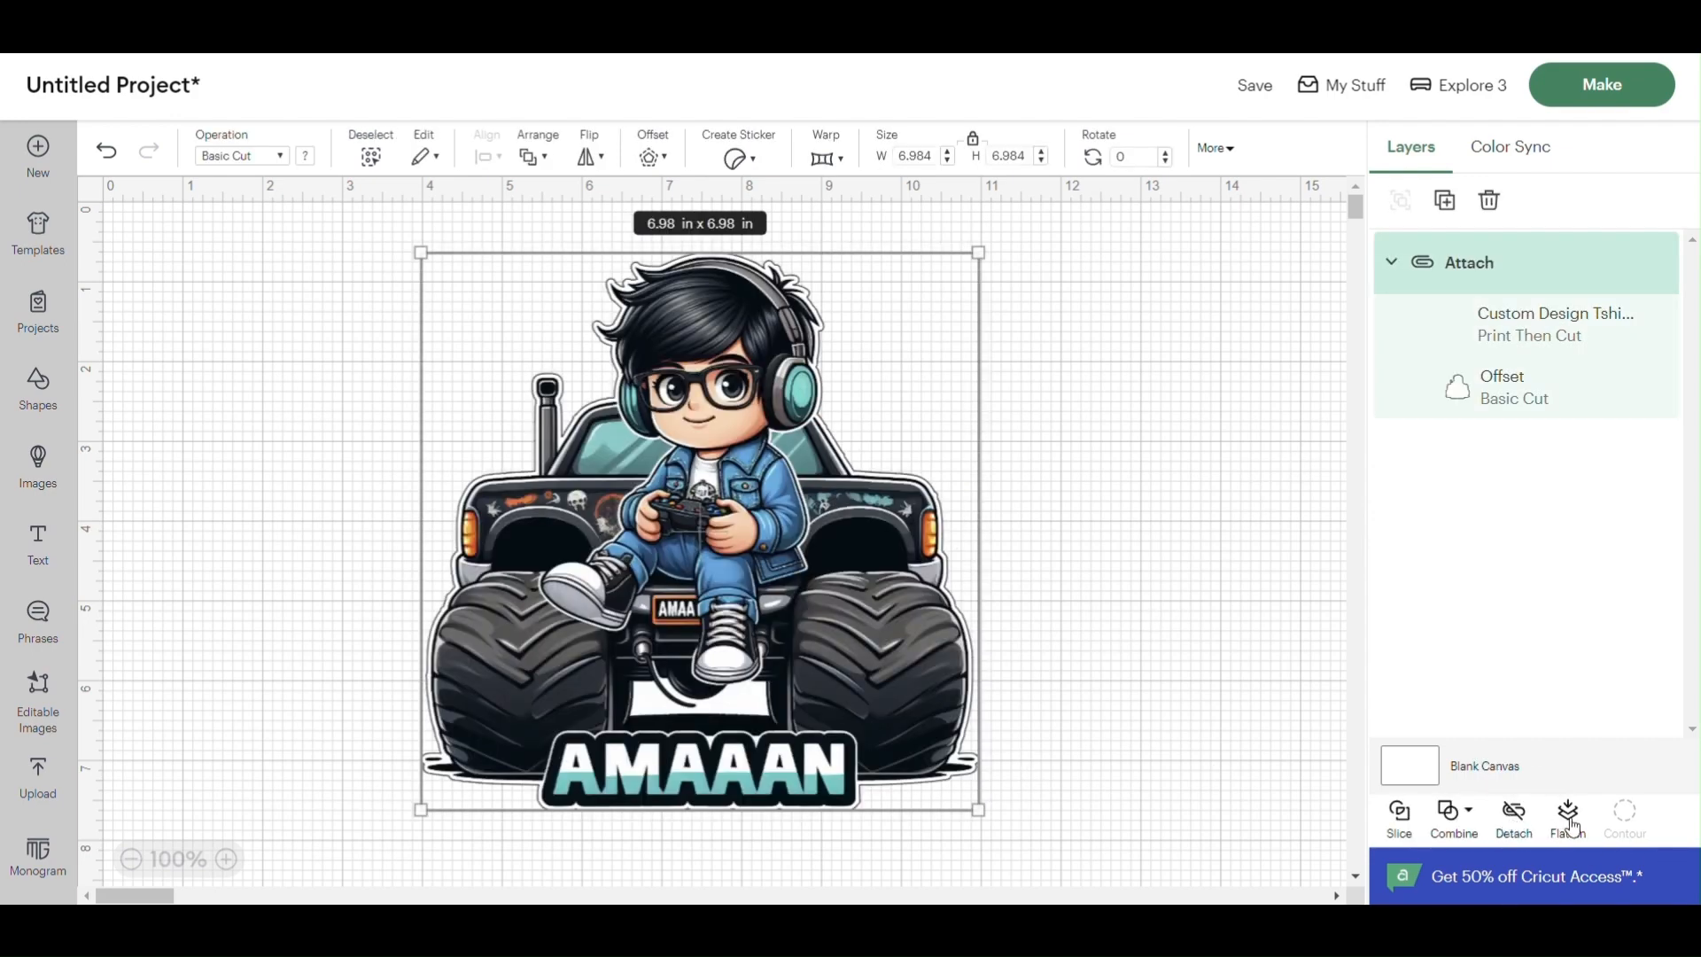
pyautogui.click(1569, 824)
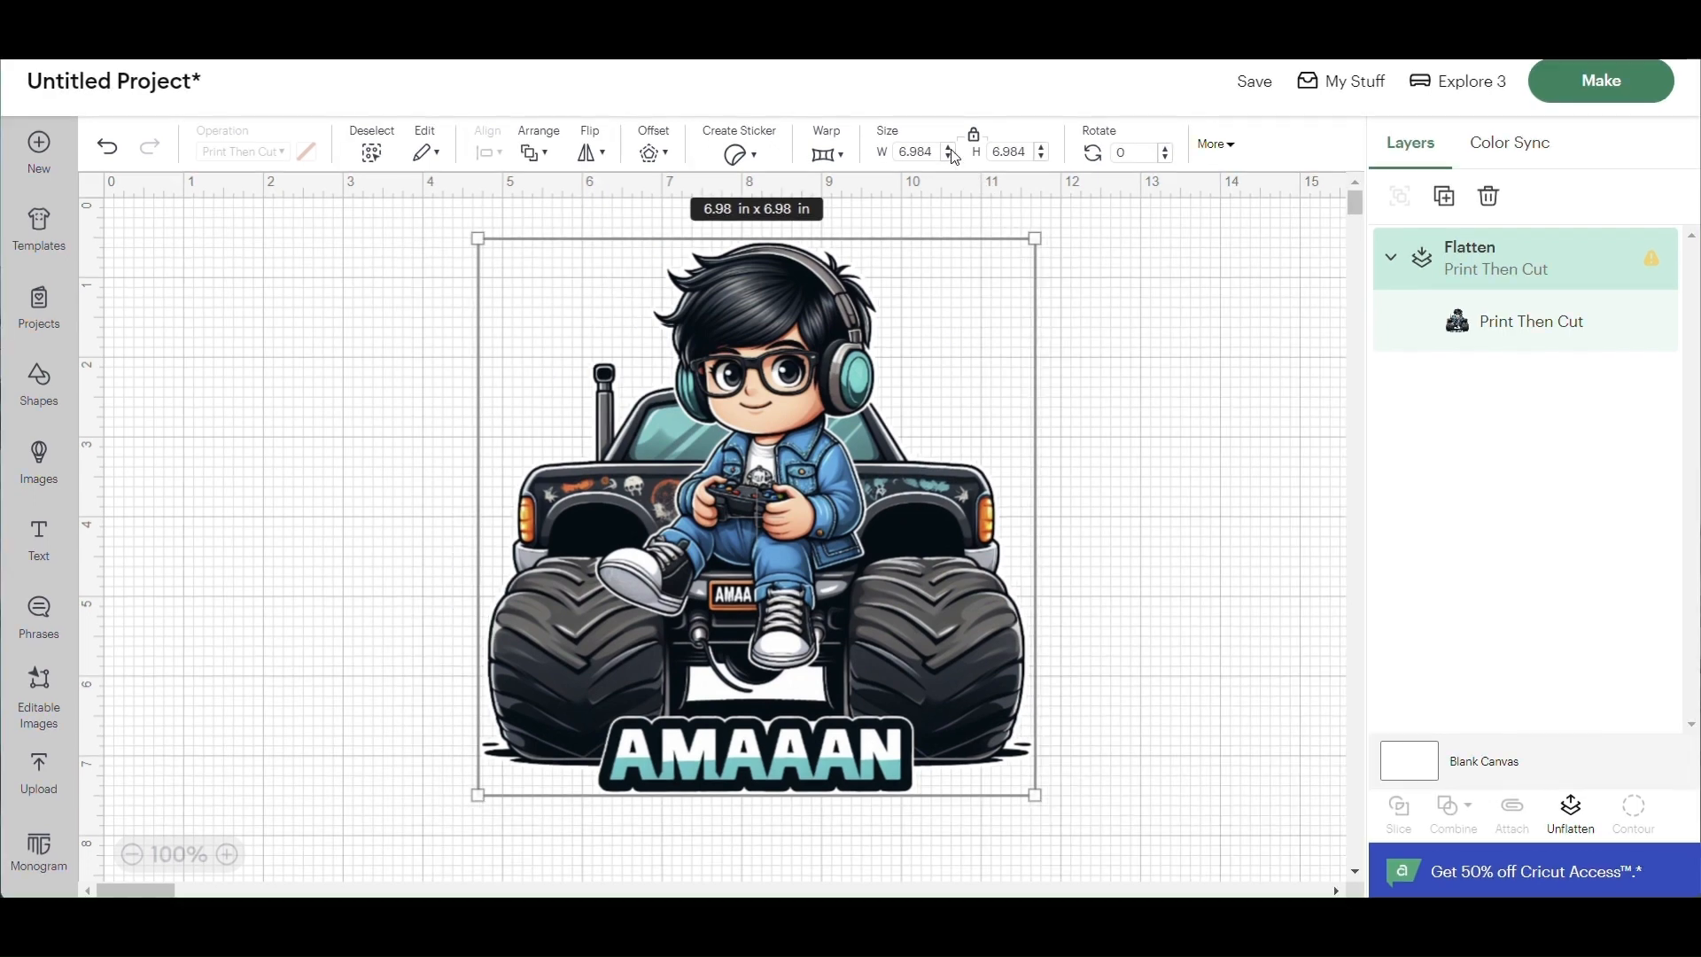
# - Enlarge the flattened design to 7.5 in wide, and auto-resize it to fit 8.5 in x 11 in (Letter) paper
pyautogui.click(951, 148)
pyautogui.click(950, 147)
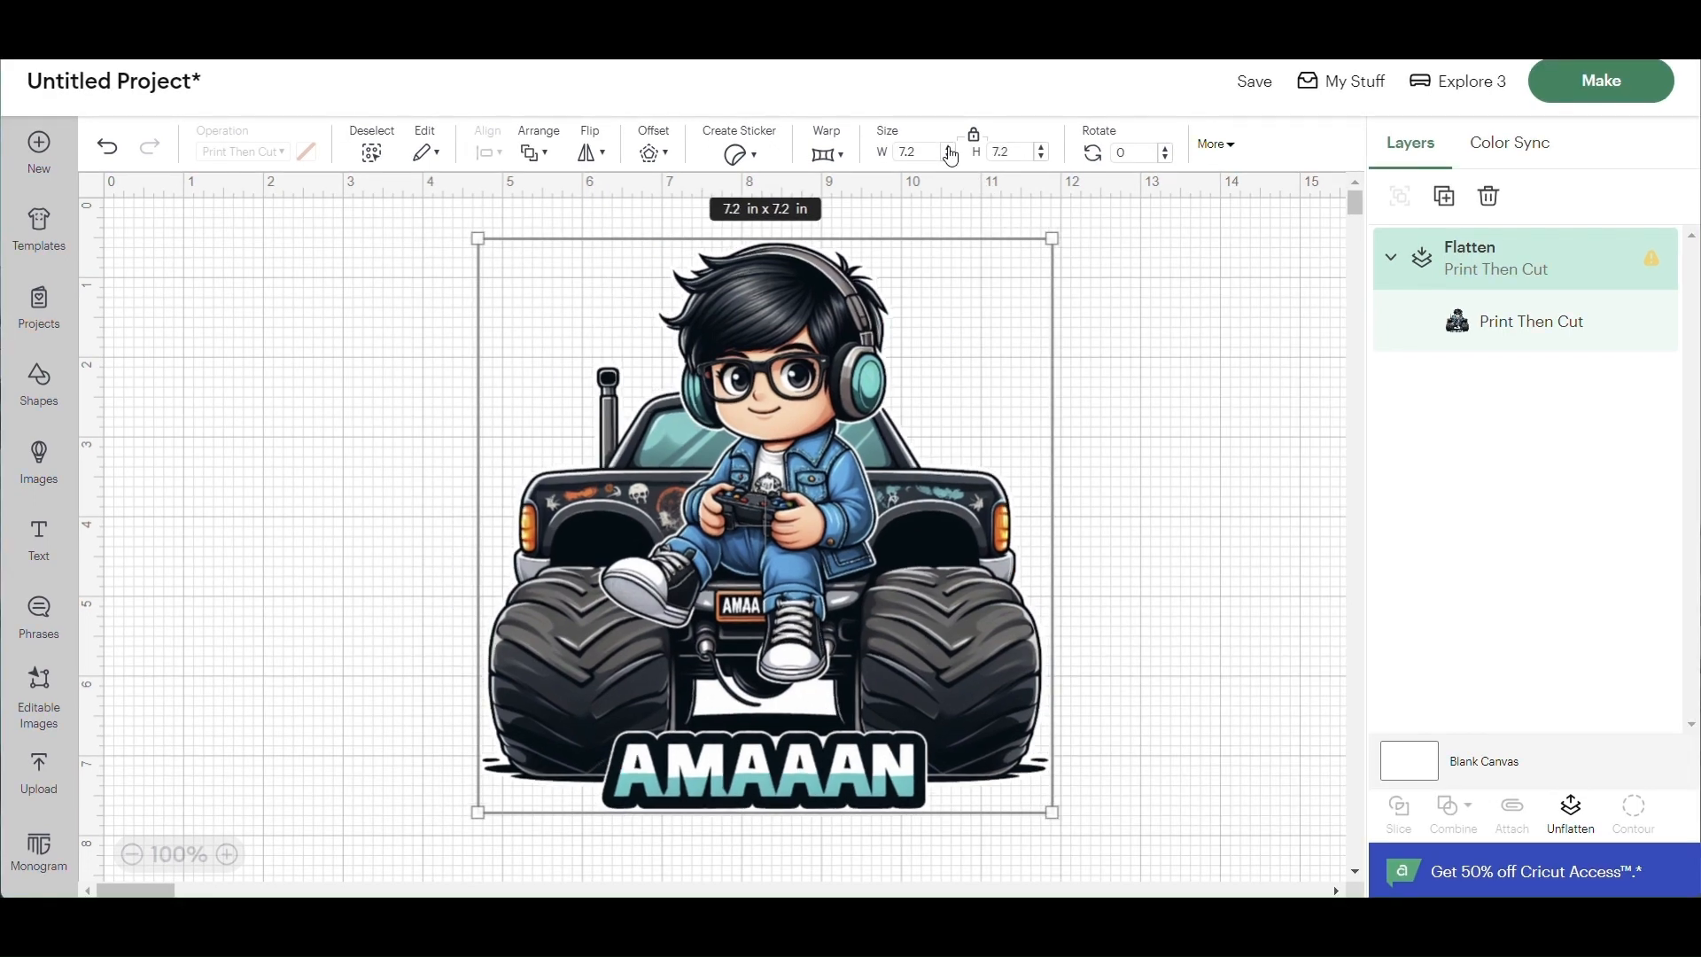
pyautogui.click(950, 148)
pyautogui.click(950, 148)
pyautogui.click(949, 149)
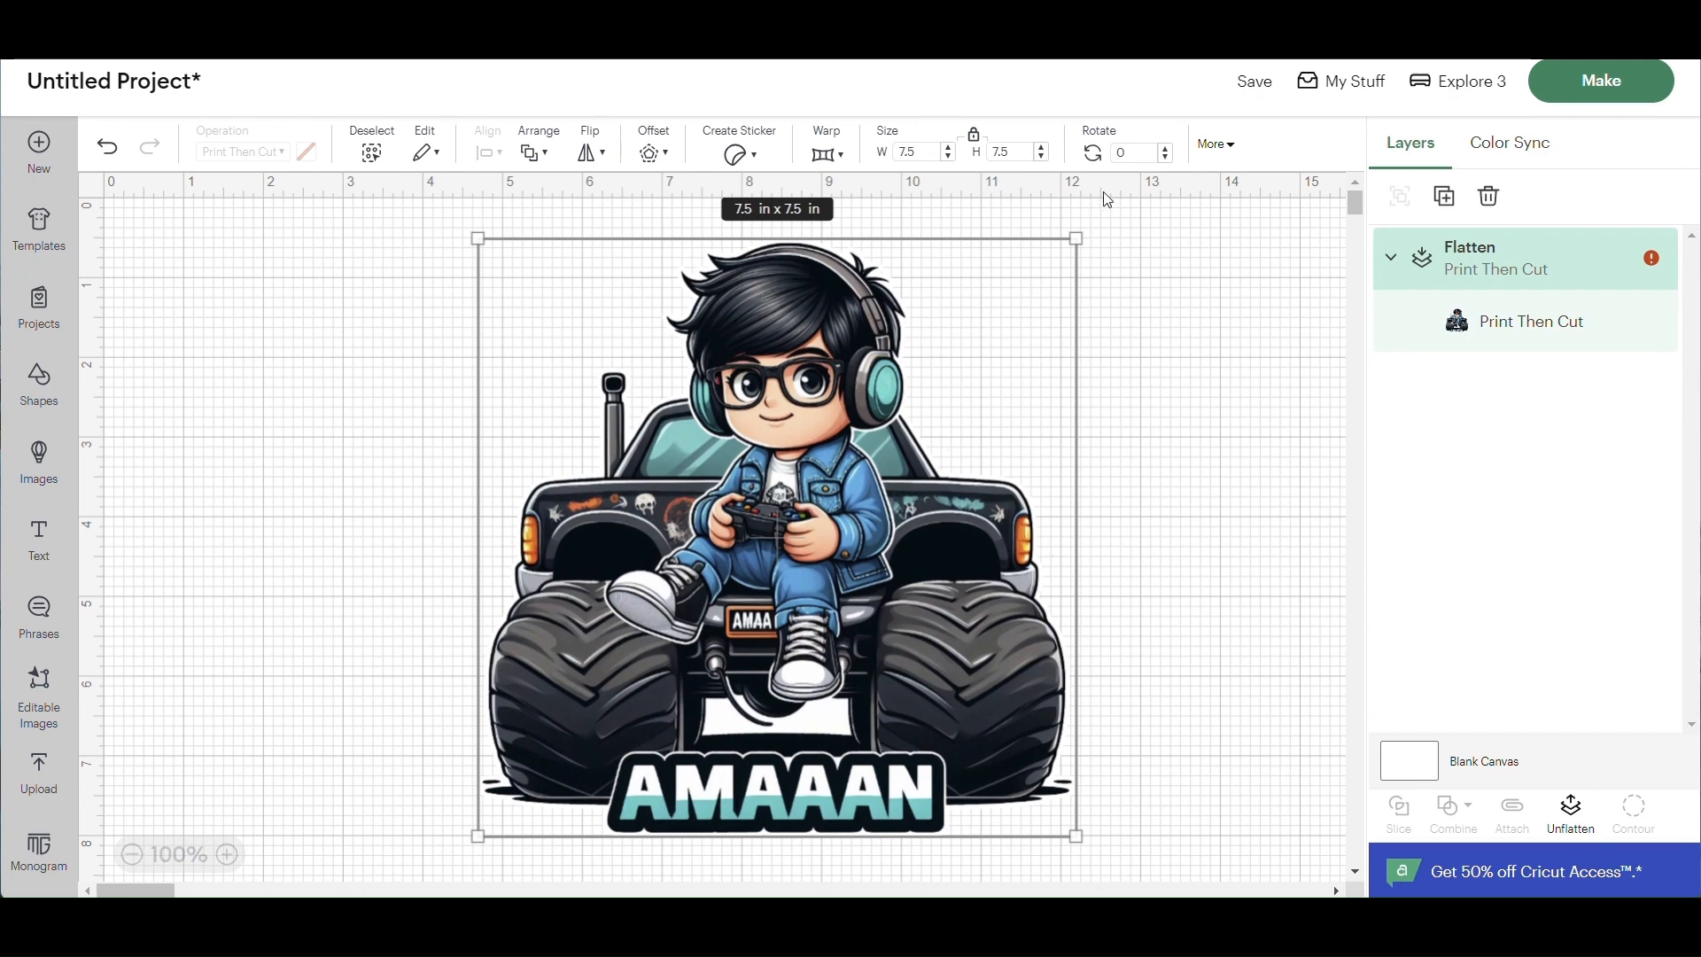
pyautogui.click(1653, 259)
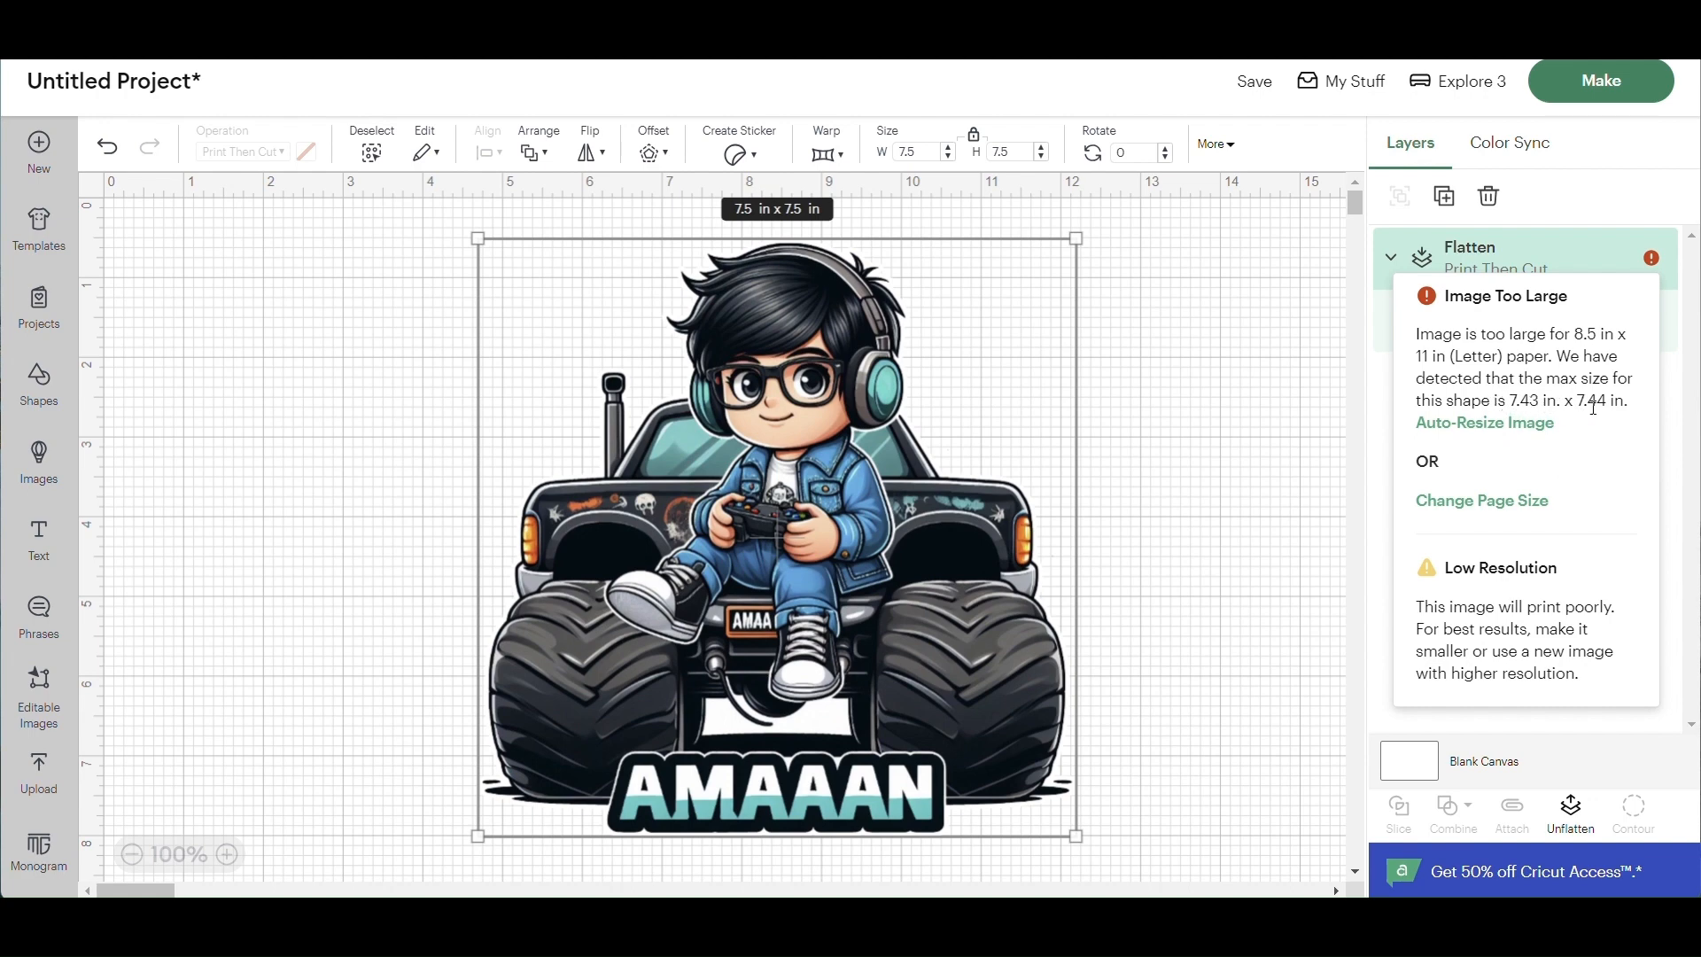
pyautogui.click(1496, 434)
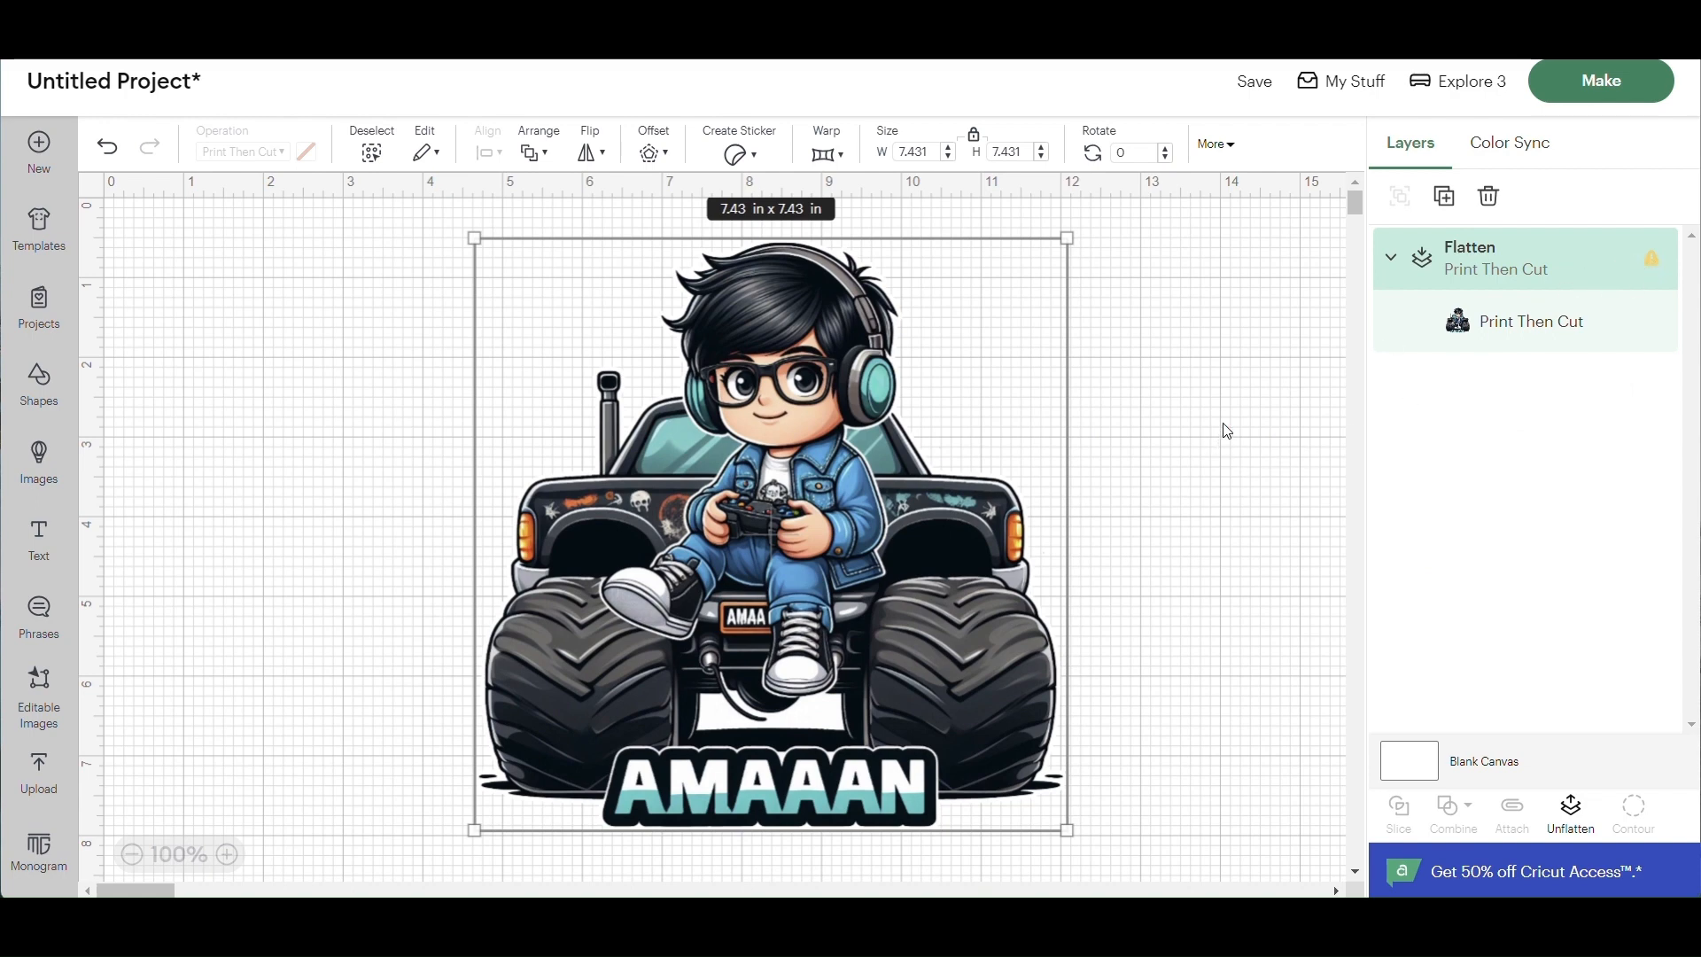
# - Proceed to making the project without saving it, and continue with the 8.5 in x 11 in (Letter) material size and mirroring off
pyautogui.click(1602, 86)
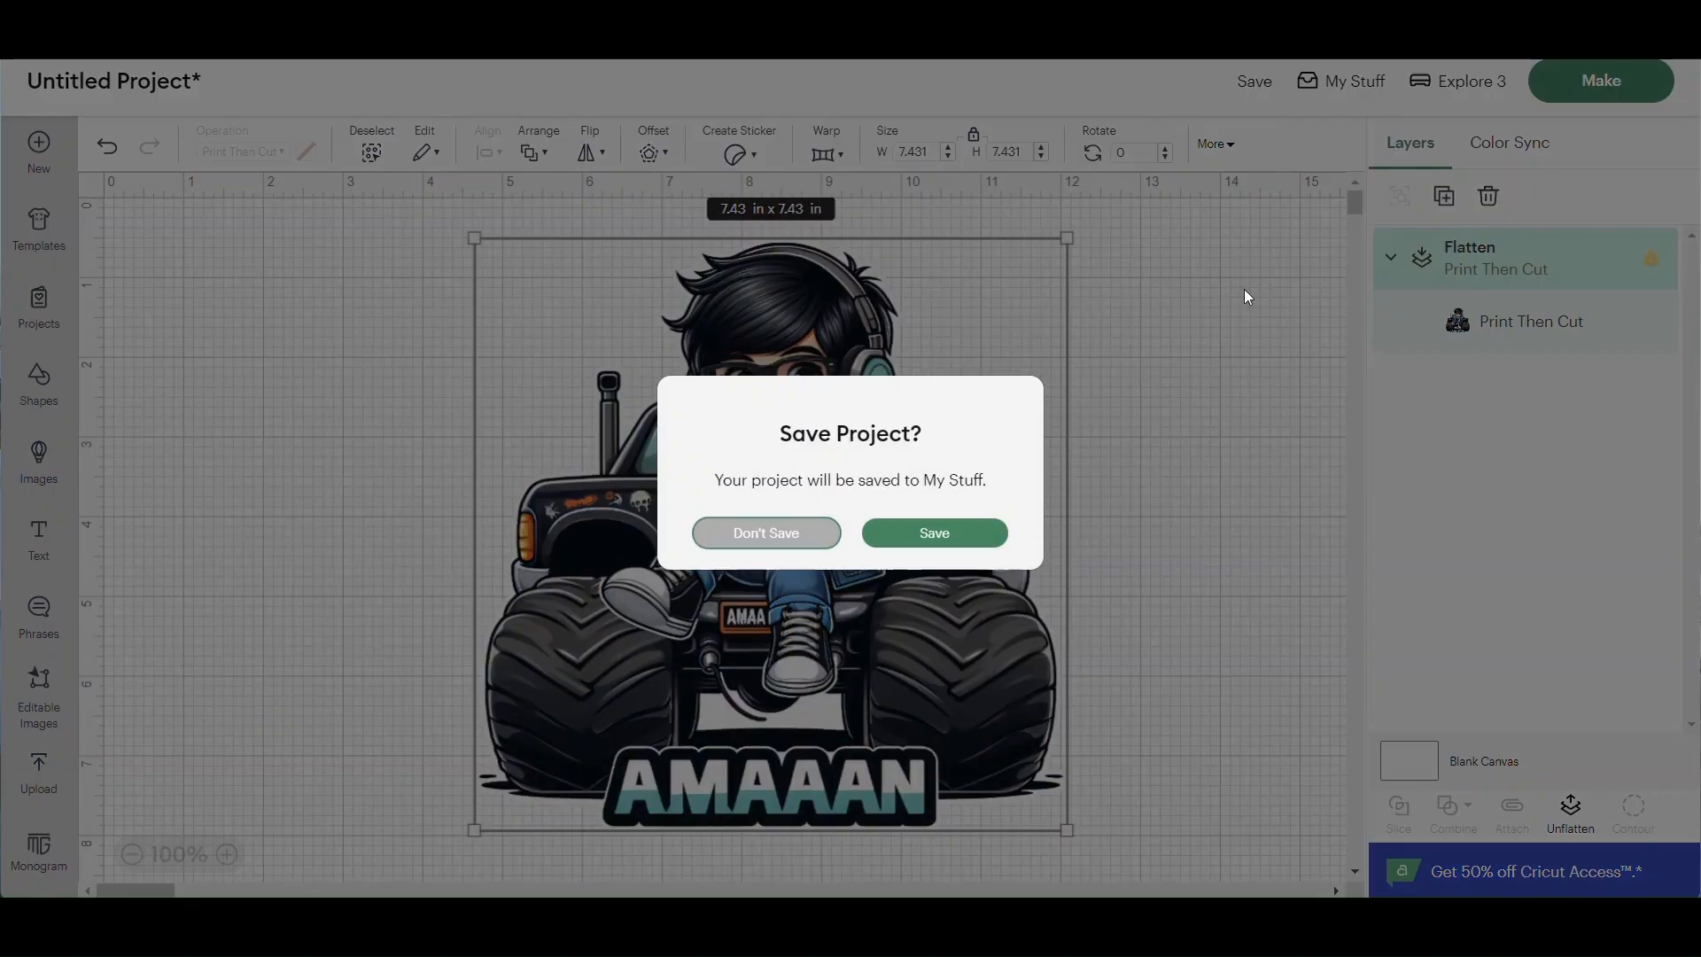
pyautogui.click(768, 533)
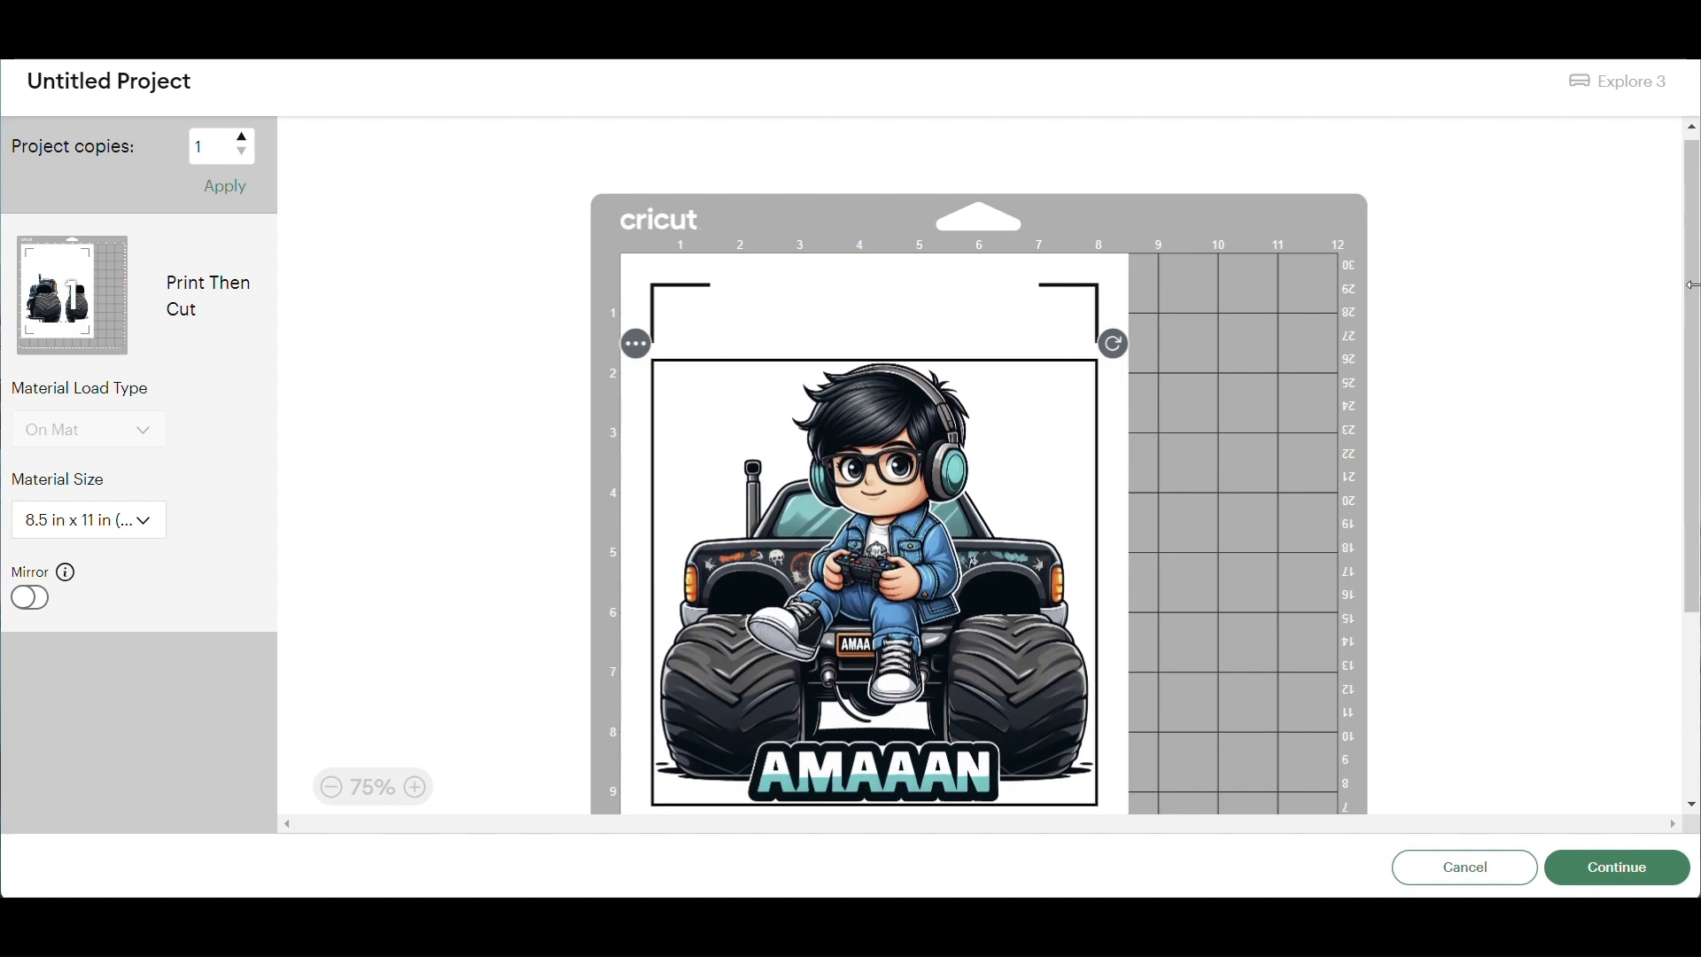
pyautogui.moveTo(1697, 290)
pyautogui.mouseDown()
pyautogui.moveTo(1674, 512)
pyautogui.moveTo(1686, 273)
pyautogui.moveTo(1683, 299)
pyautogui.mouseUp()
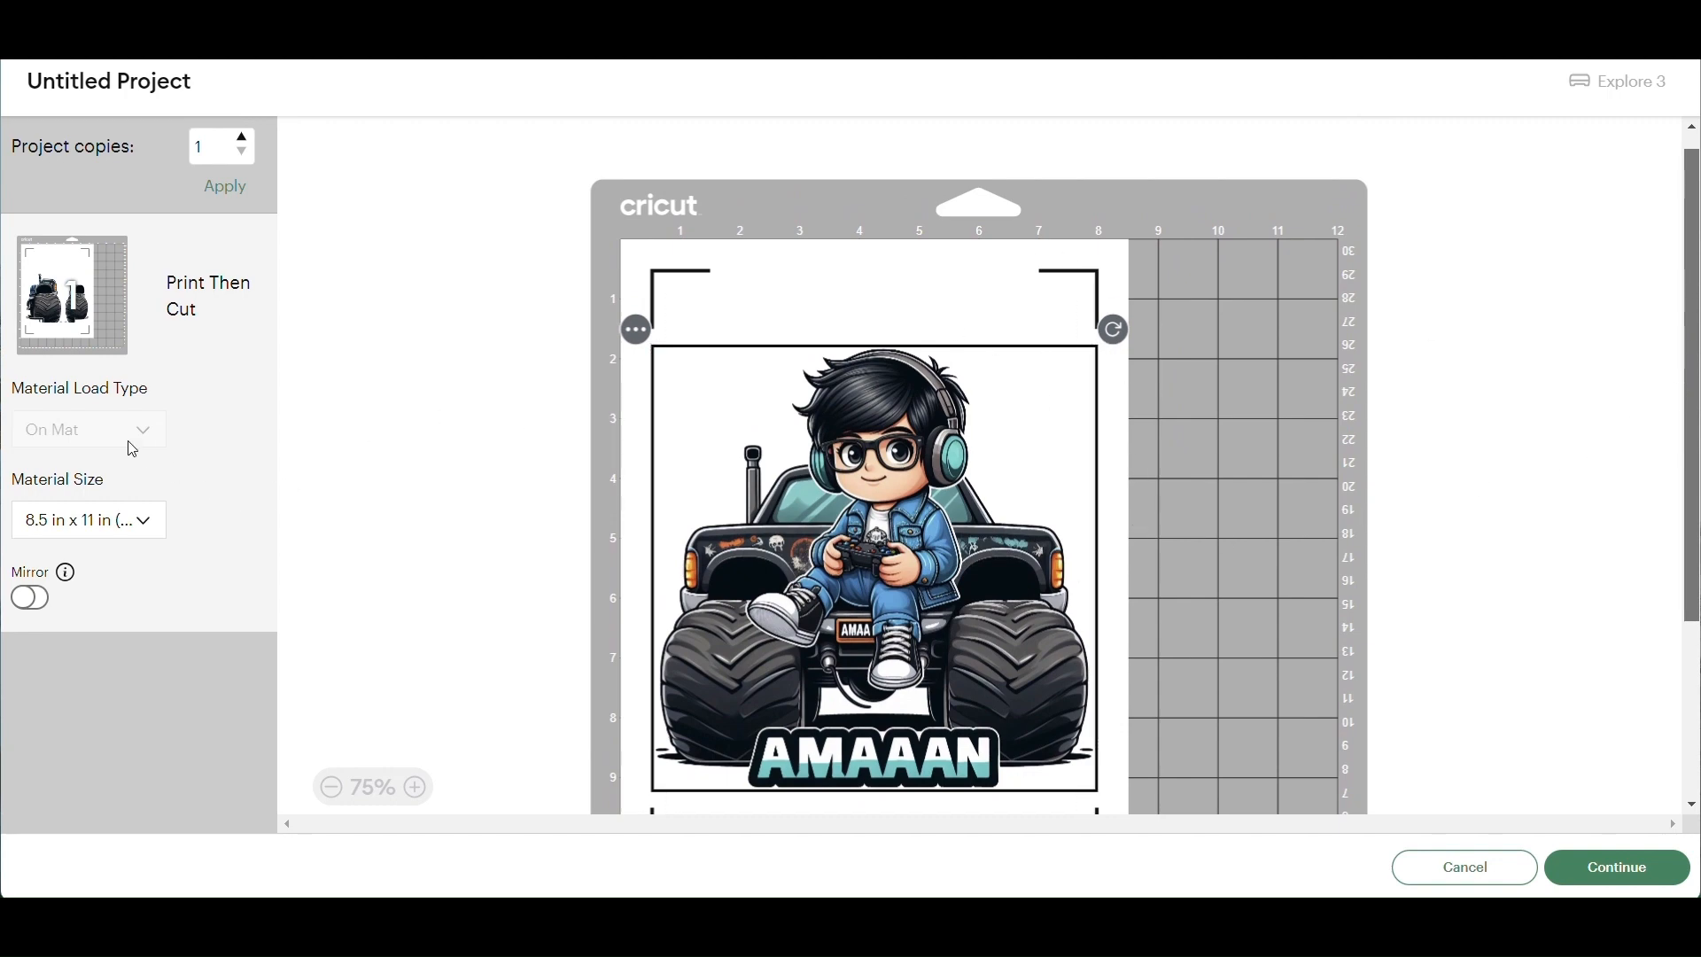
pyautogui.click(143, 529)
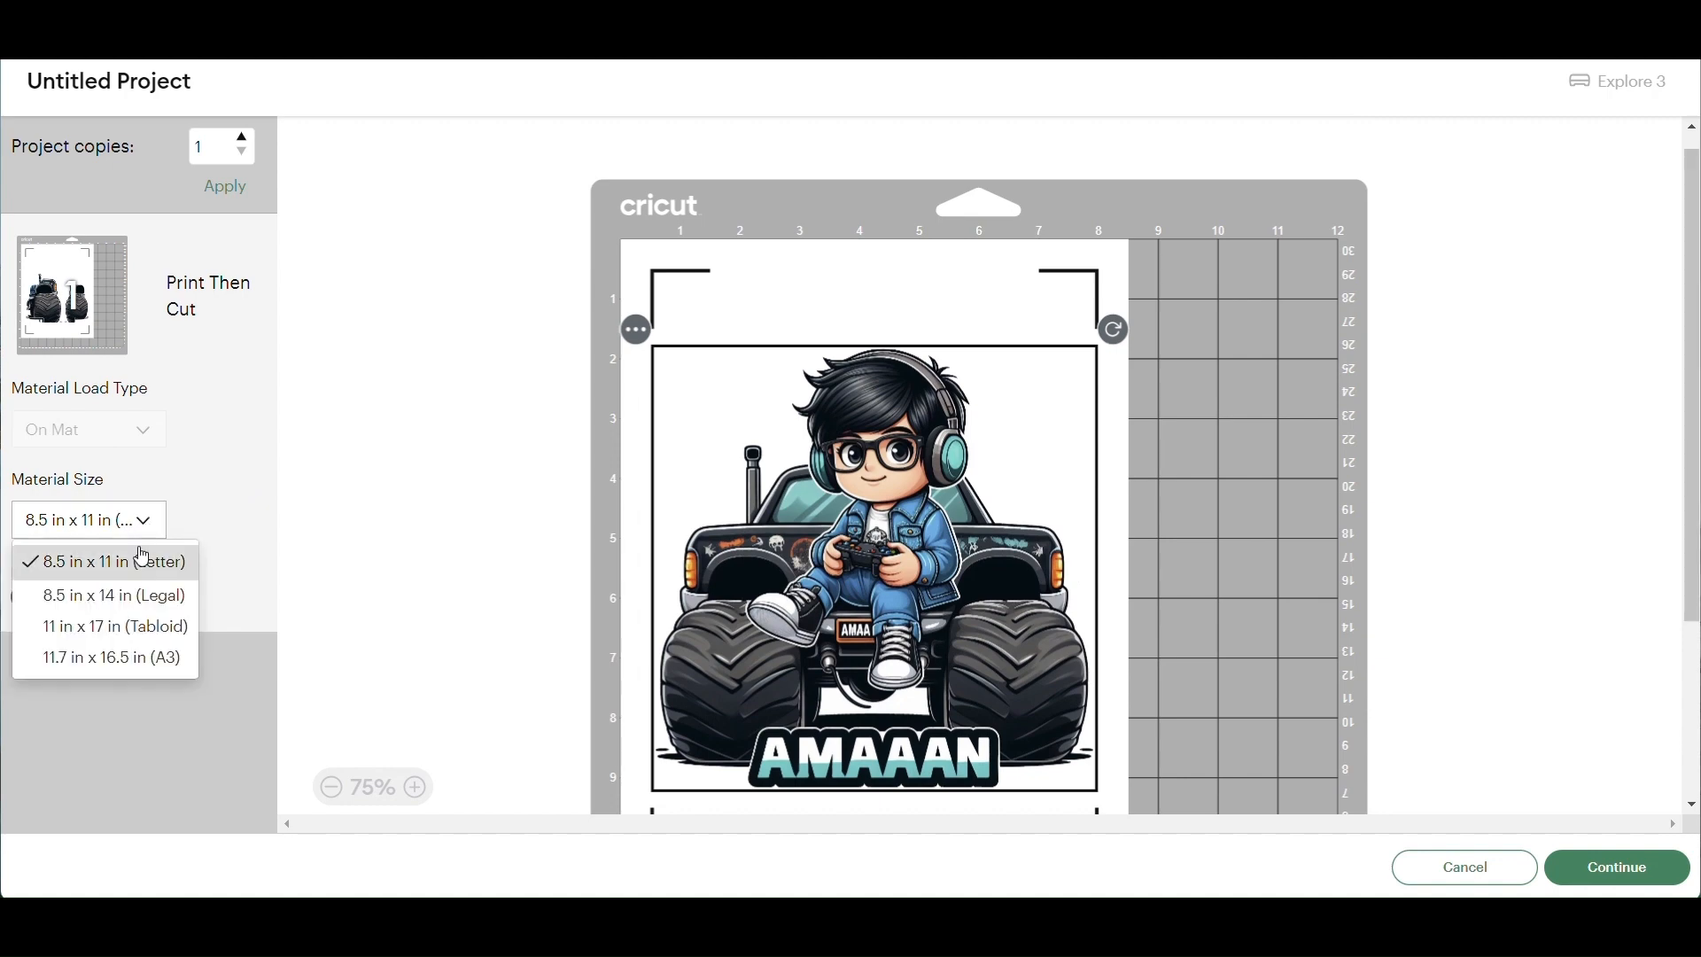
pyautogui.click(125, 571)
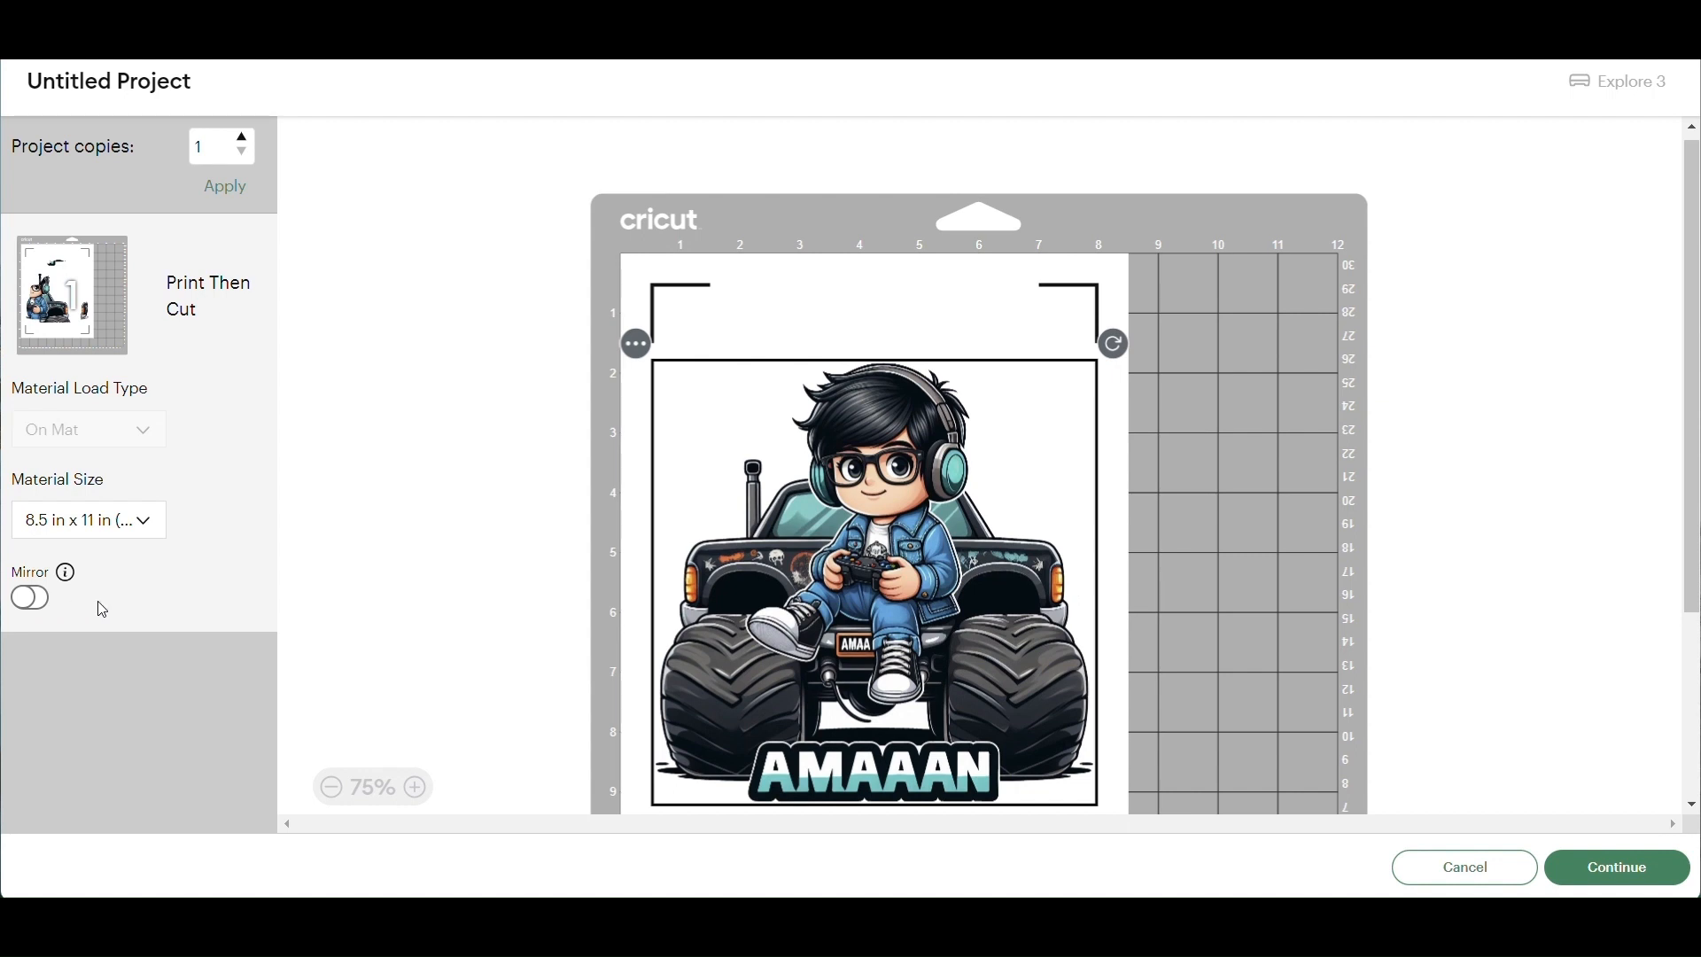
pyautogui.click(1614, 875)
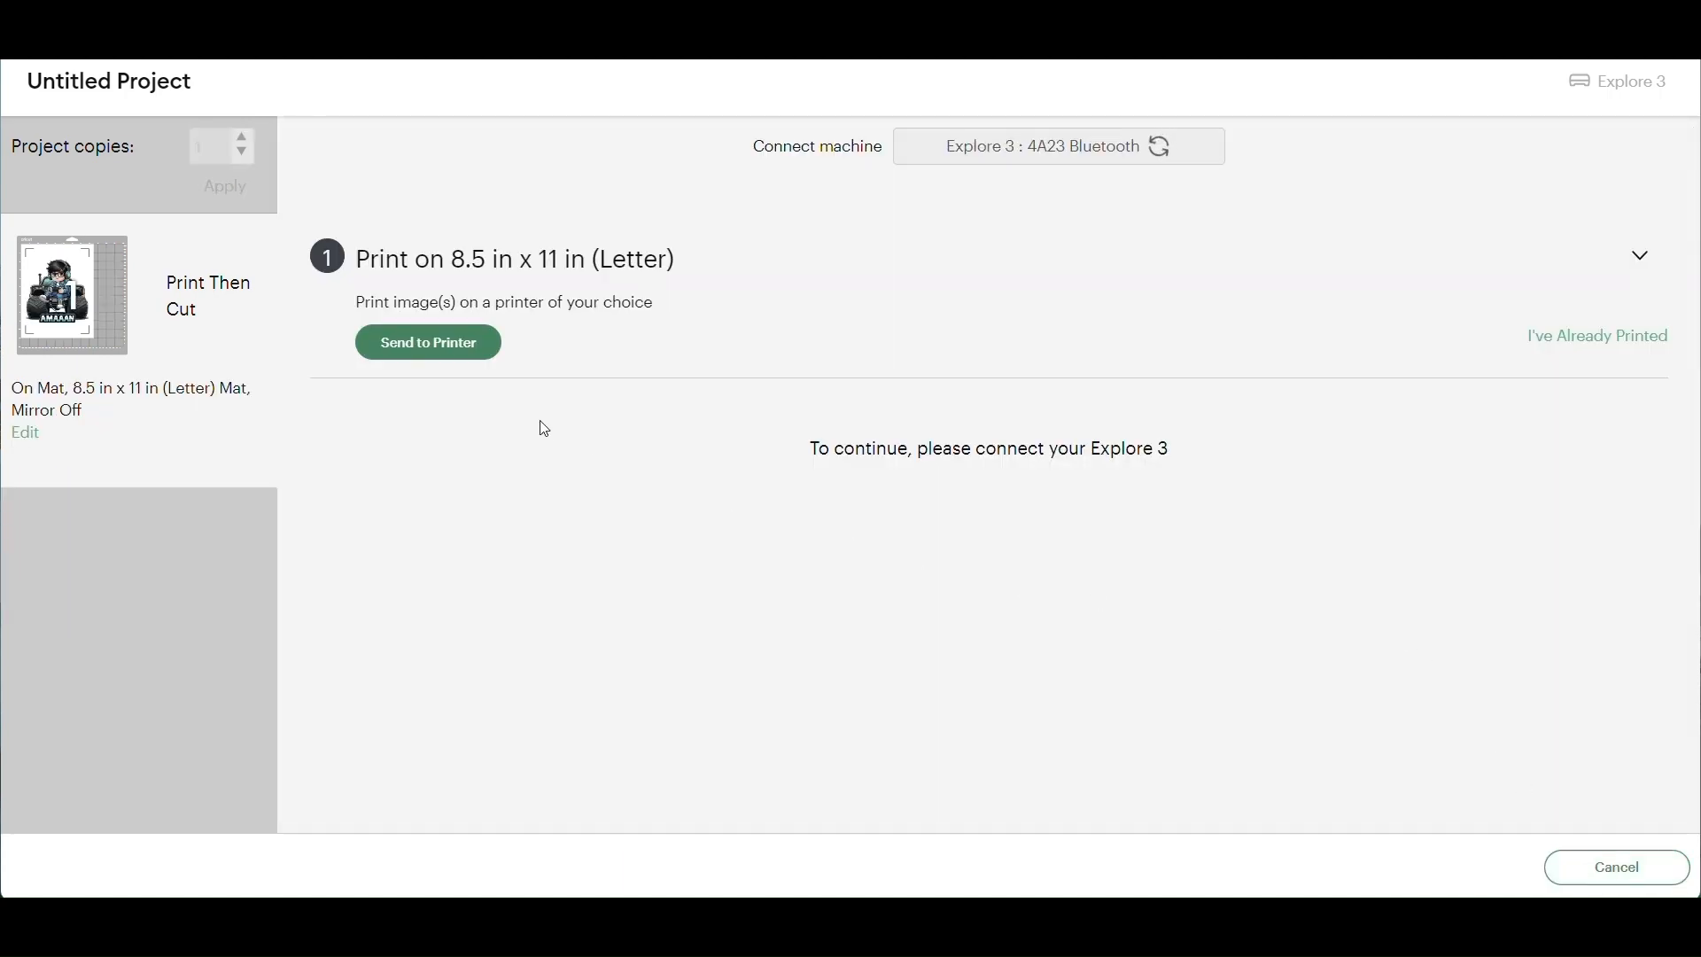
# - Review the print setup and print one copy on the Canon MF731C/733C with bleed on and the system dialog off
pyautogui.click(433, 353)
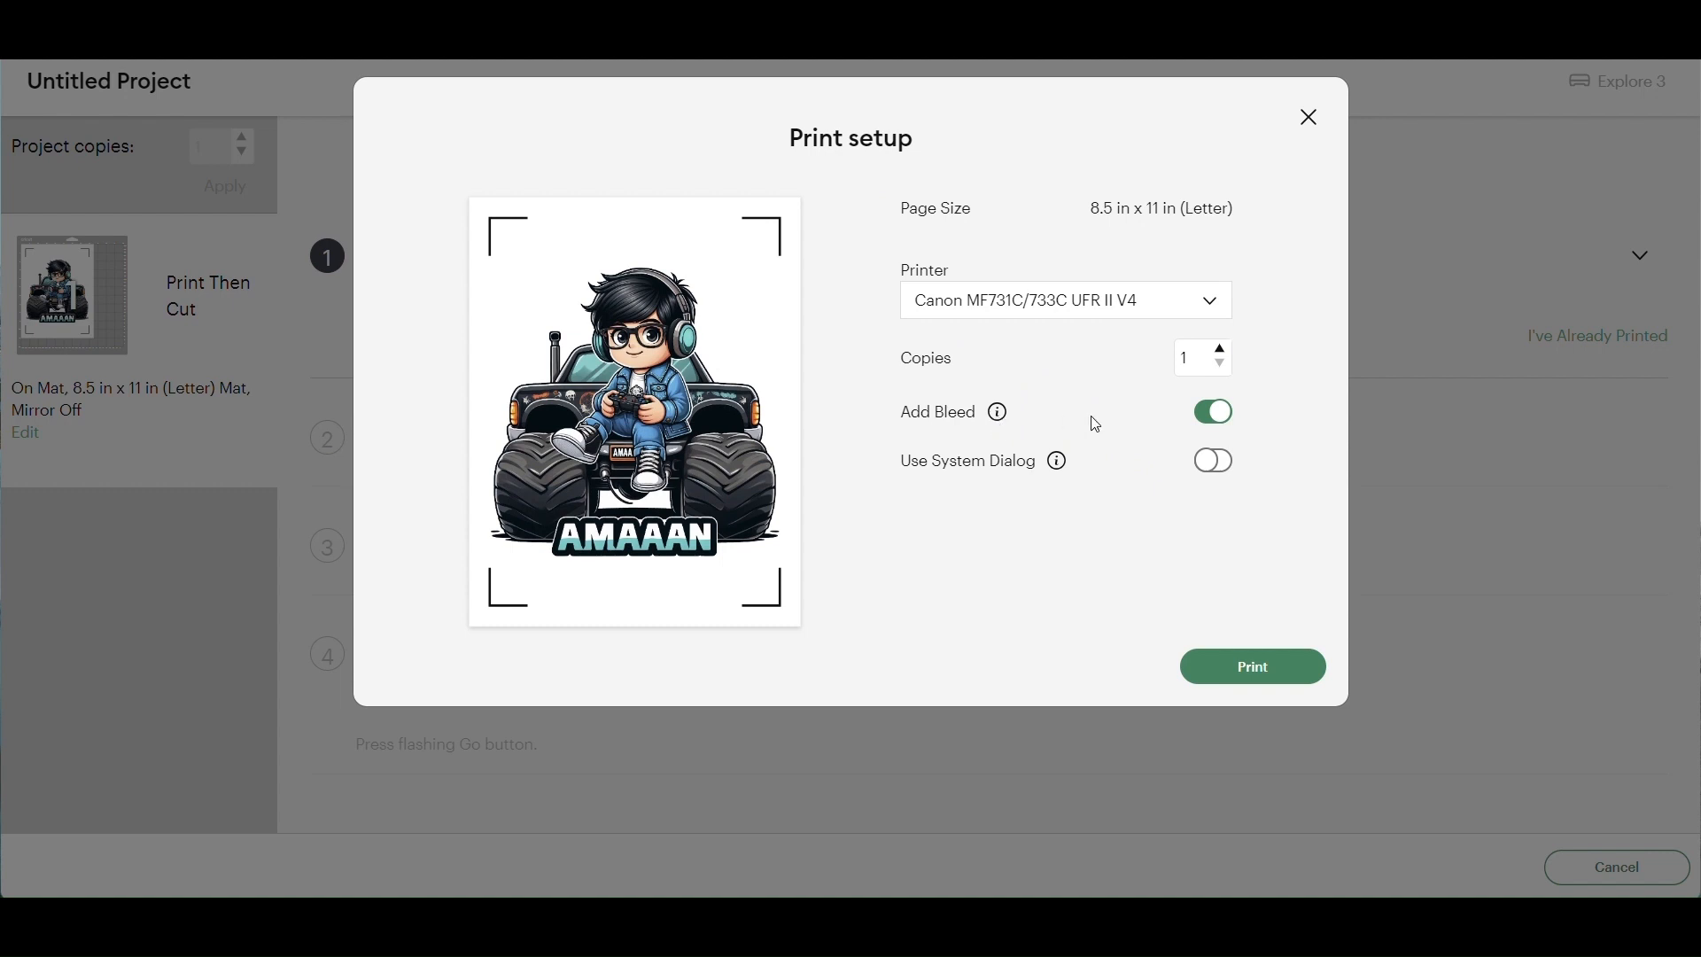
pyautogui.moveTo(986, 427)
pyautogui.moveTo(1060, 469)
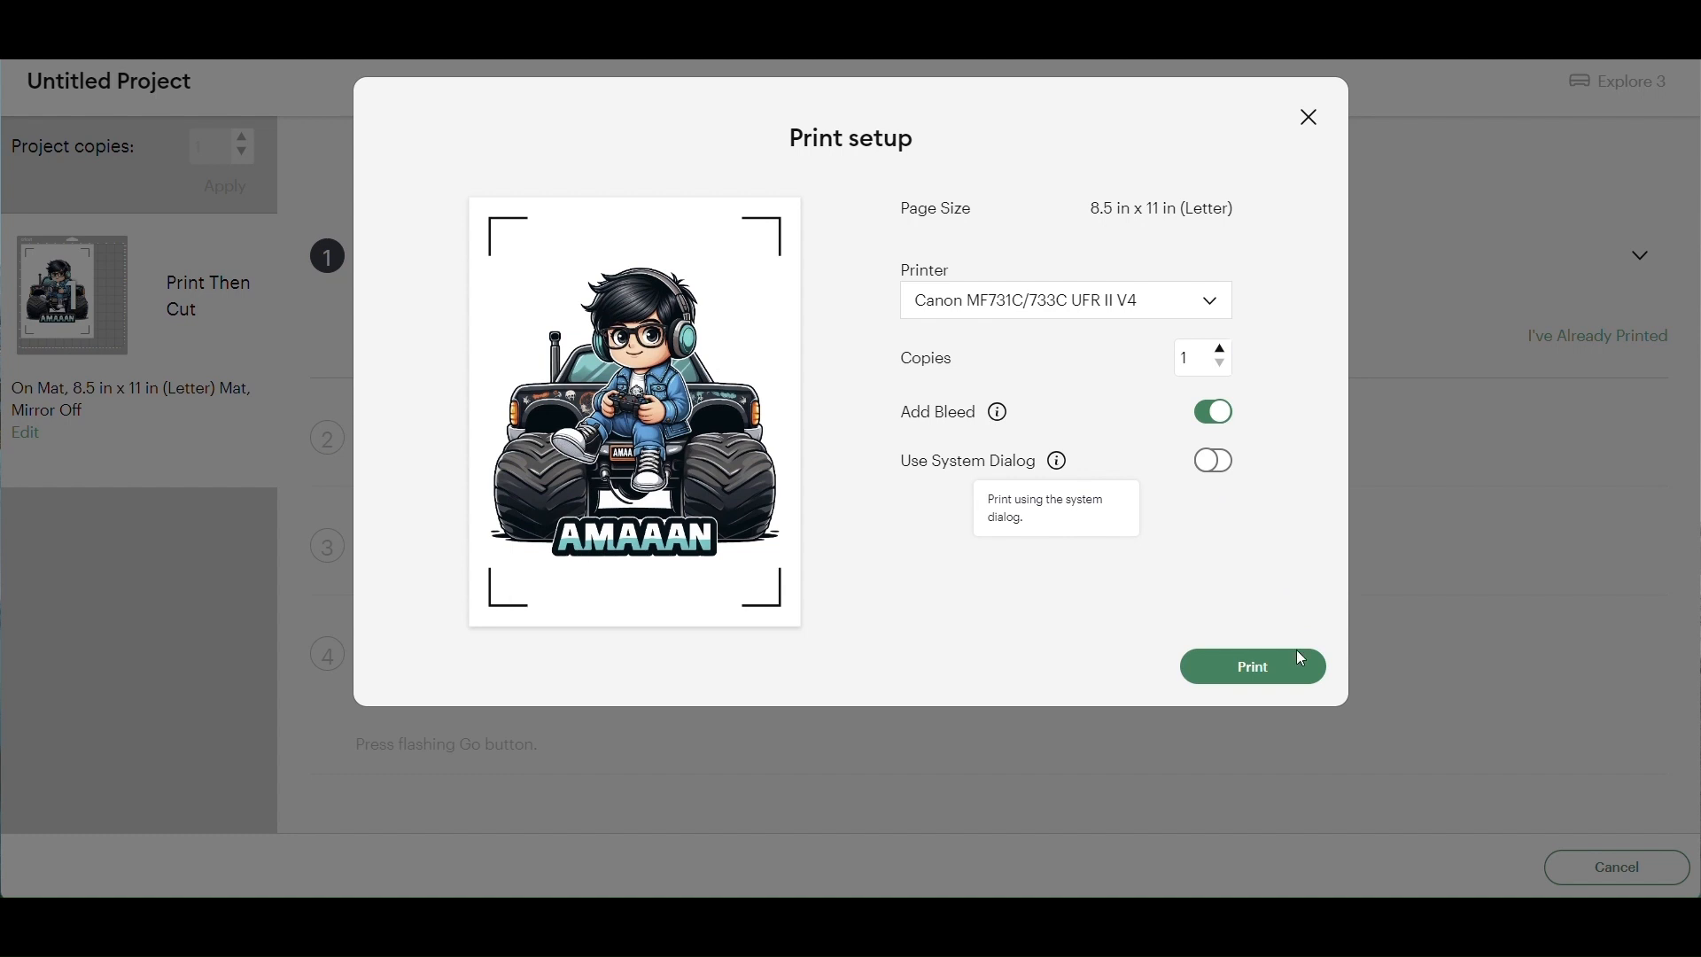
pyautogui.click(1274, 678)
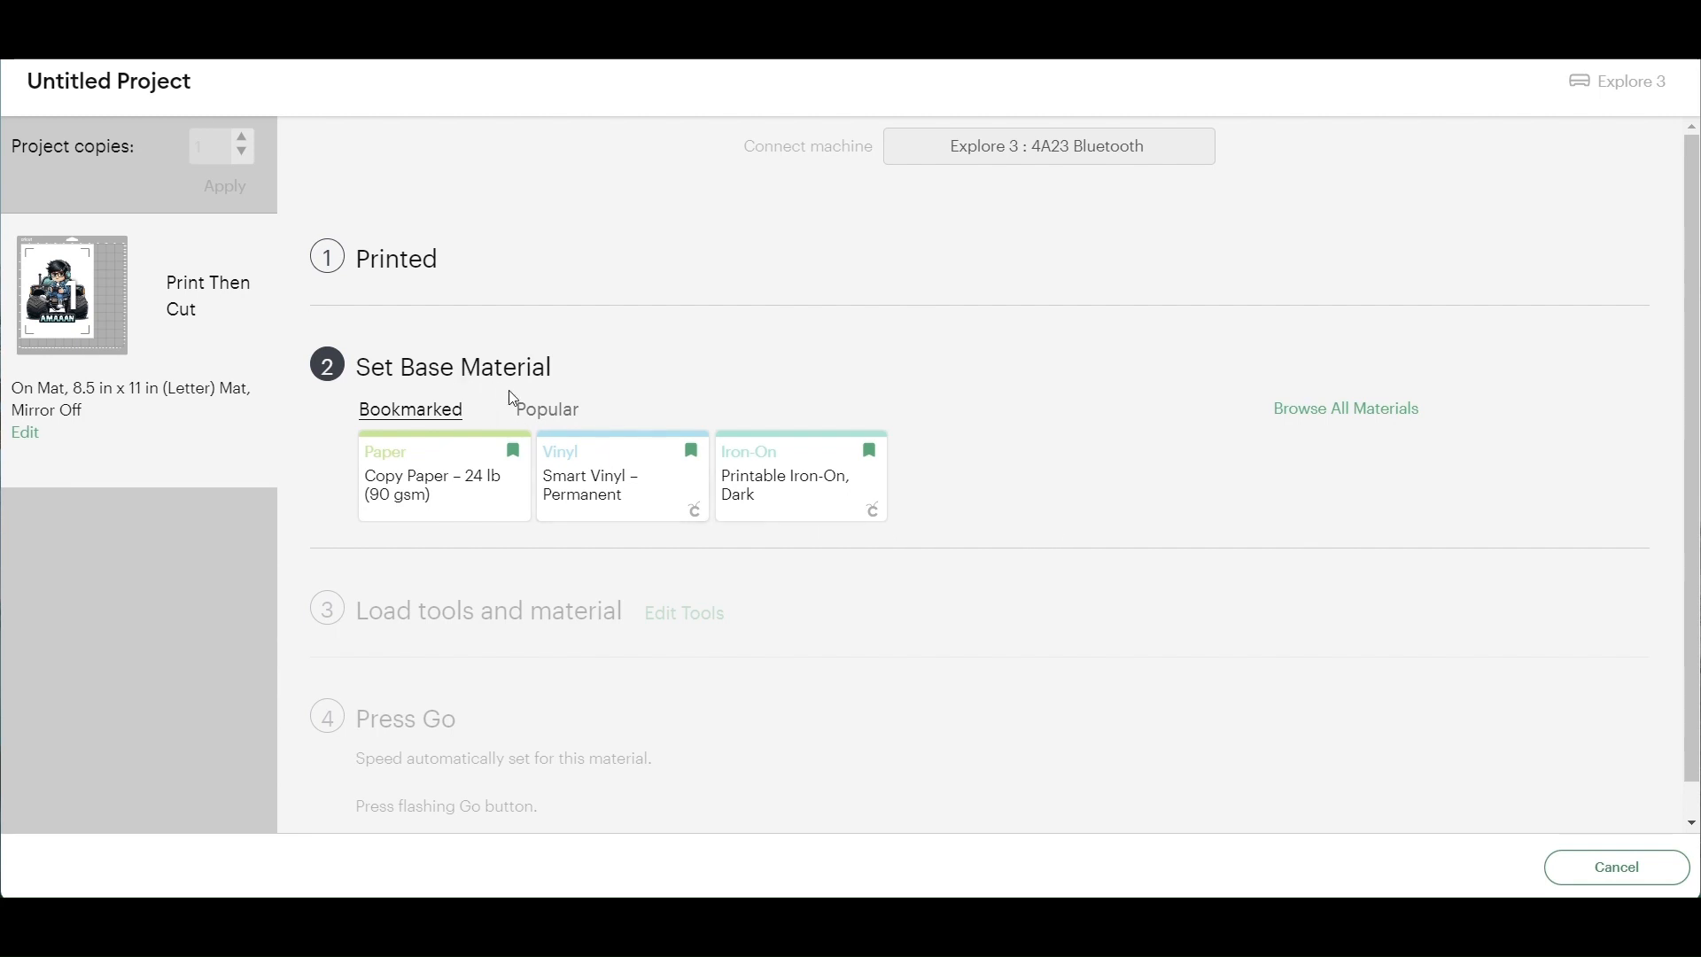
# - Choose Printable Iron-On, Dark from the full materials list as the base material
pyautogui.click(1316, 420)
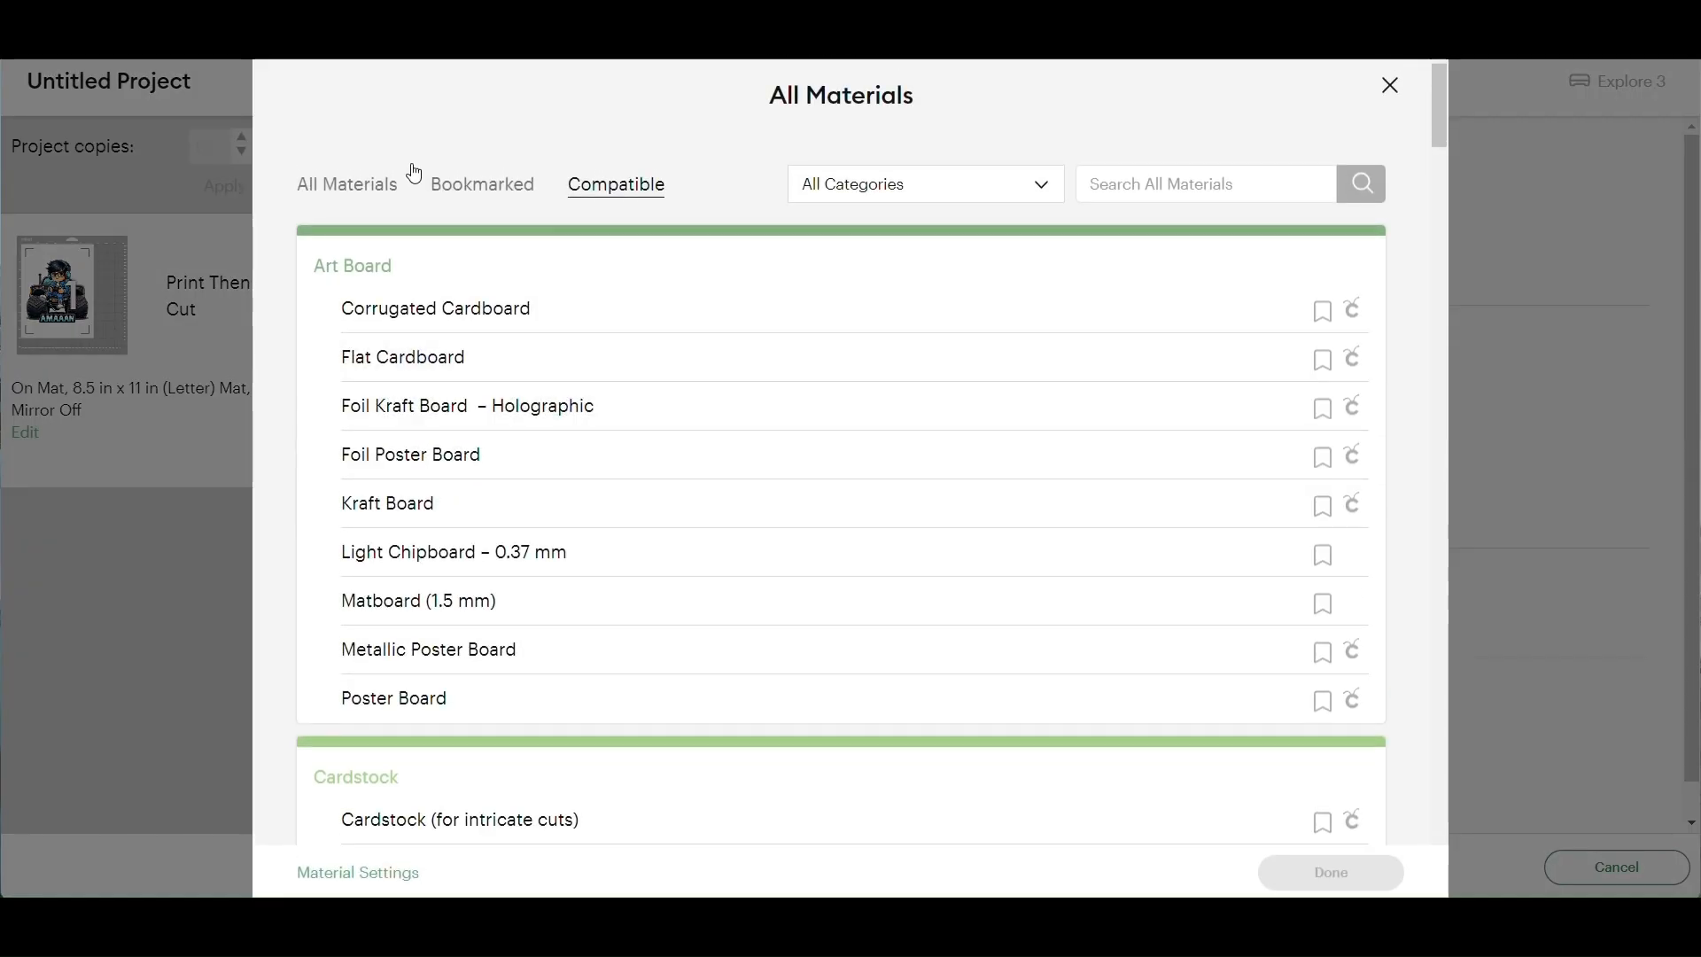
pyautogui.click(362, 195)
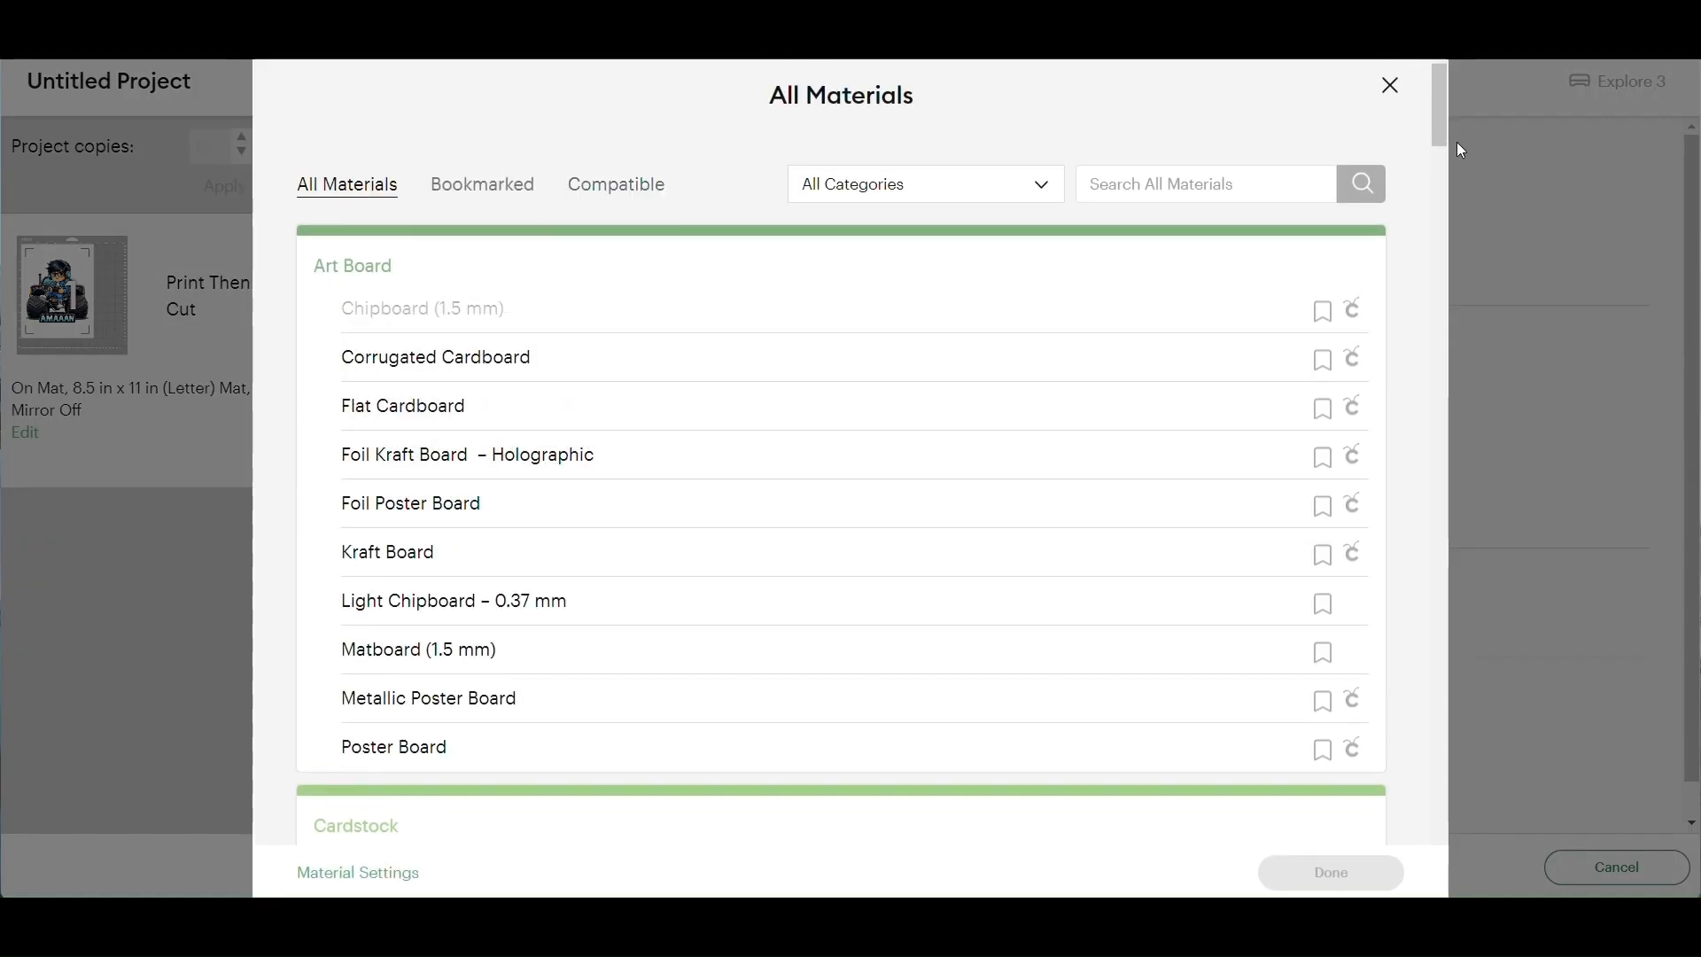
pyautogui.moveTo(1436, 114); pyautogui.dragTo(1433, 411)
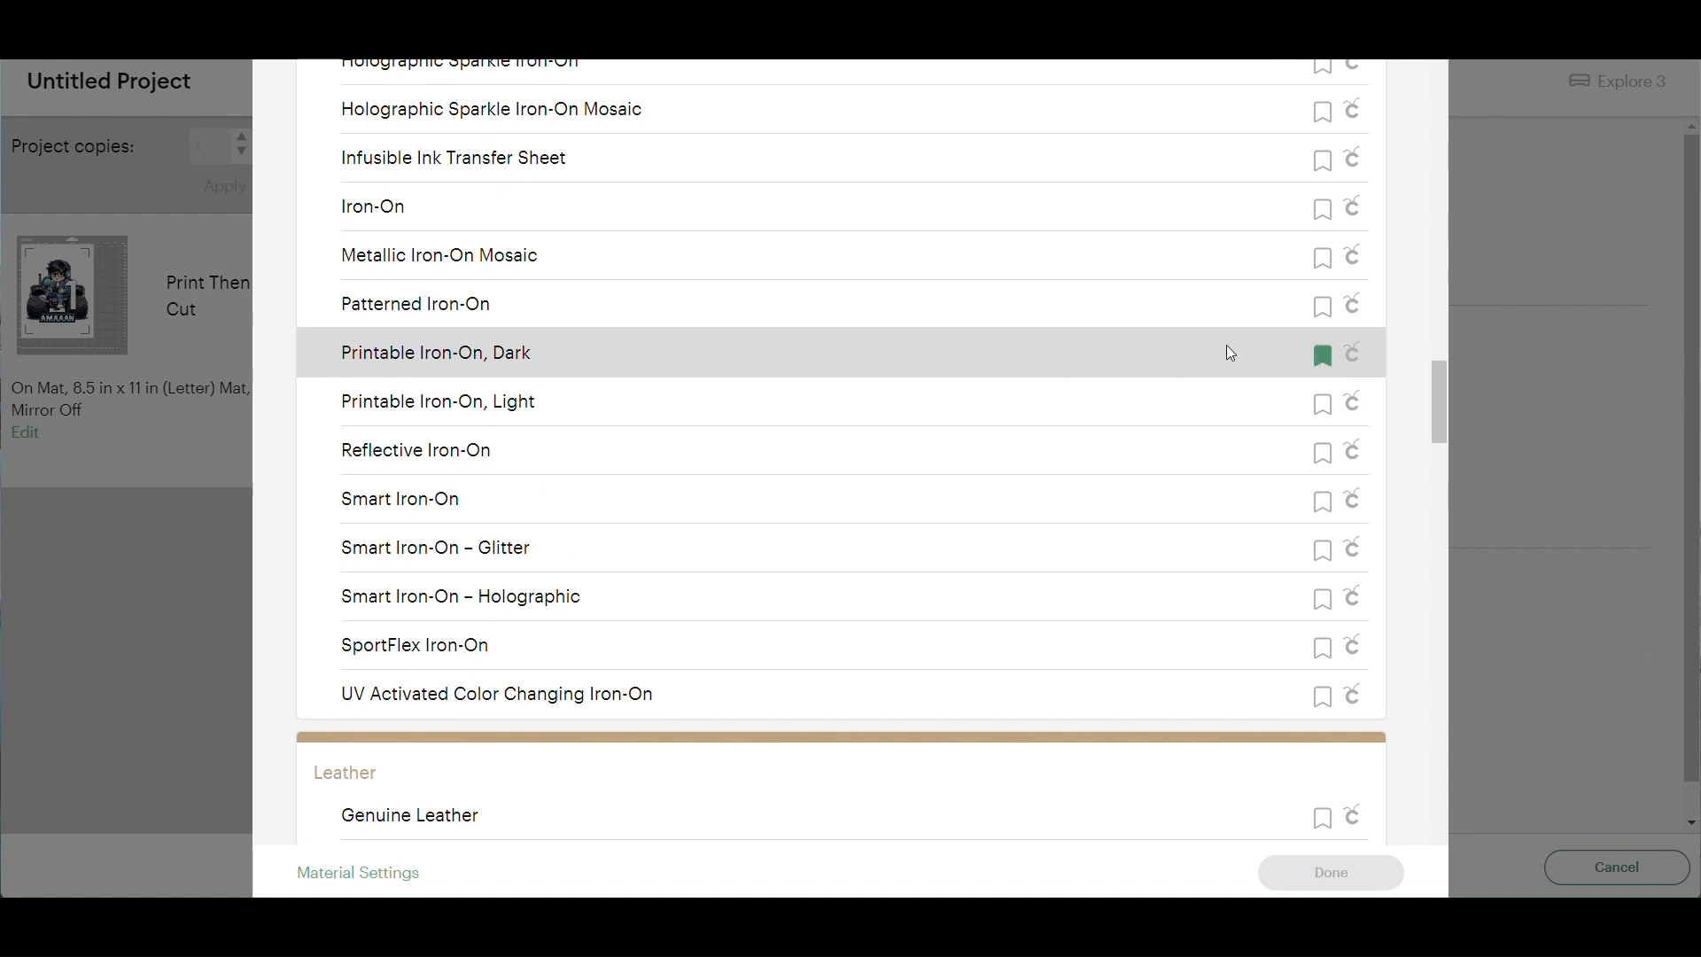
pyautogui.click(354, 354)
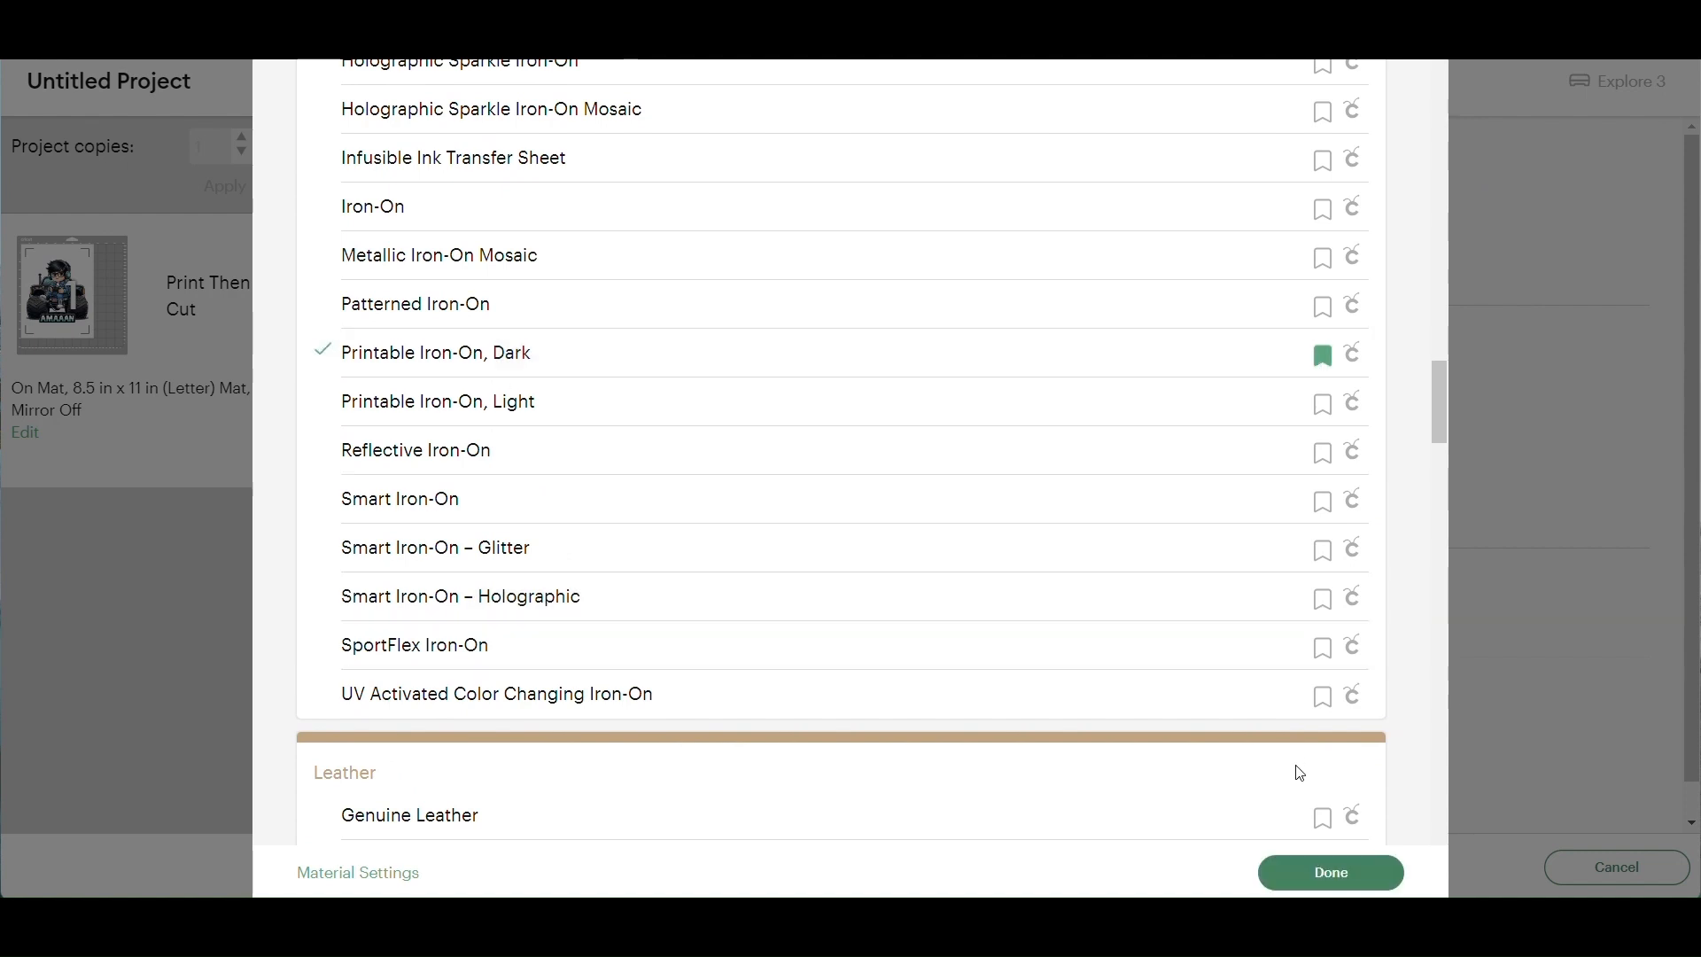
pyautogui.click(1306, 872)
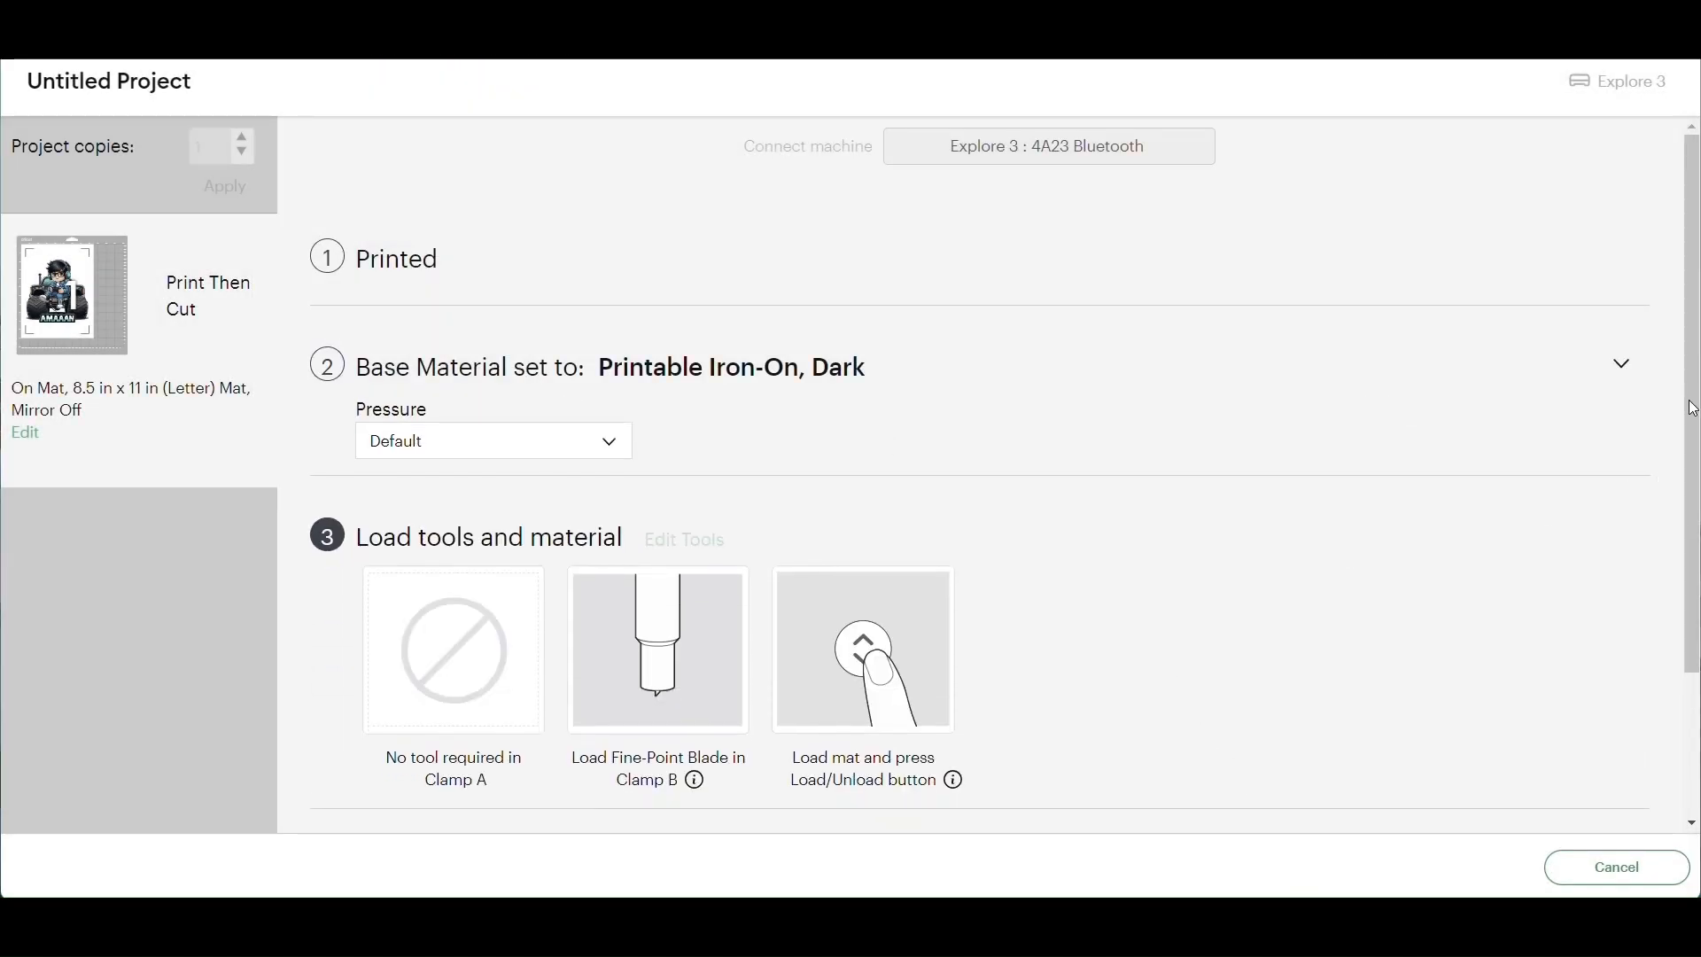
# - Set the cutting pressure for the base material to More
pyautogui.scroll(-1, 1688, 416)
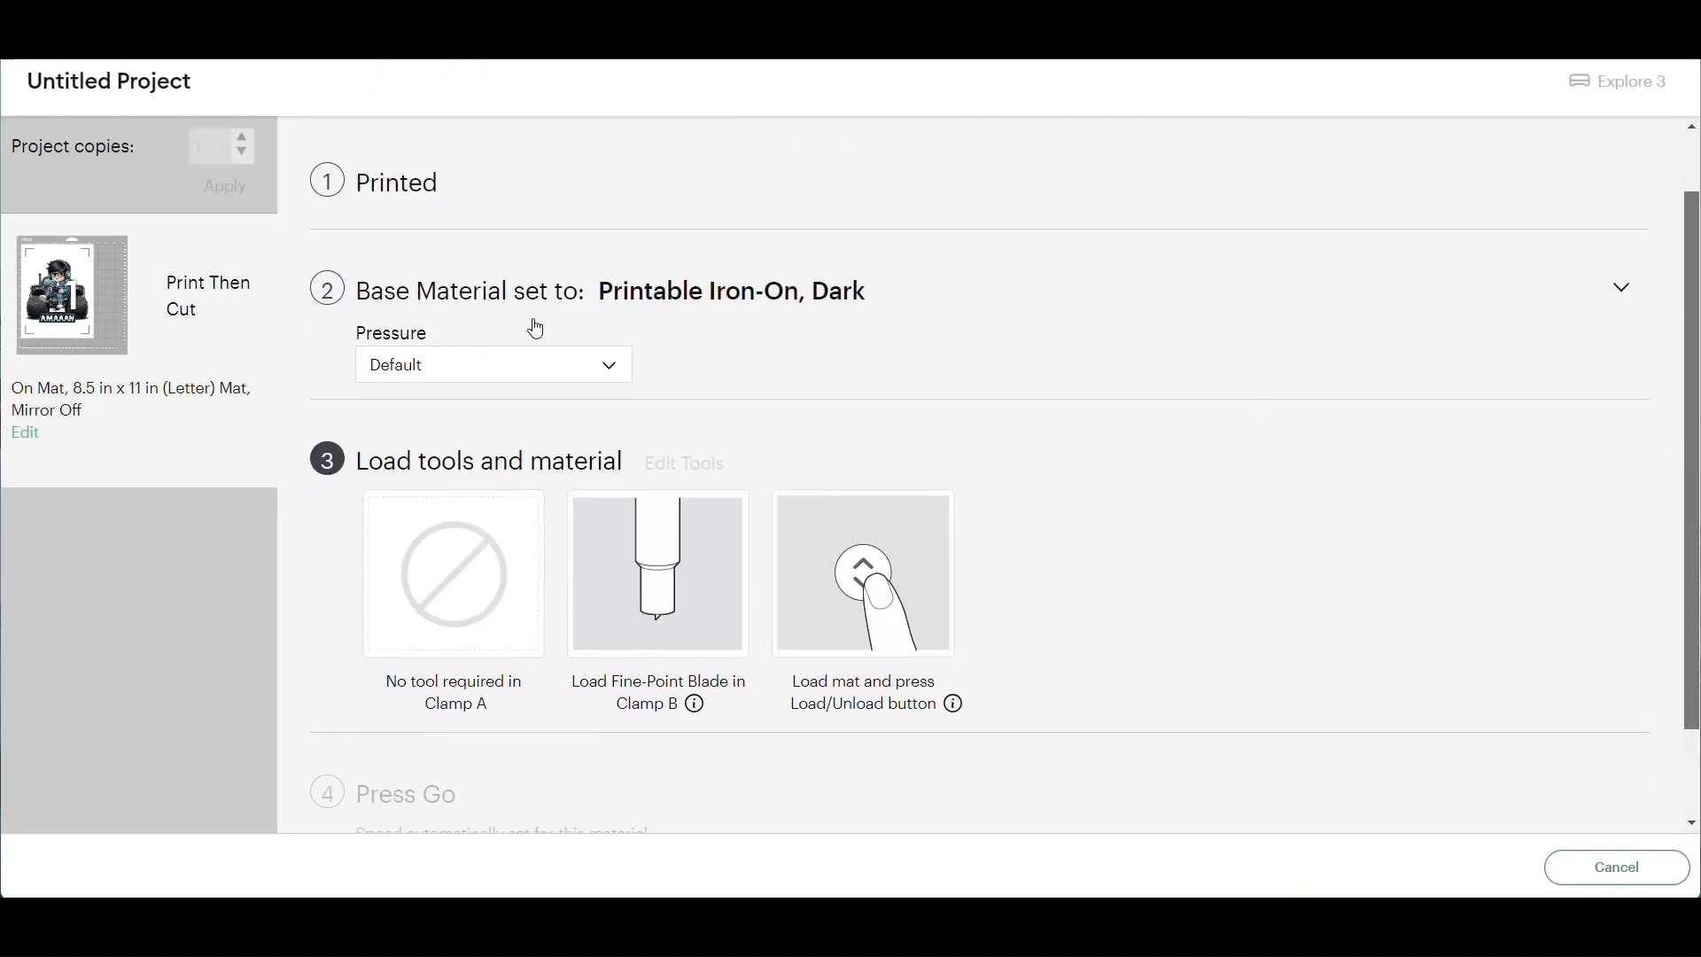
pyautogui.click(613, 375)
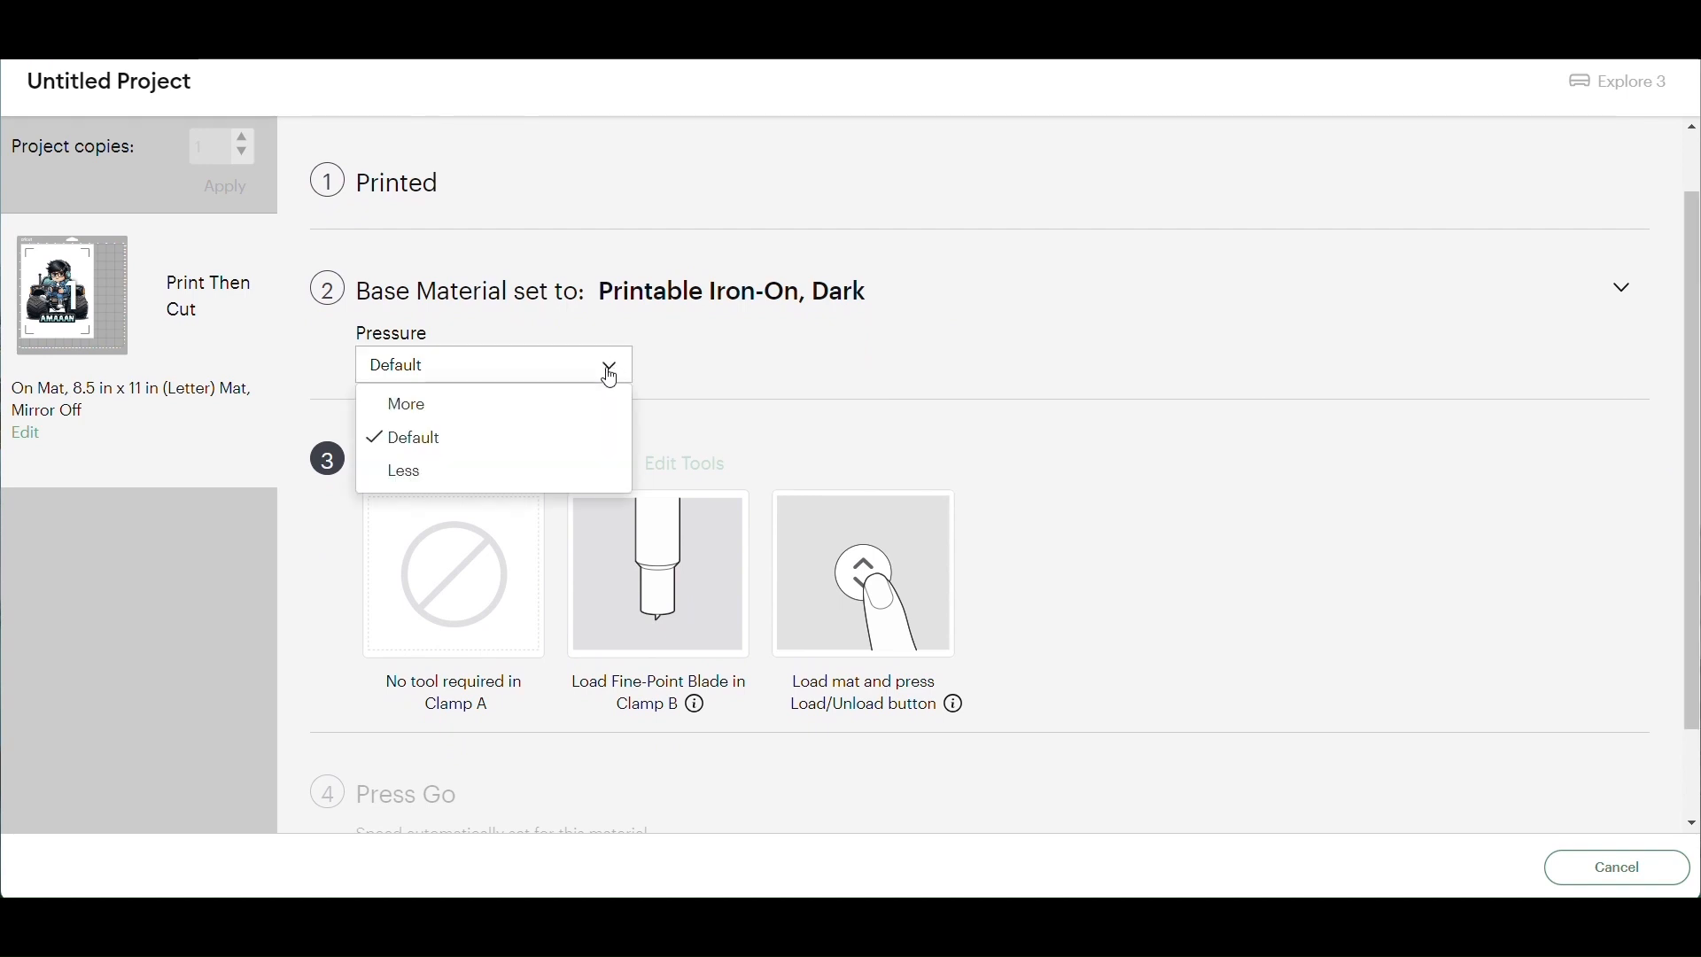
pyautogui.click(415, 407)
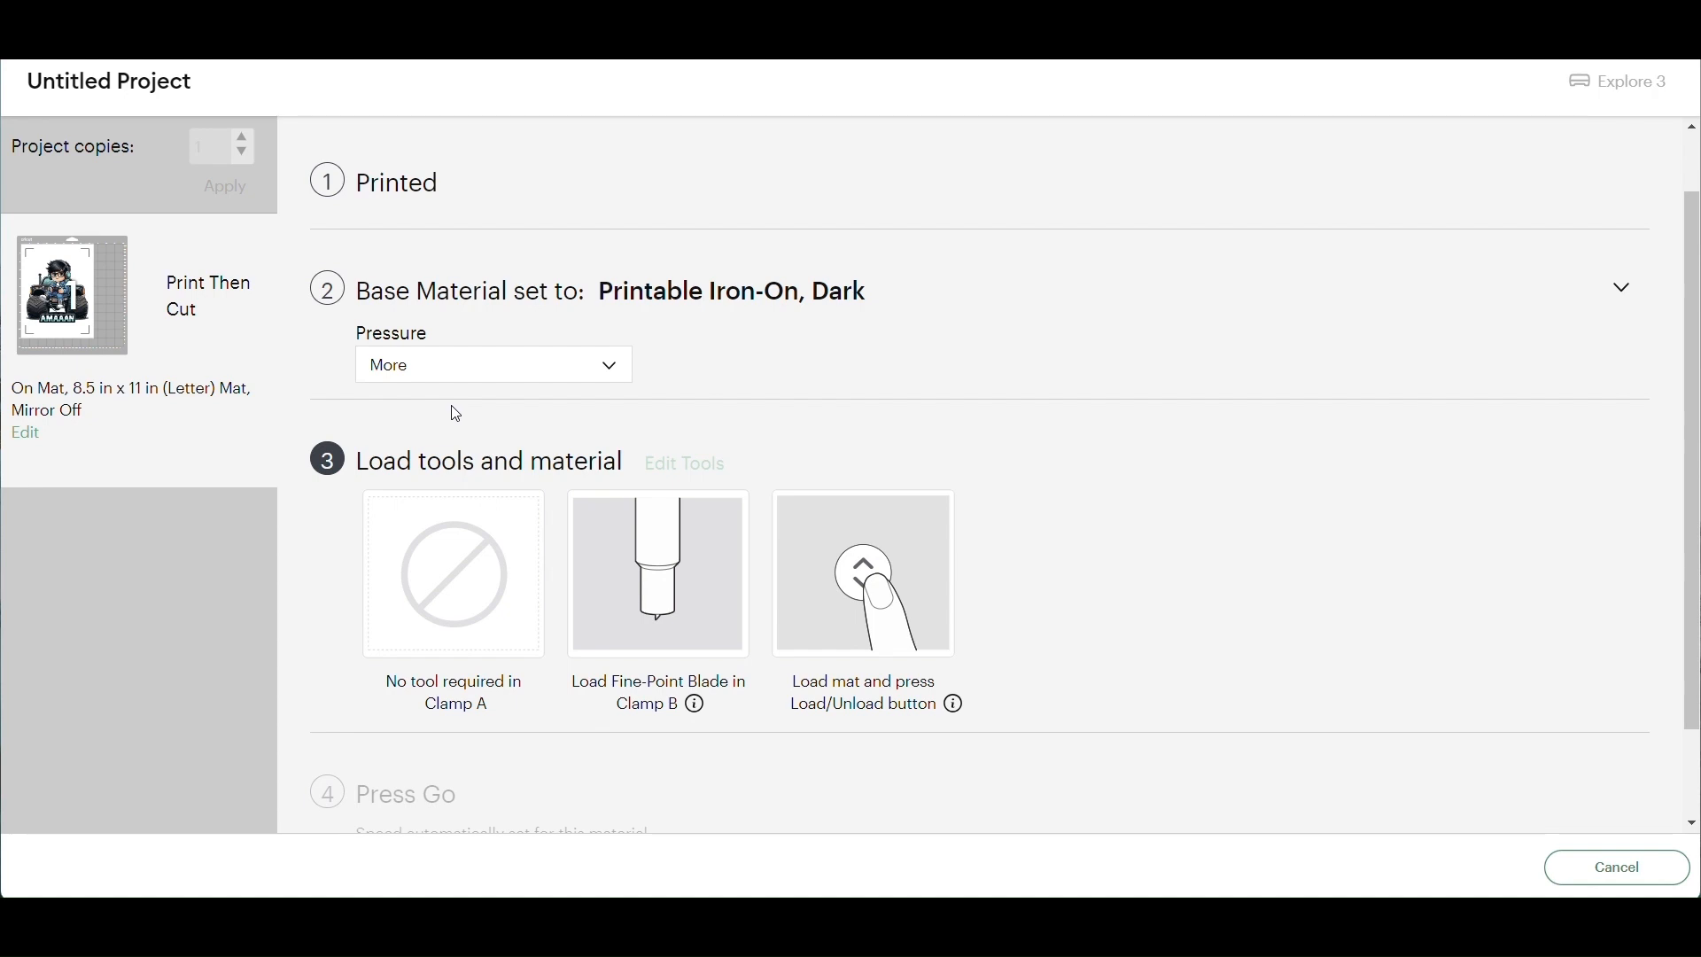
pyautogui.click(519, 367)
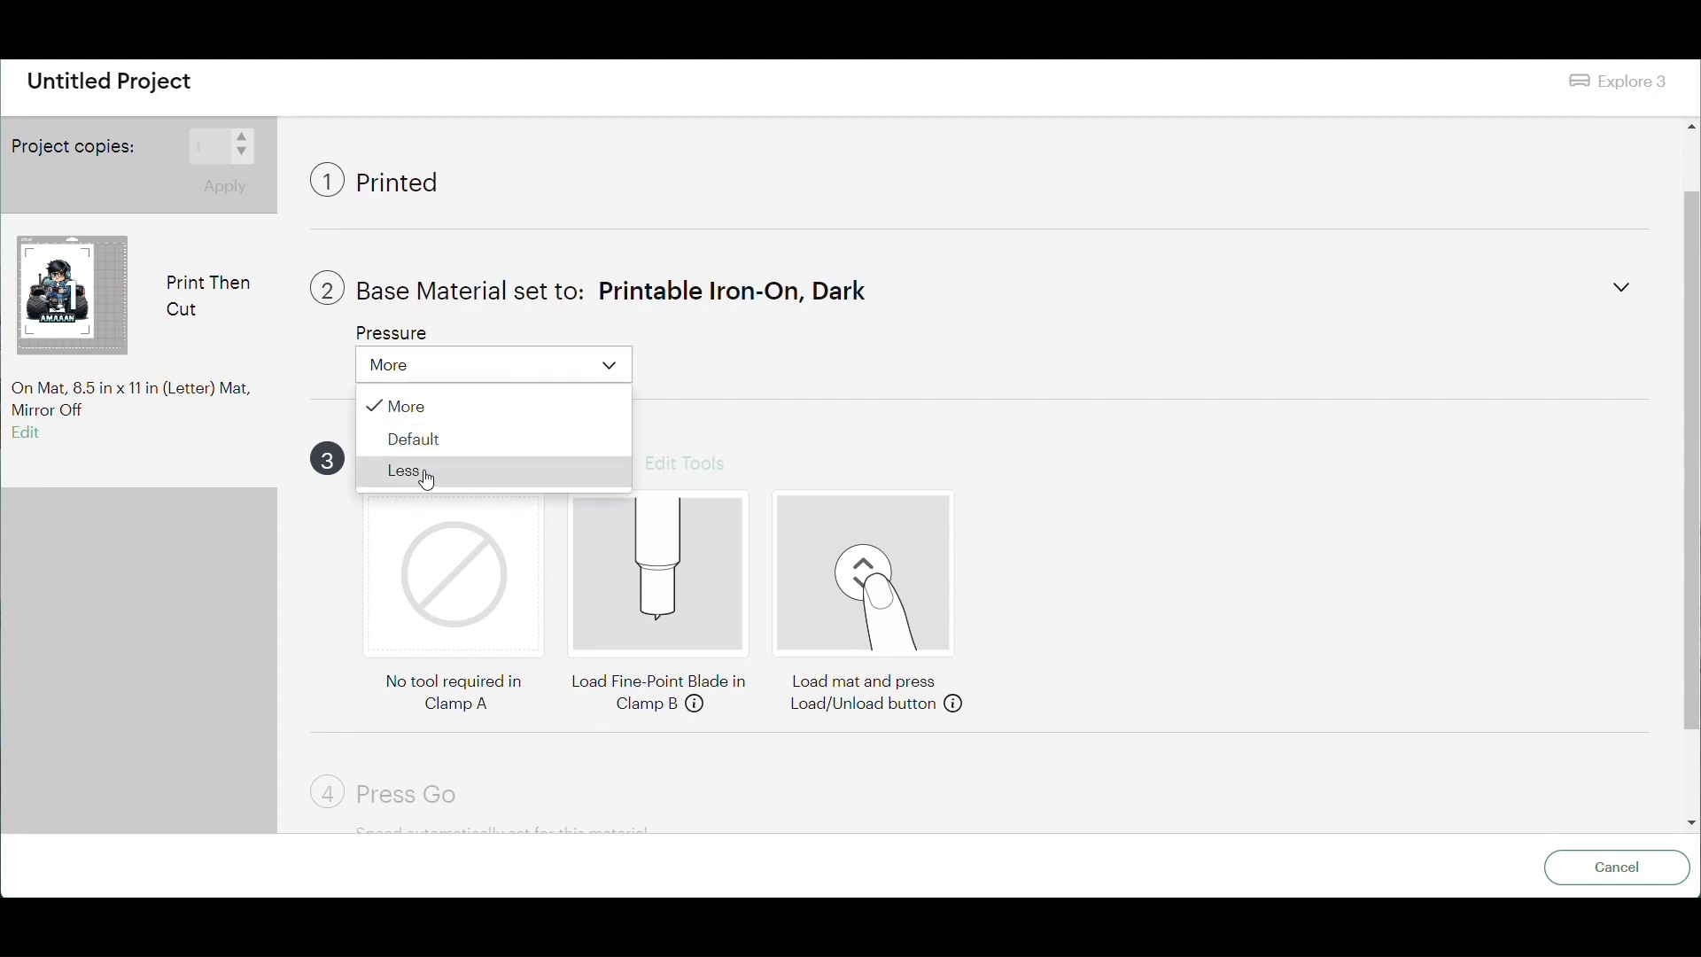
pyautogui.click(445, 412)
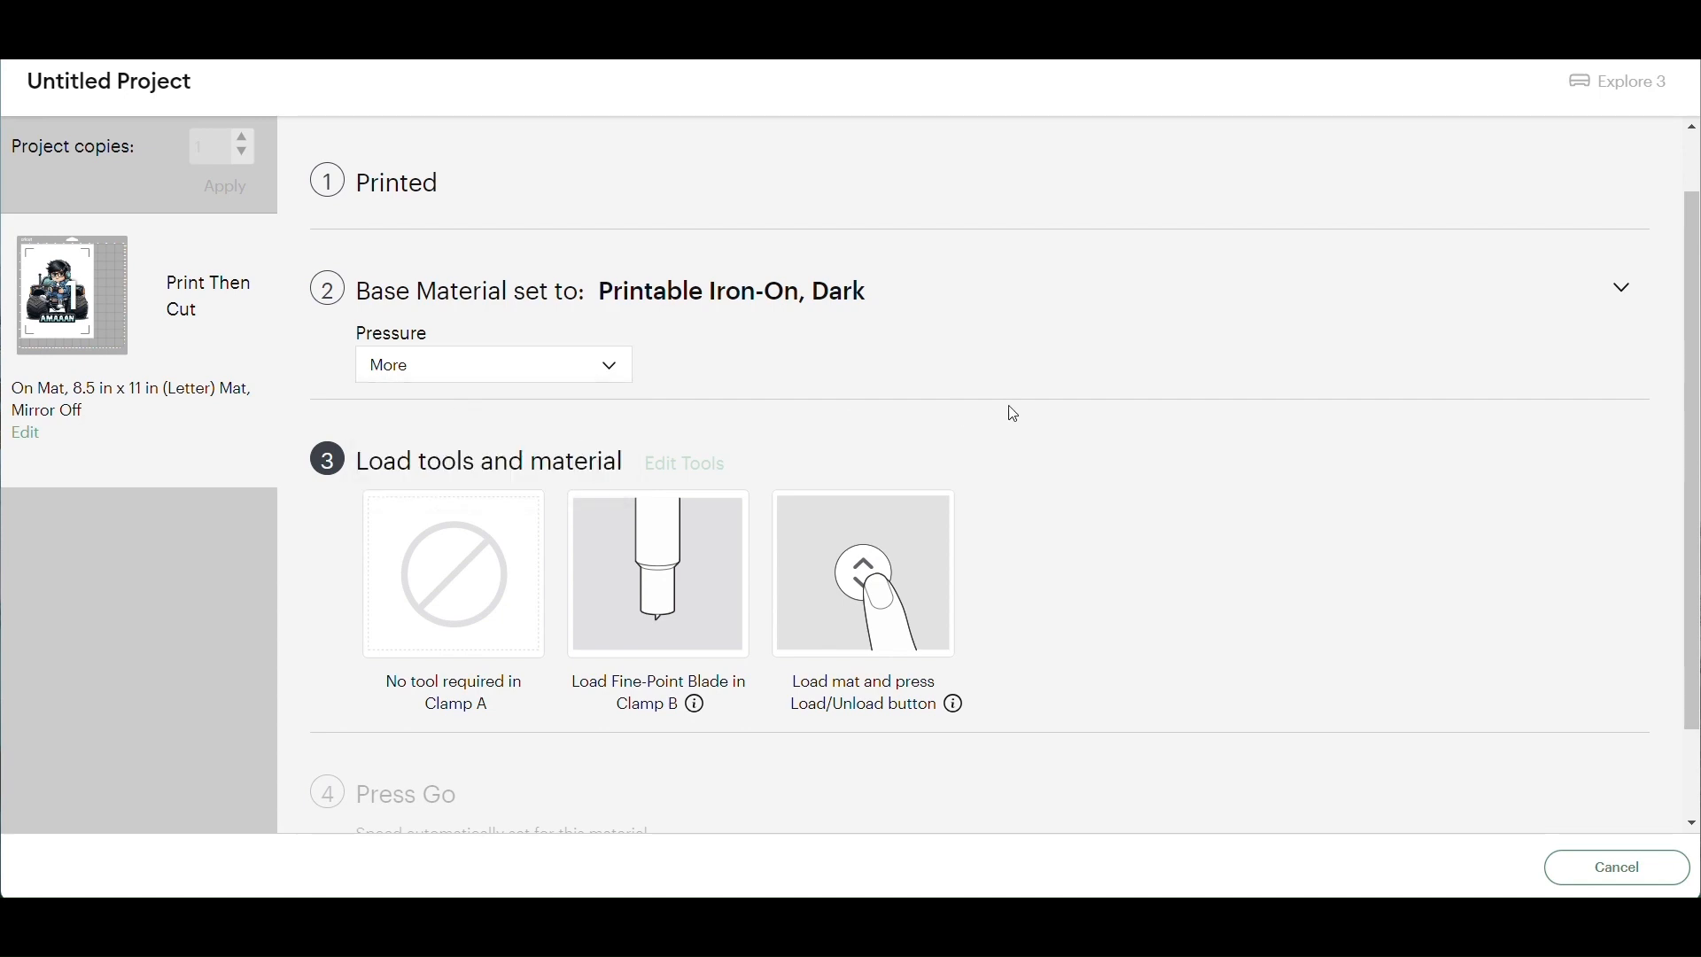